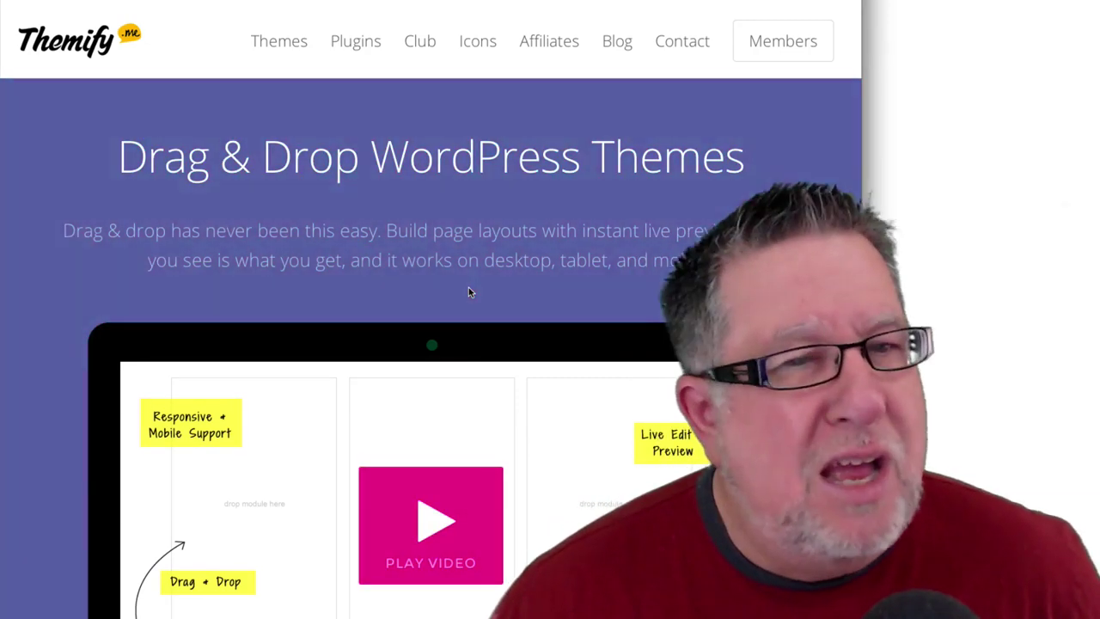
Open the catalogue of all themes on the Themify website
{"action": "scroll", "coordinate": [473, 286], "scroll_direction": "down", "scroll_amount": 1}
{"action": "scroll", "coordinate": [473, 284], "scroll_direction": "up", "scroll_amount": 1}
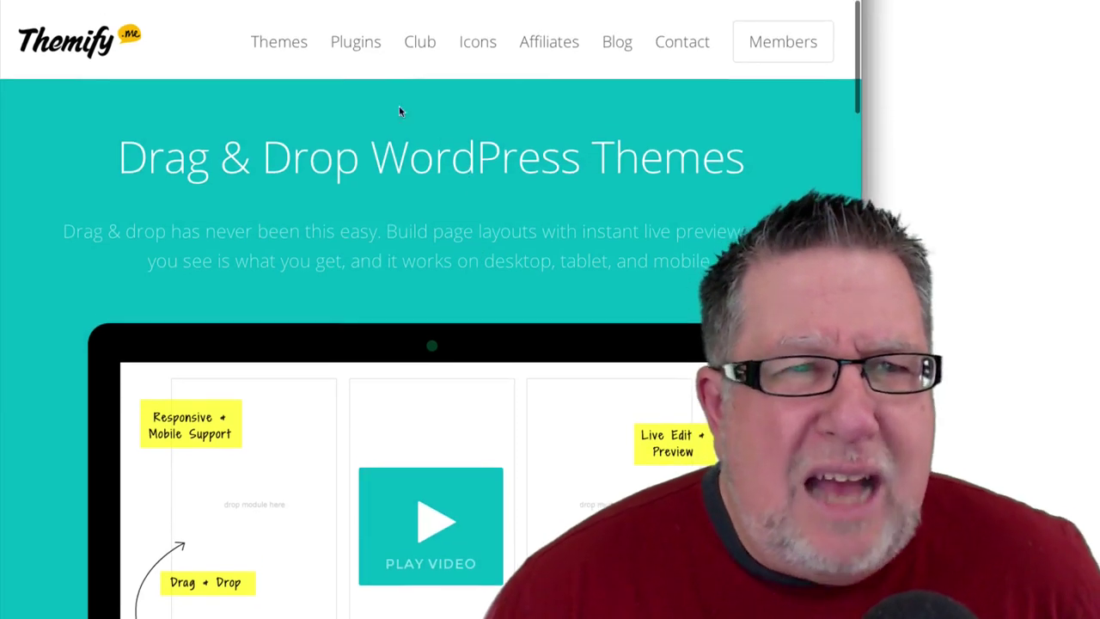
{"action": "mouse_move", "coordinate": [268, 39]}
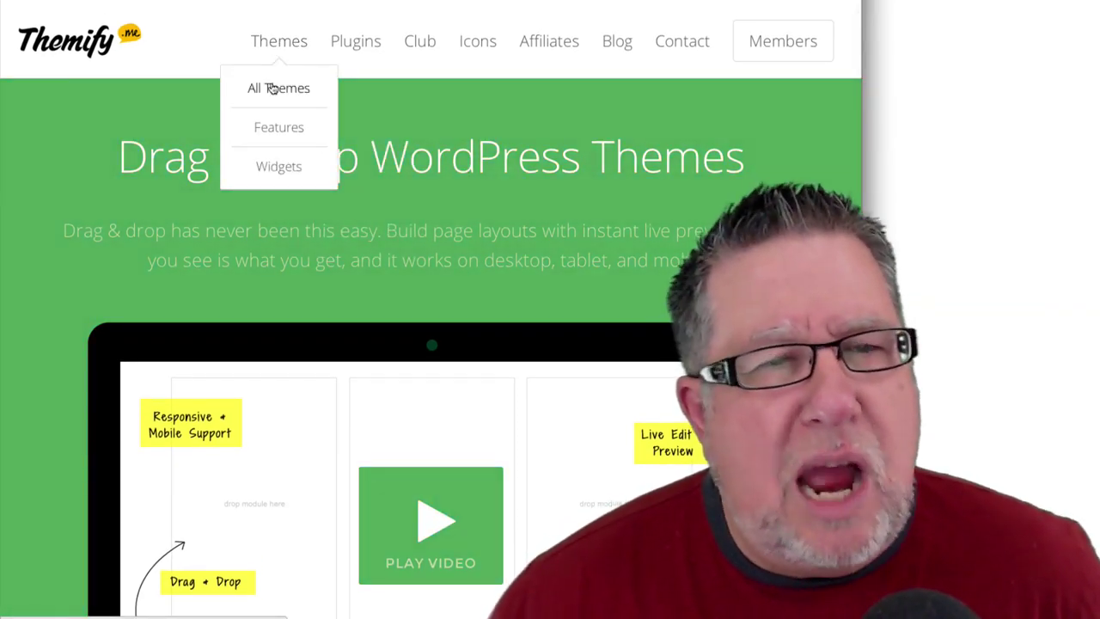
{"action": "left_click", "coordinate": [272, 89]}
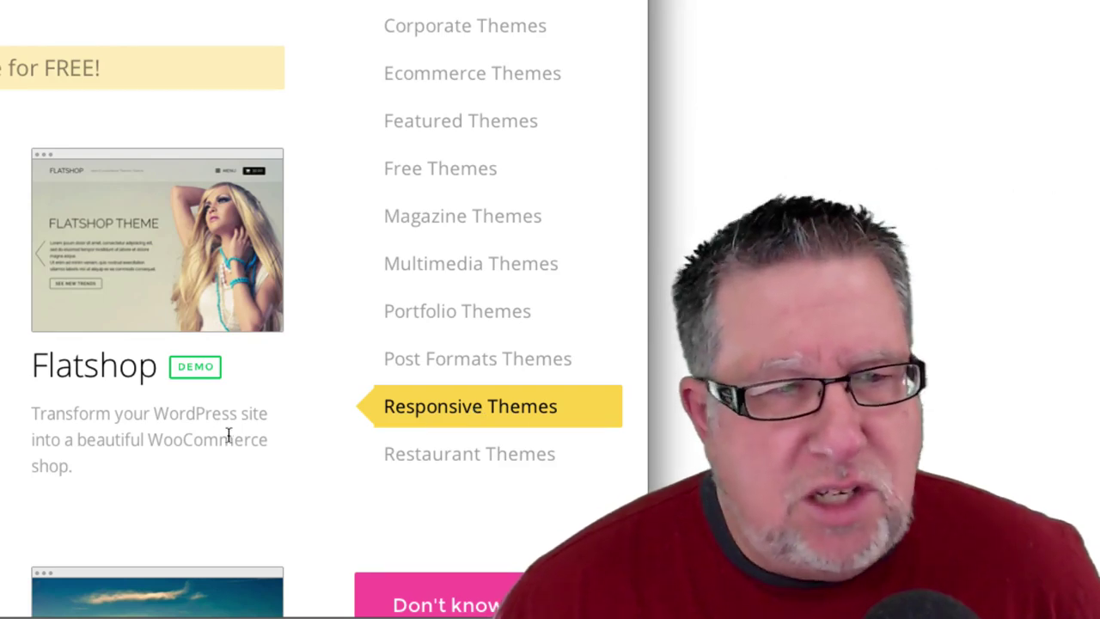
Browse the responsive theme listings from Flatshop through to the last one, Bizco, comparing previews and descriptions
{"action": "scroll", "coordinate": [203, 442], "scroll_direction": "down", "scroll_amount": 5}
{"action": "scroll", "coordinate": [205, 445], "scroll_direction": "down", "scroll_amount": 1}
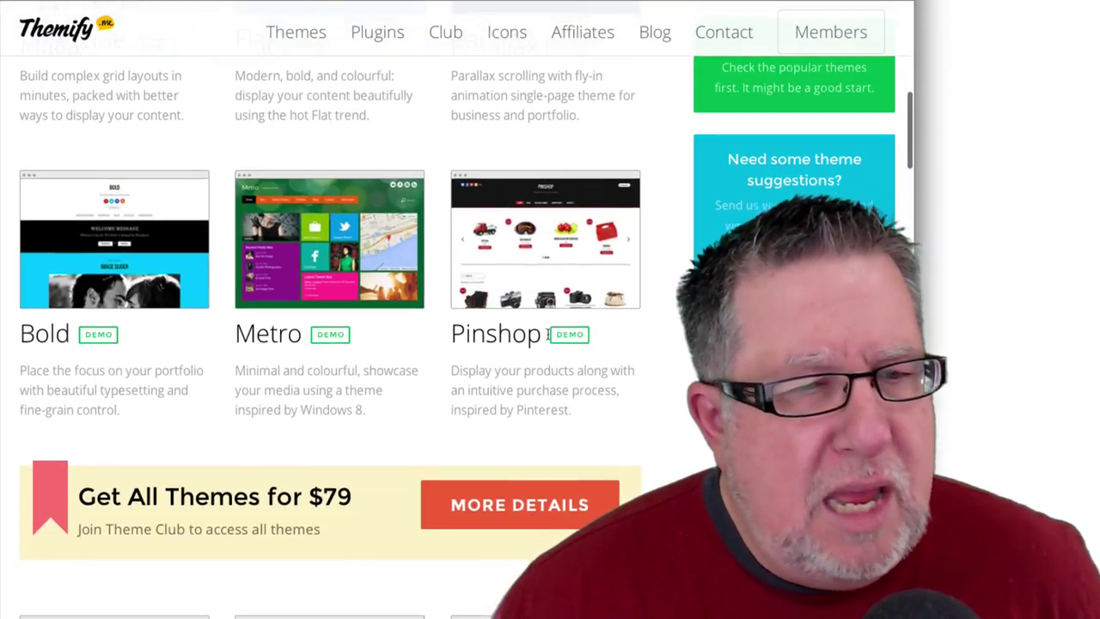
{"action": "scroll", "coordinate": [547, 336], "scroll_direction": "down", "scroll_amount": 7}
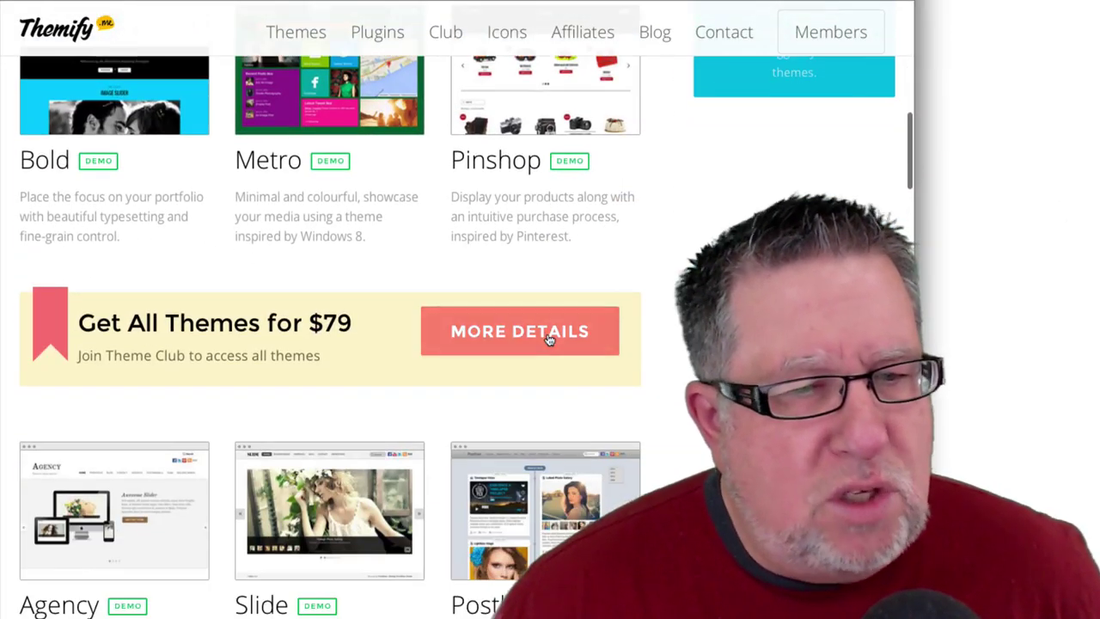
{"action": "scroll", "coordinate": [548, 340], "scroll_direction": "down", "scroll_amount": 6}
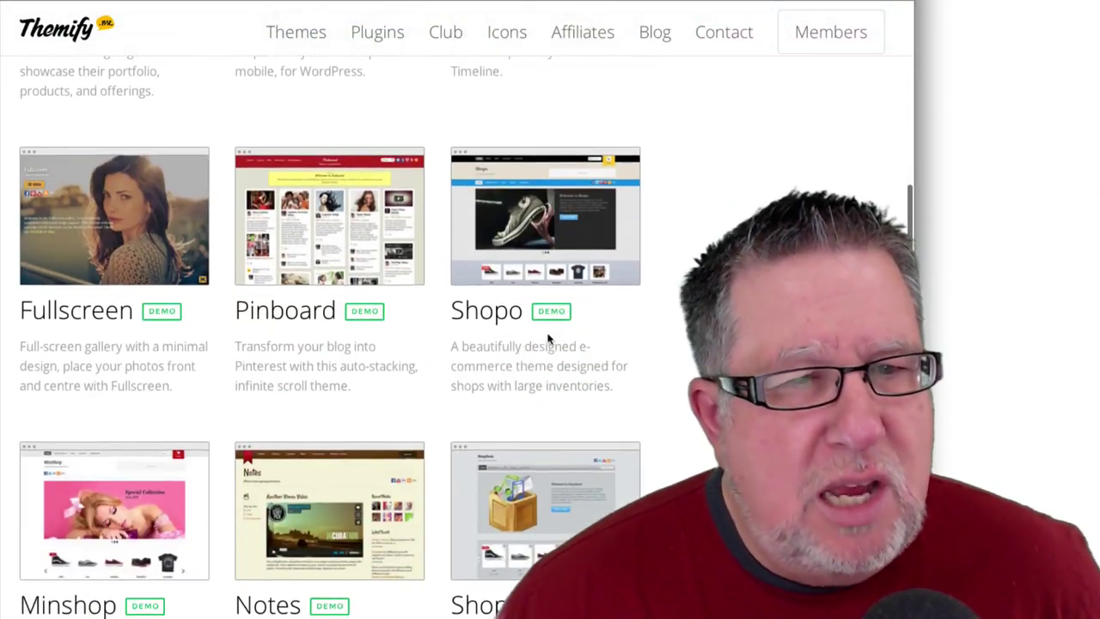
{"action": "scroll", "coordinate": [547, 335], "scroll_direction": "down", "scroll_amount": 2}
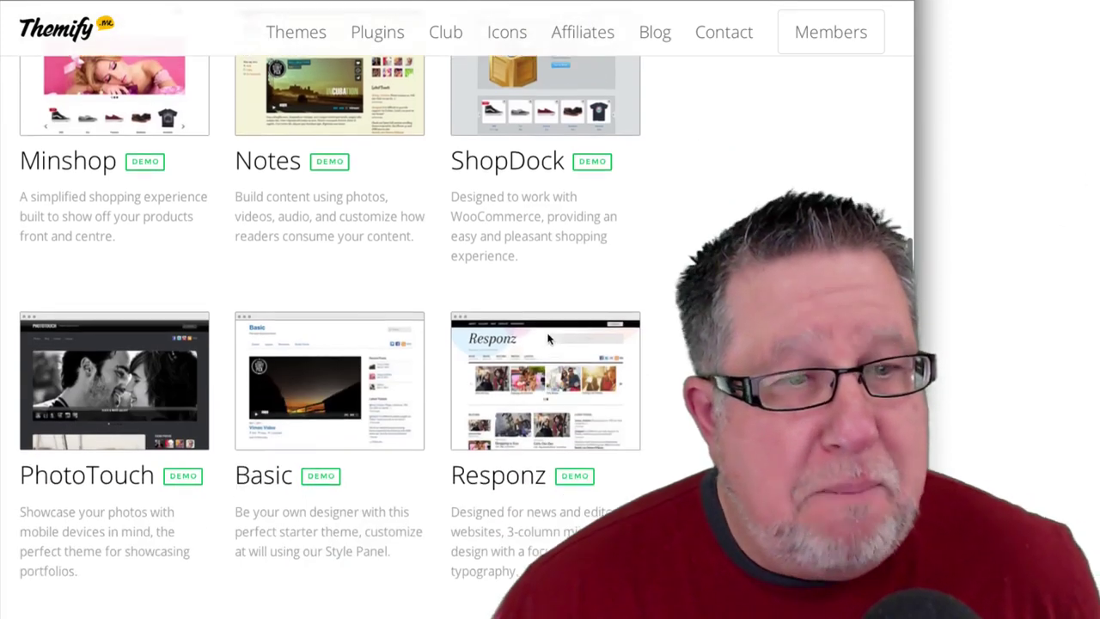
{"action": "scroll", "coordinate": [548, 339], "scroll_direction": "down", "scroll_amount": 5}
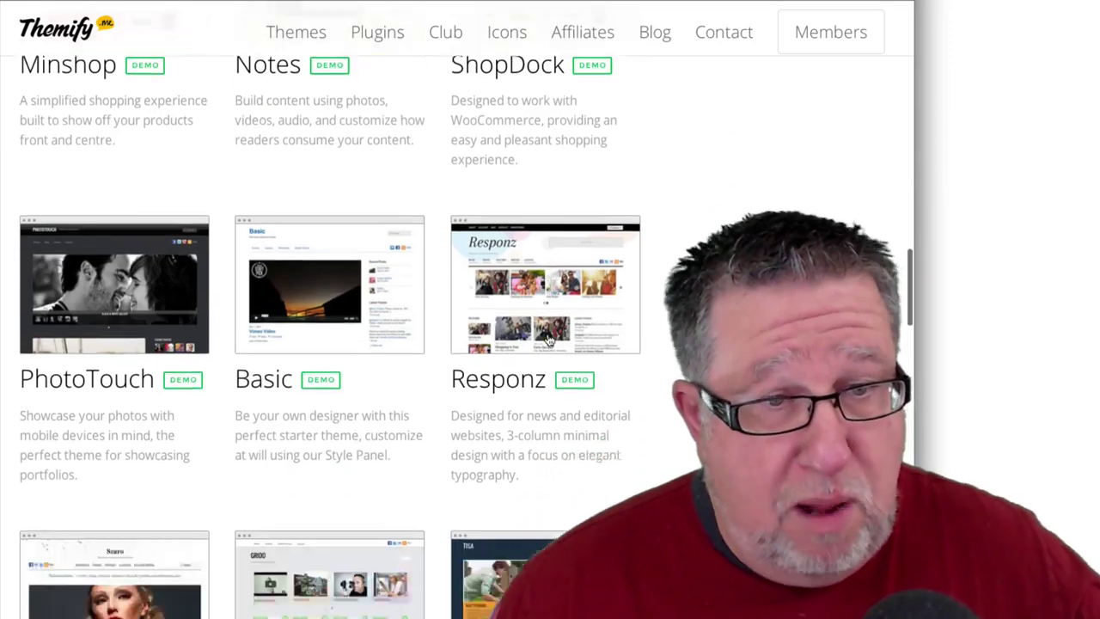
{"action": "scroll", "coordinate": [548, 340], "scroll_direction": "down", "scroll_amount": 6}
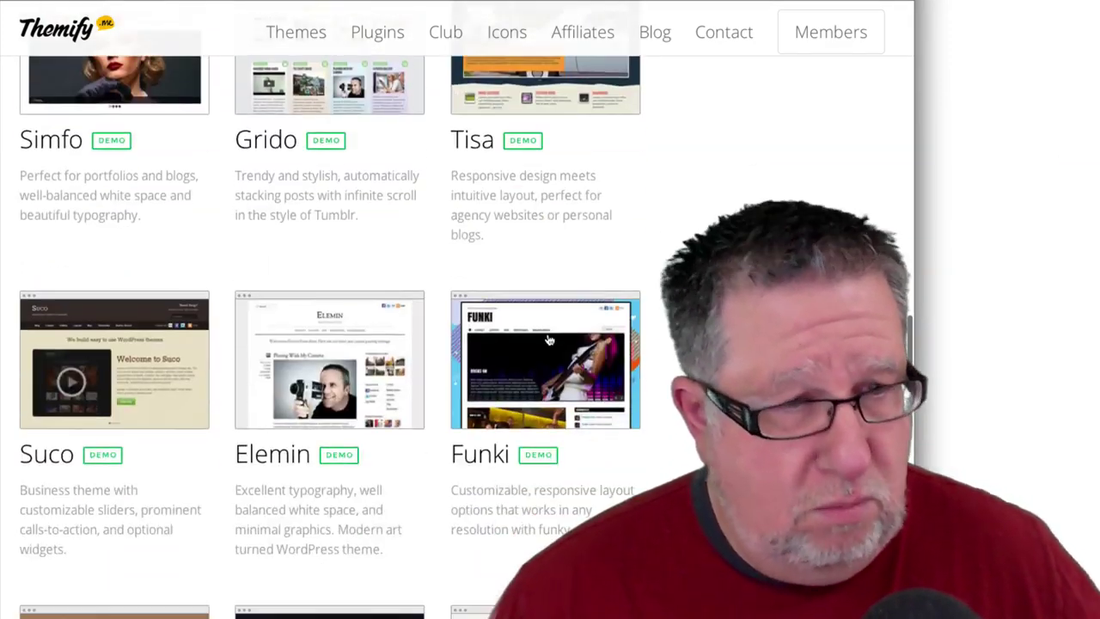
{"action": "scroll", "coordinate": [548, 339], "scroll_direction": "down", "scroll_amount": 5}
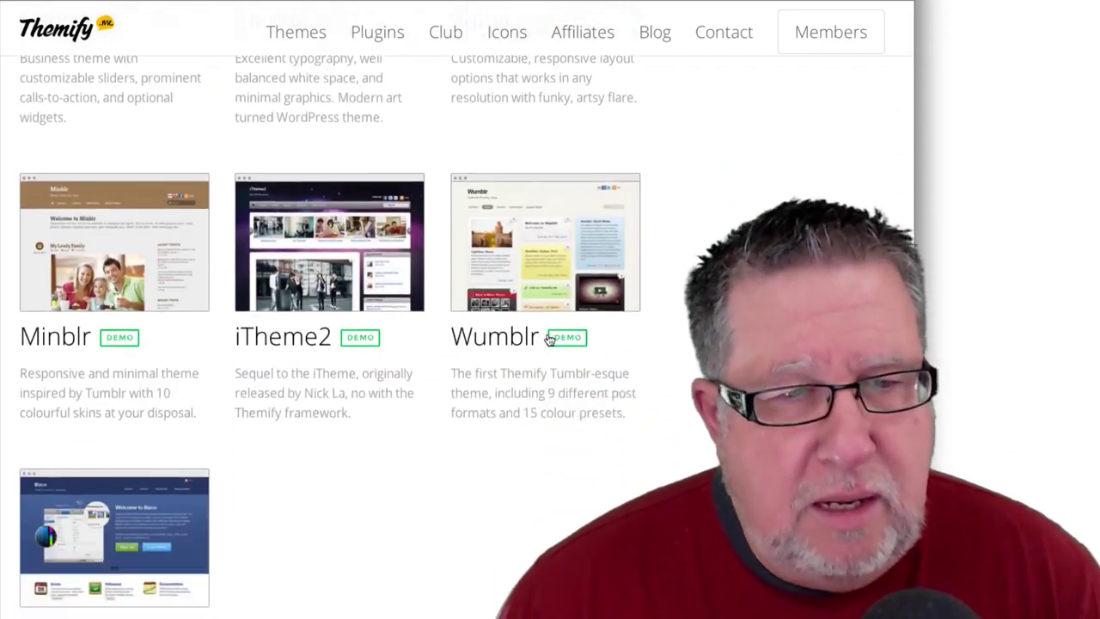
{"action": "scroll", "coordinate": [549, 340], "scroll_direction": "down", "scroll_amount": 1}
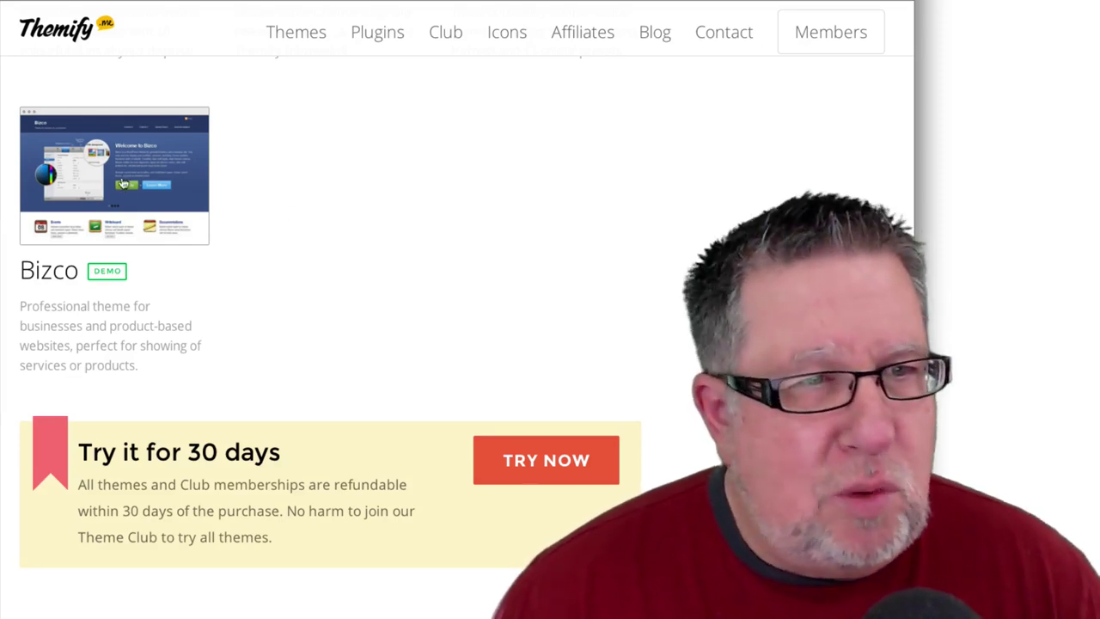
Open the Bizco theme's detail page, launch its live demo and look over the demo home page
{"action": "left_click", "coordinate": [44, 275]}
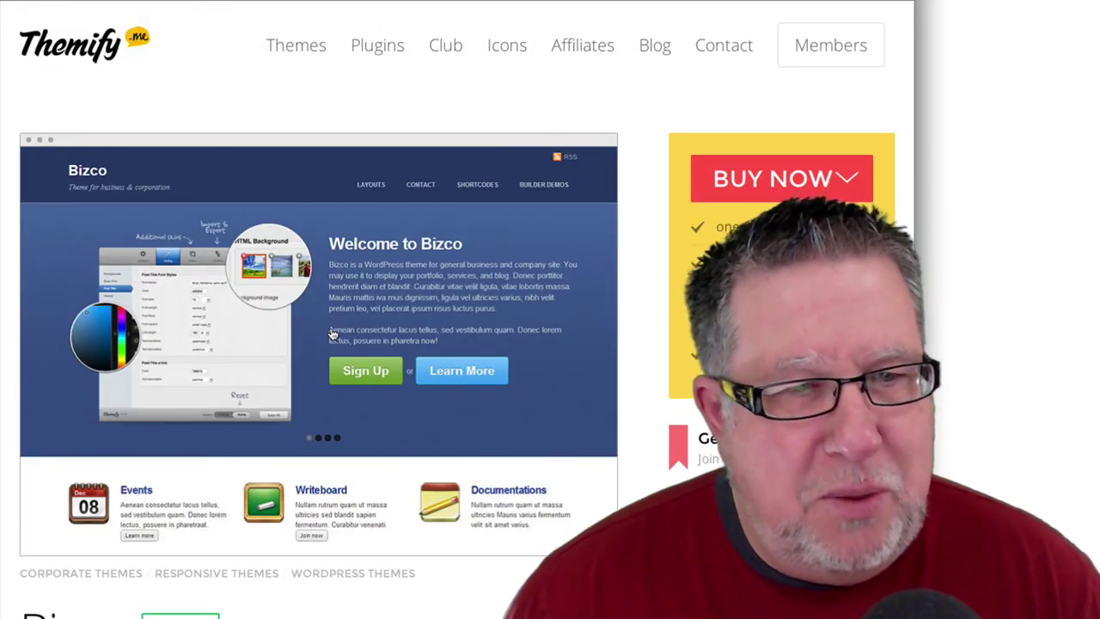
{"action": "scroll", "coordinate": [332, 333], "scroll_direction": "down", "scroll_amount": 2}
{"action": "scroll", "coordinate": [332, 333], "scroll_direction": "up", "scroll_amount": 1}
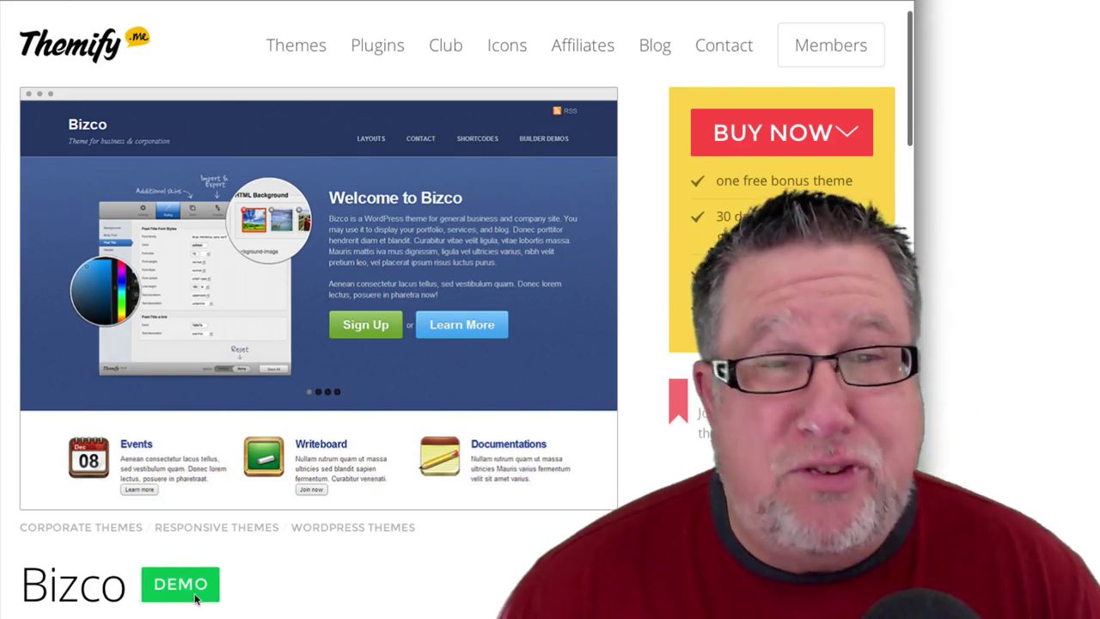
{"action": "left_click", "coordinate": [195, 597]}
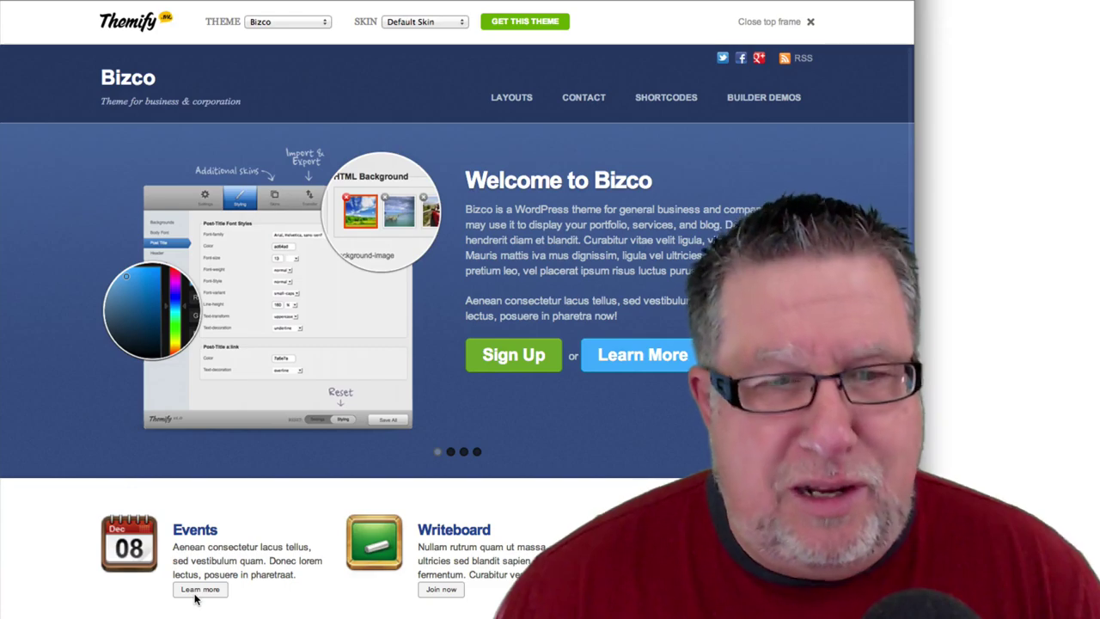
{"action": "scroll", "coordinate": [271, 535], "scroll_direction": "down", "scroll_amount": 10}
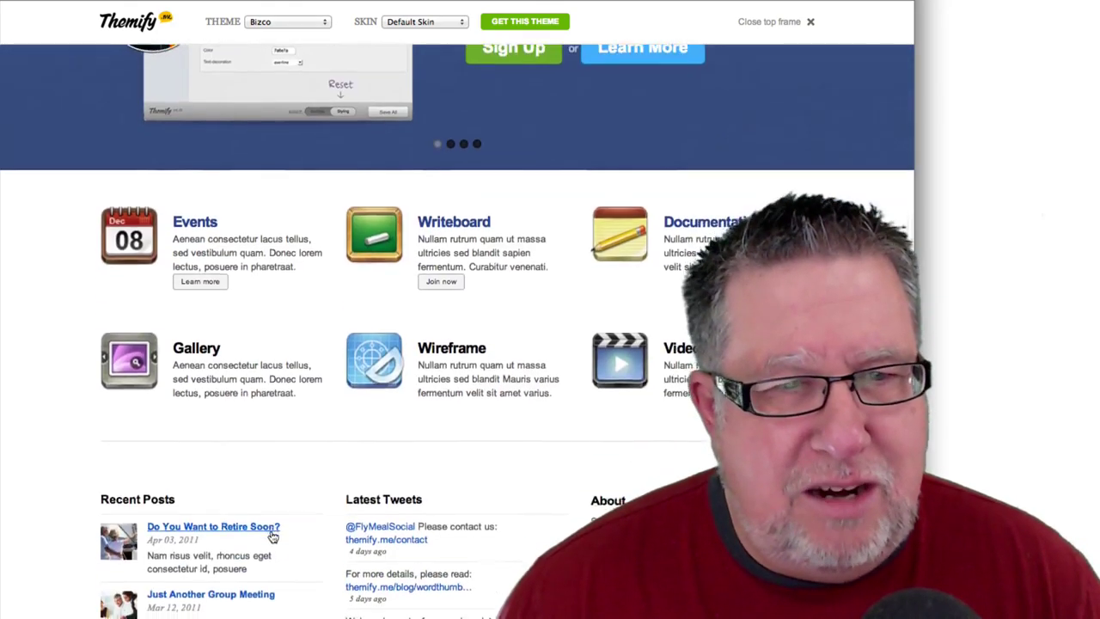
{"action": "scroll", "coordinate": [272, 535], "scroll_direction": "up", "scroll_amount": 10}
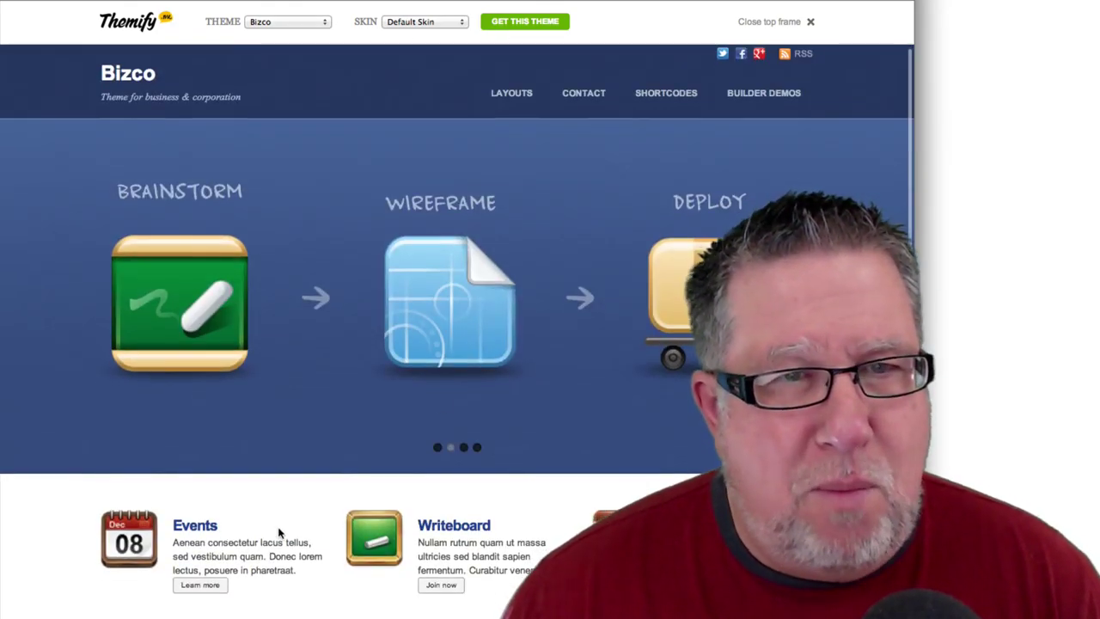
Open the Fullwidth layout sample in the Bizco demo and examine how its posts and sidebar are arranged
{"action": "mouse_move", "coordinate": [526, 100]}
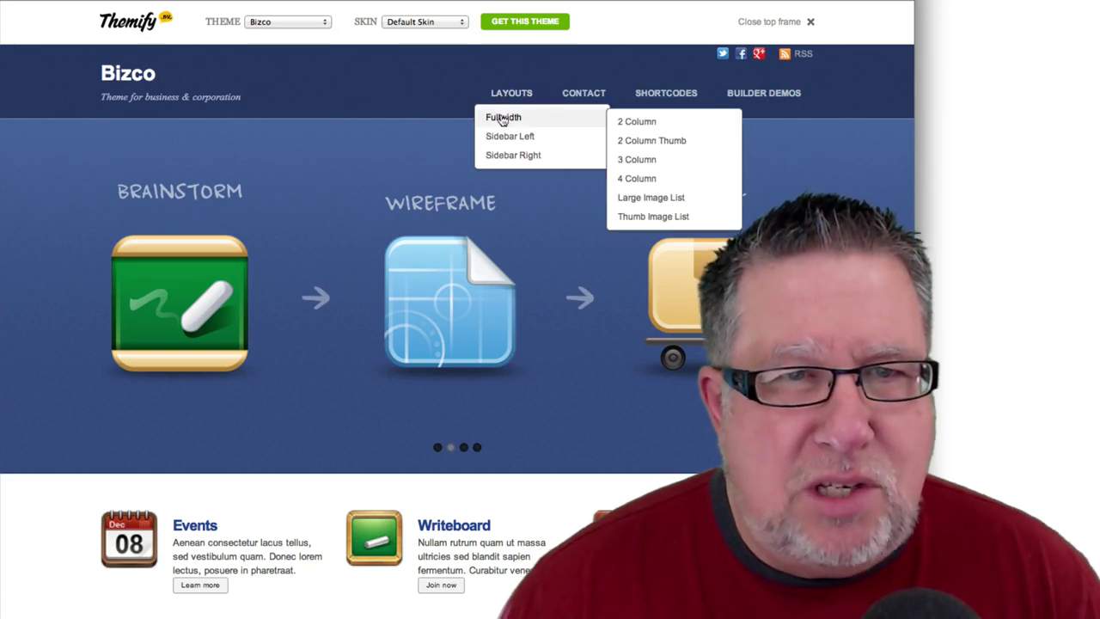
{"action": "left_click", "coordinate": [507, 116]}
{"action": "scroll", "coordinate": [560, 324], "scroll_direction": "down", "scroll_amount": 4}
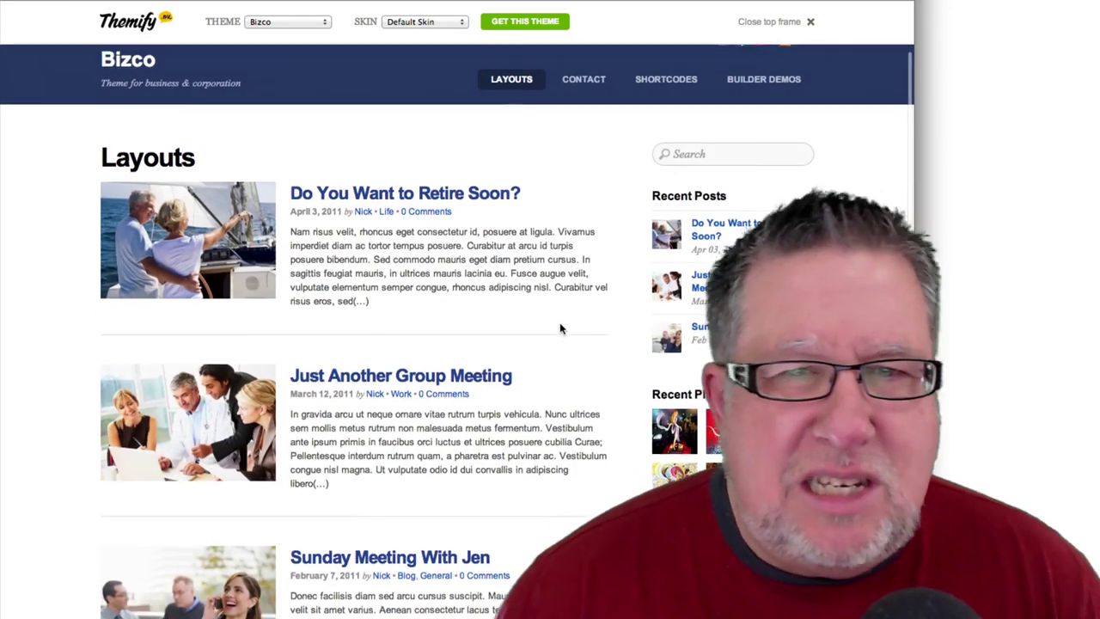
{"action": "scroll", "coordinate": [560, 326], "scroll_direction": "up", "scroll_amount": 4}
{"action": "scroll", "coordinate": [560, 326], "scroll_direction": "down", "scroll_amount": 6}
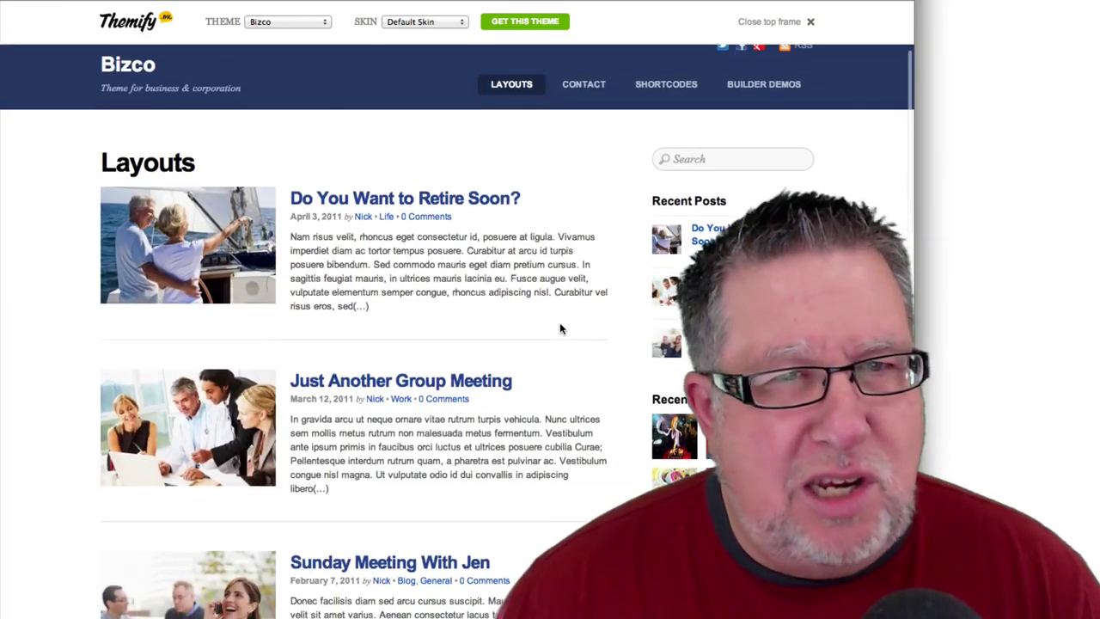
{"action": "scroll", "coordinate": [559, 325], "scroll_direction": "down", "scroll_amount": 18}
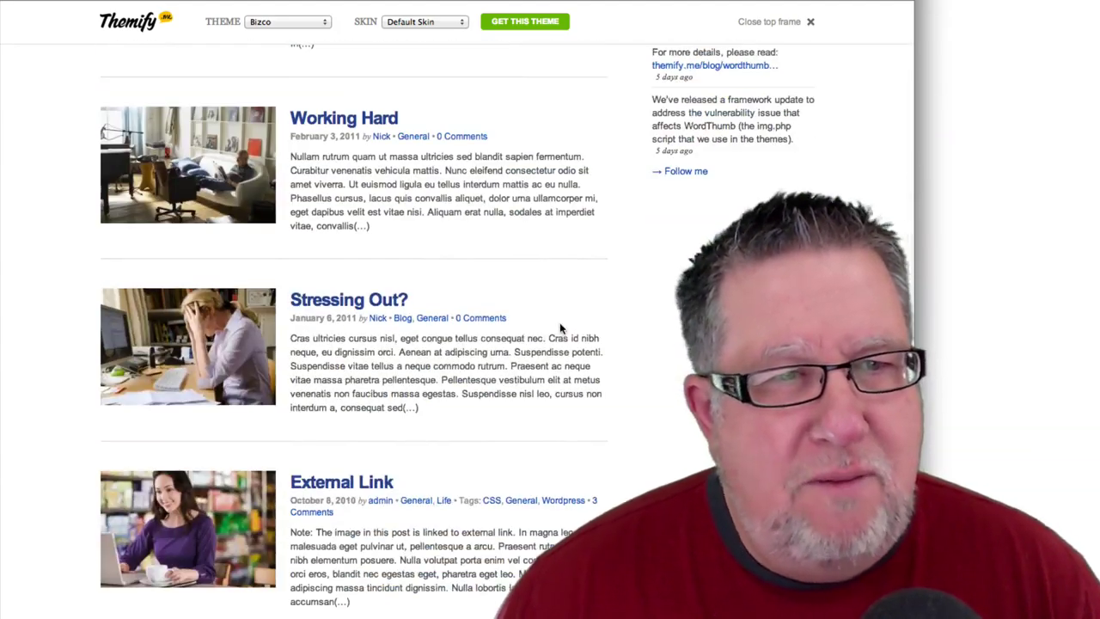
{"action": "scroll", "coordinate": [560, 327], "scroll_direction": "down", "scroll_amount": 10}
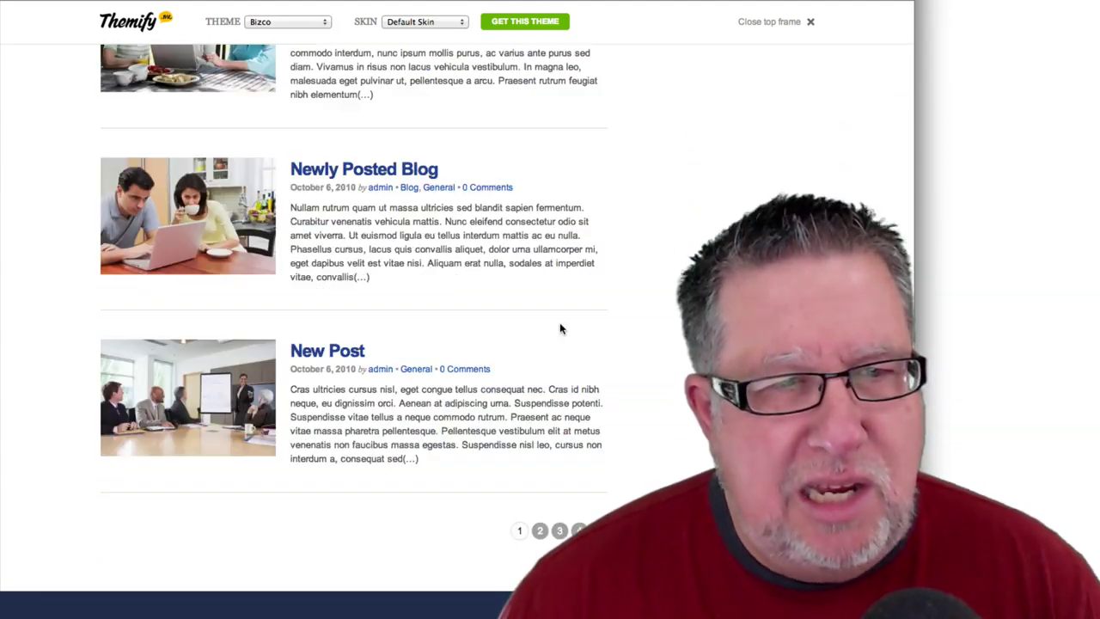
{"action": "scroll", "coordinate": [559, 322], "scroll_direction": "up", "scroll_amount": 10}
{"action": "scroll", "coordinate": [559, 325], "scroll_direction": "up", "scroll_amount": 20}
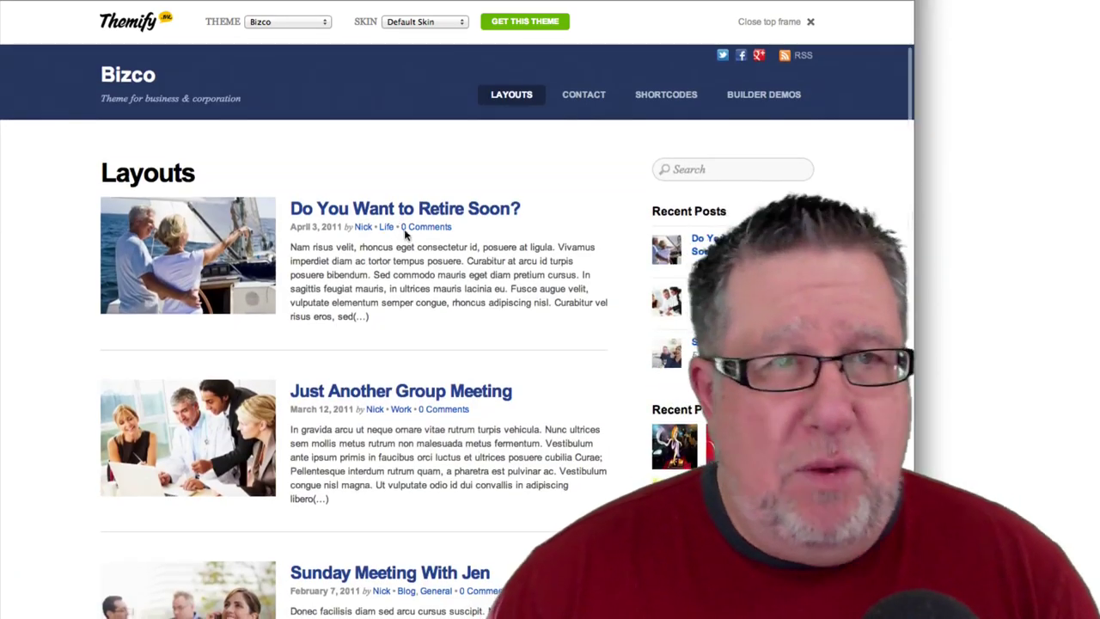
{"action": "scroll", "coordinate": [512, 76], "scroll_direction": "down", "scroll_amount": 1}
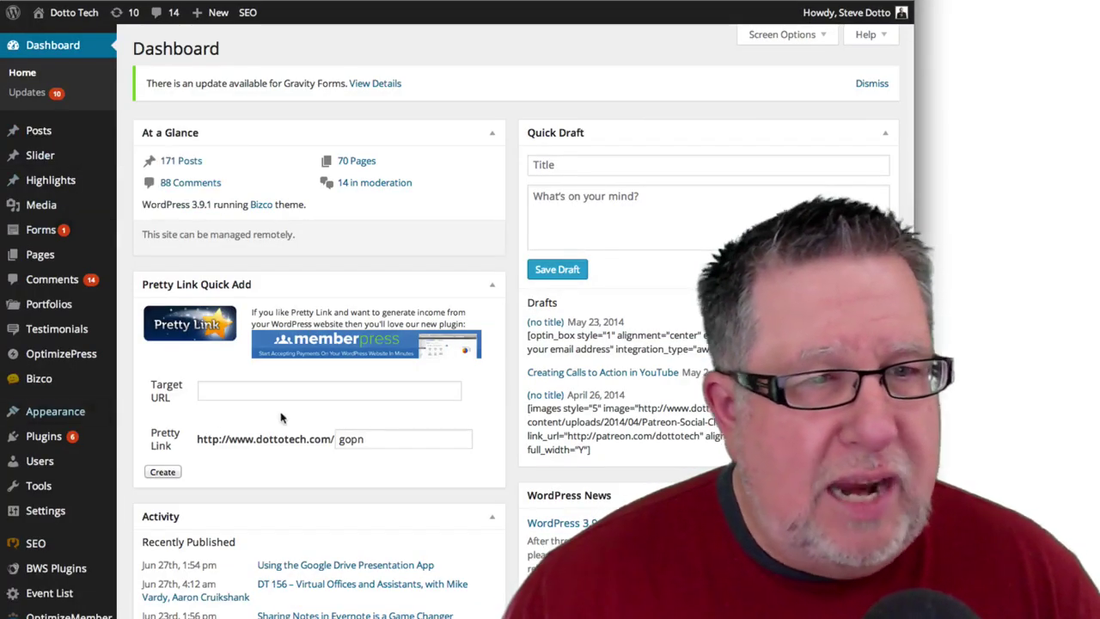
Look over the WordPress dashboard and open the list of all the site's pages
{"action": "scroll", "coordinate": [293, 427], "scroll_direction": "down", "scroll_amount": 5}
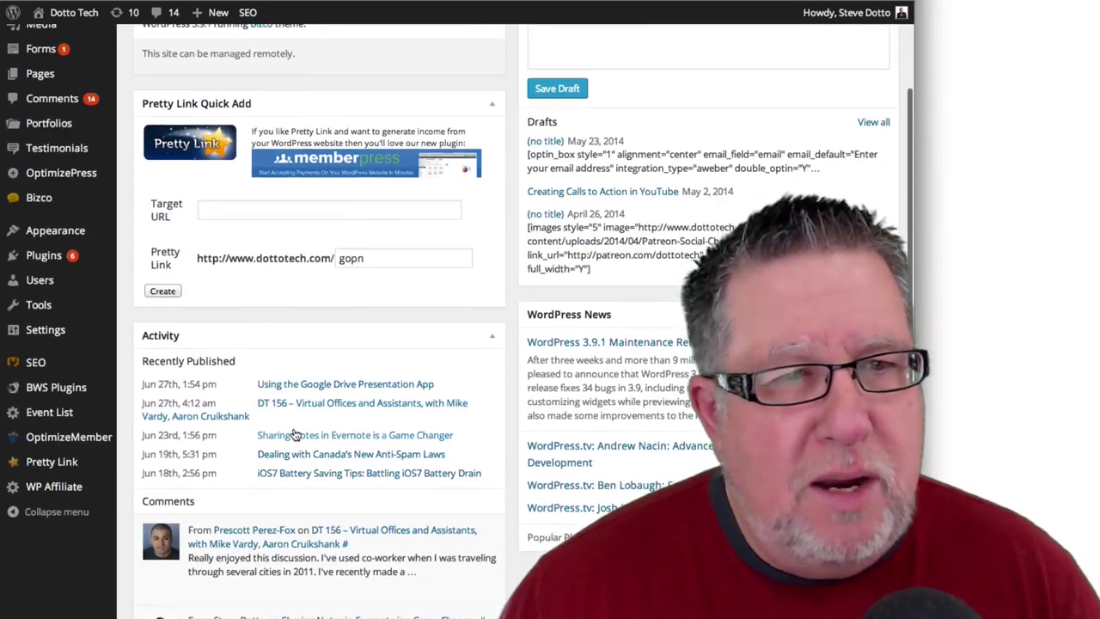
{"action": "scroll", "coordinate": [294, 434], "scroll_direction": "up", "scroll_amount": 5}
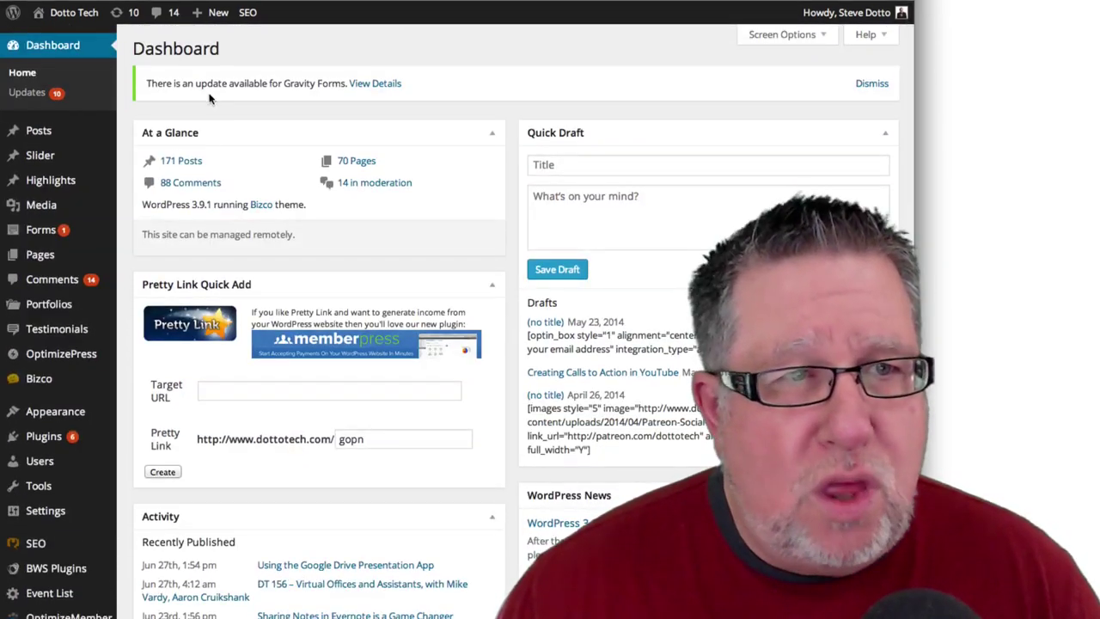
{"action": "scroll", "coordinate": [208, 160], "scroll_direction": "down", "scroll_amount": 1}
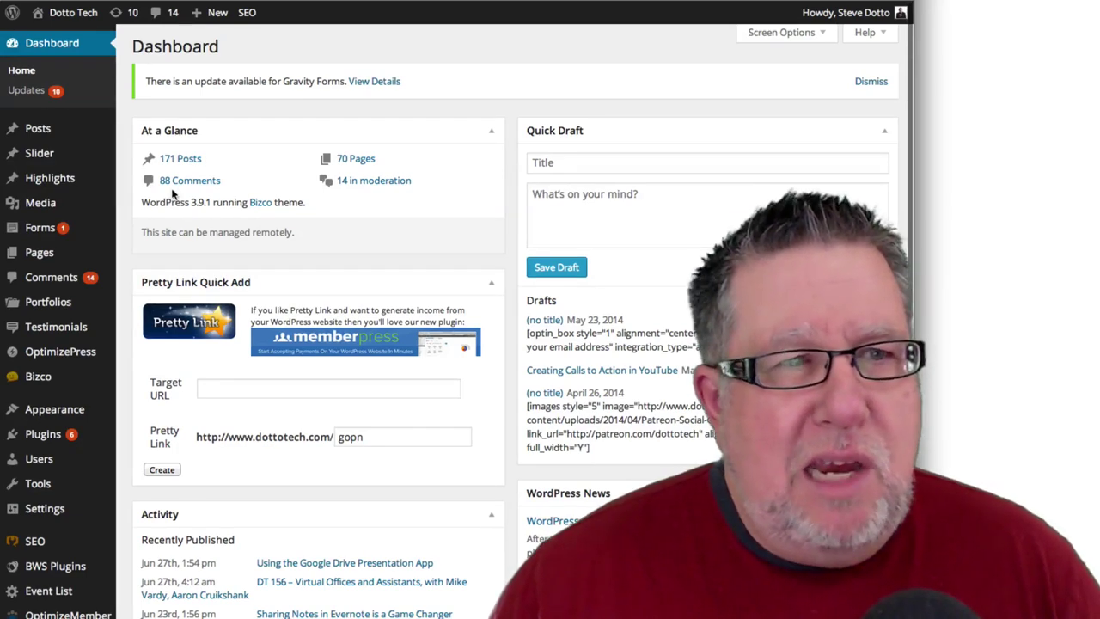
{"action": "scroll", "coordinate": [172, 193], "scroll_direction": "down", "scroll_amount": 1}
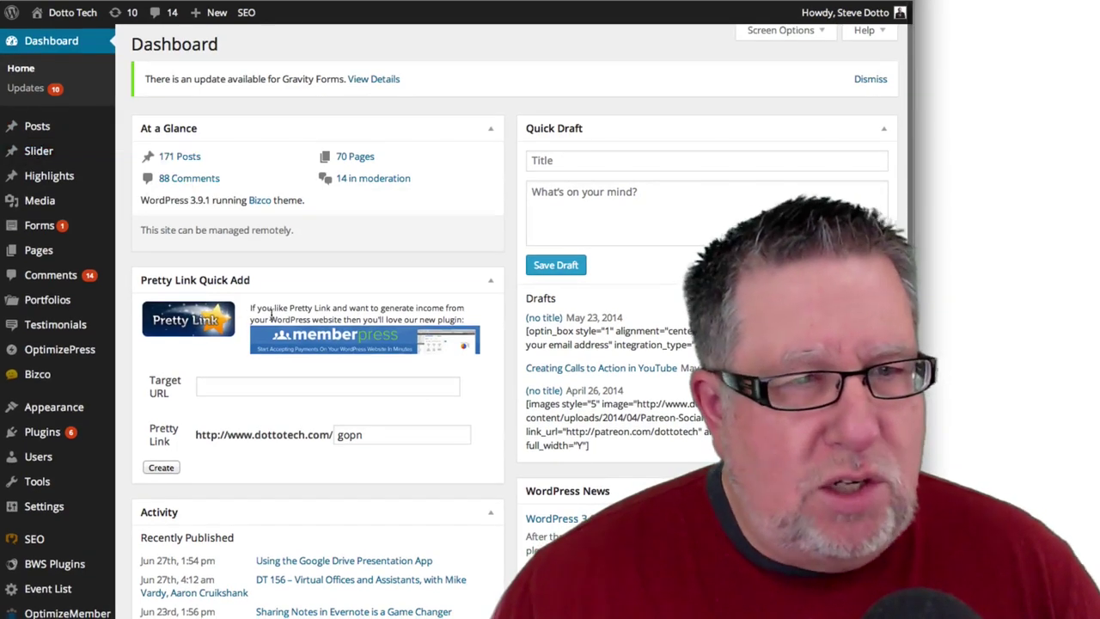
{"action": "mouse_move", "coordinate": [40, 249]}
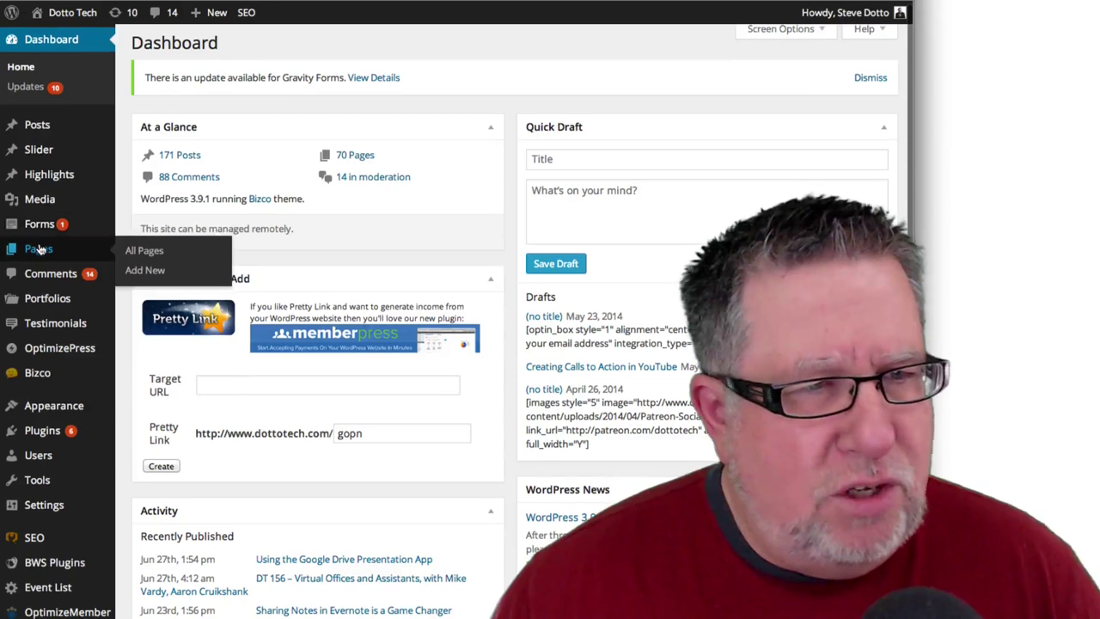
{"action": "scroll", "coordinate": [144, 252], "scroll_direction": "up", "scroll_amount": 1}
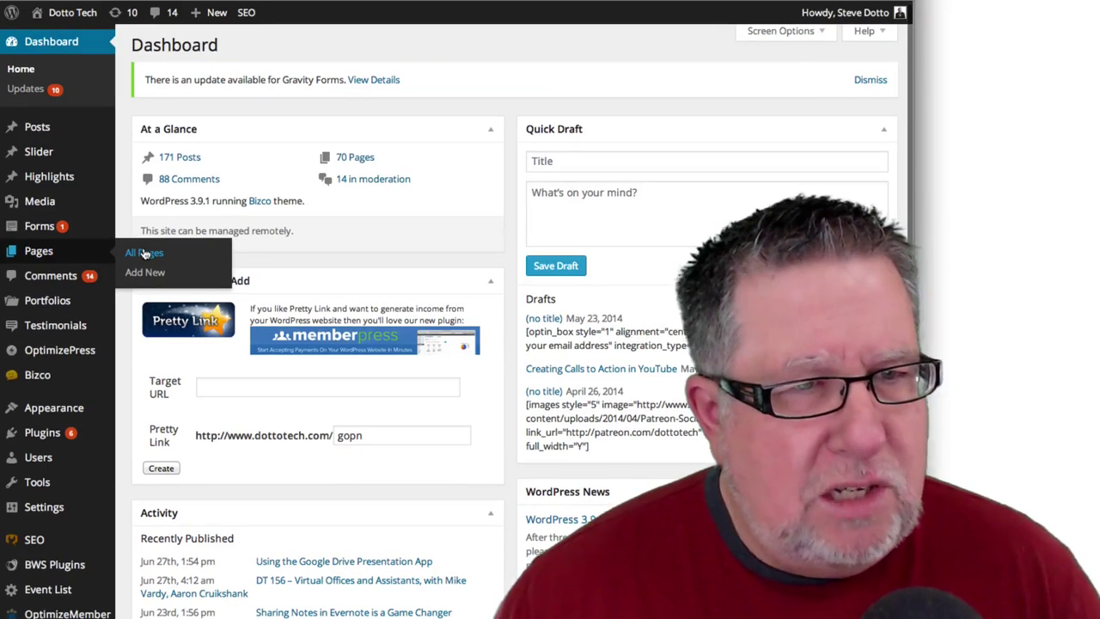
{"action": "left_click", "coordinate": [145, 253]}
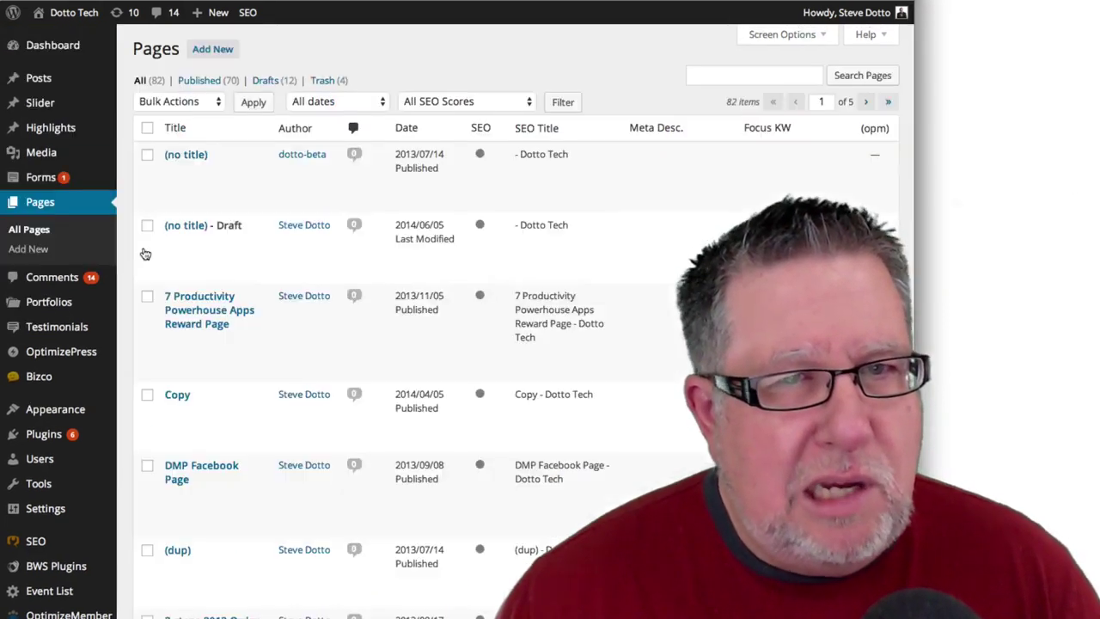
Open the published untitled page dated 2013/07/14 for editing and show the Themify Builder in its Themify Custom Panel
{"action": "mouse_move", "coordinate": [154, 203]}
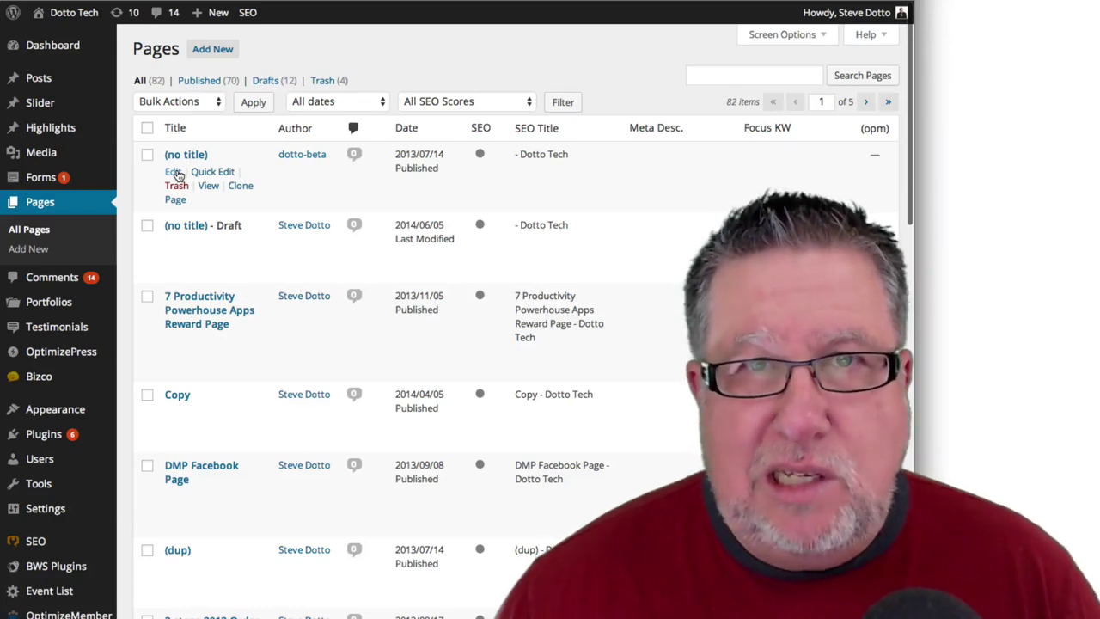
{"action": "left_click", "coordinate": [174, 173]}
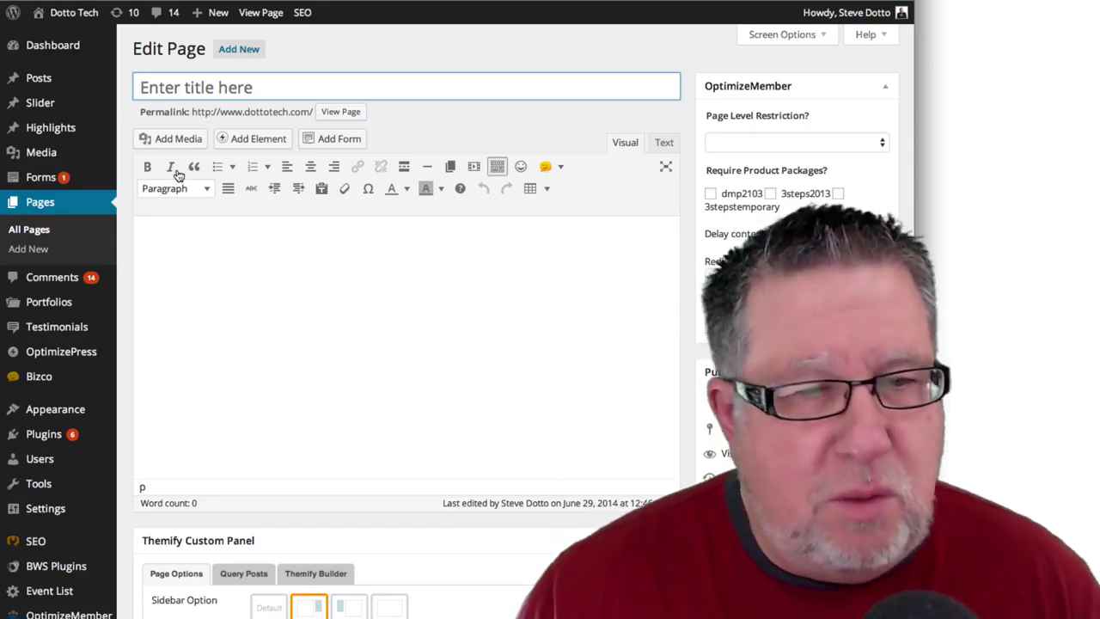
{"action": "scroll", "coordinate": [327, 231], "scroll_direction": "down", "scroll_amount": 5}
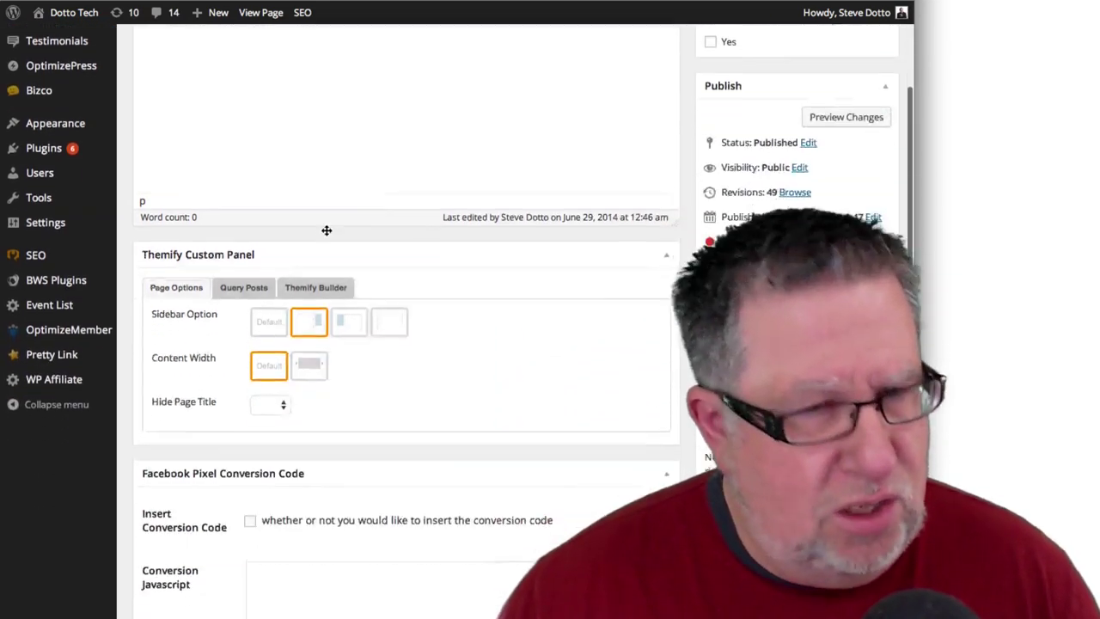
{"action": "scroll", "coordinate": [326, 232], "scroll_direction": "down", "scroll_amount": 2}
{"action": "scroll", "coordinate": [326, 232], "scroll_direction": "down", "scroll_amount": 1}
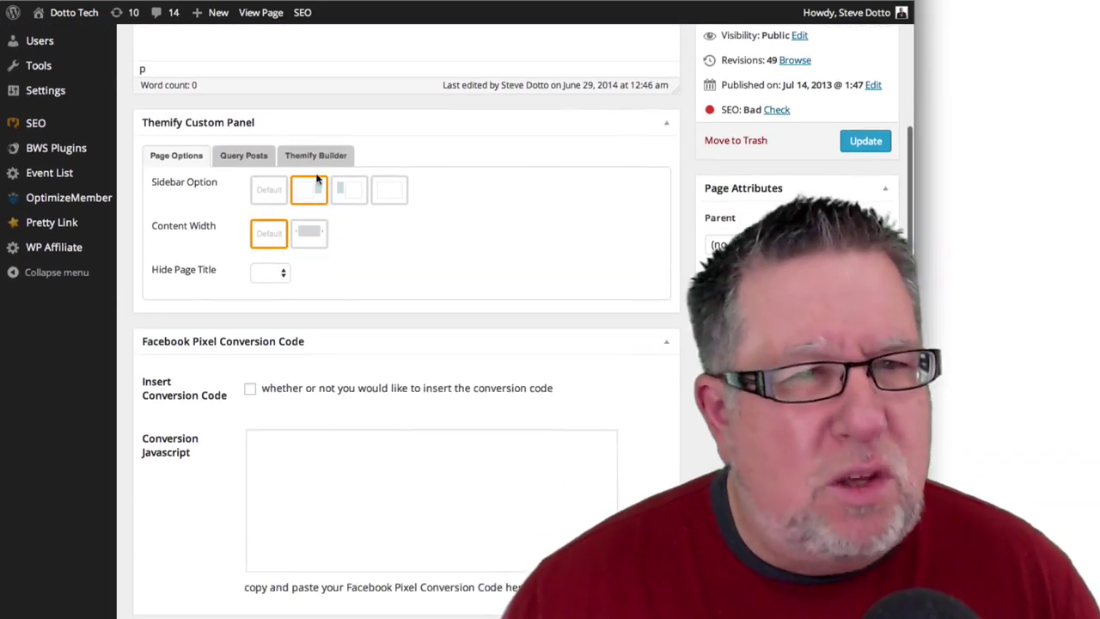
{"action": "left_click", "coordinate": [308, 156]}
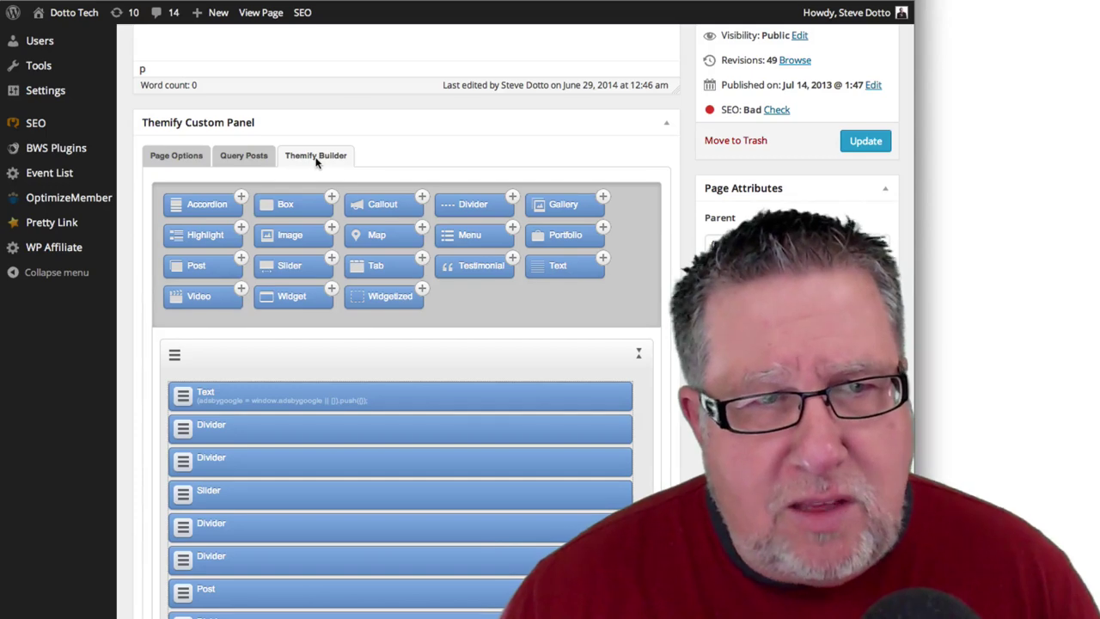
Examine the available Themify Builder modules and how the page's rows of text, divider, slider and post modules are arranged
{"action": "scroll", "coordinate": [318, 172], "scroll_direction": "down", "scroll_amount": 4}
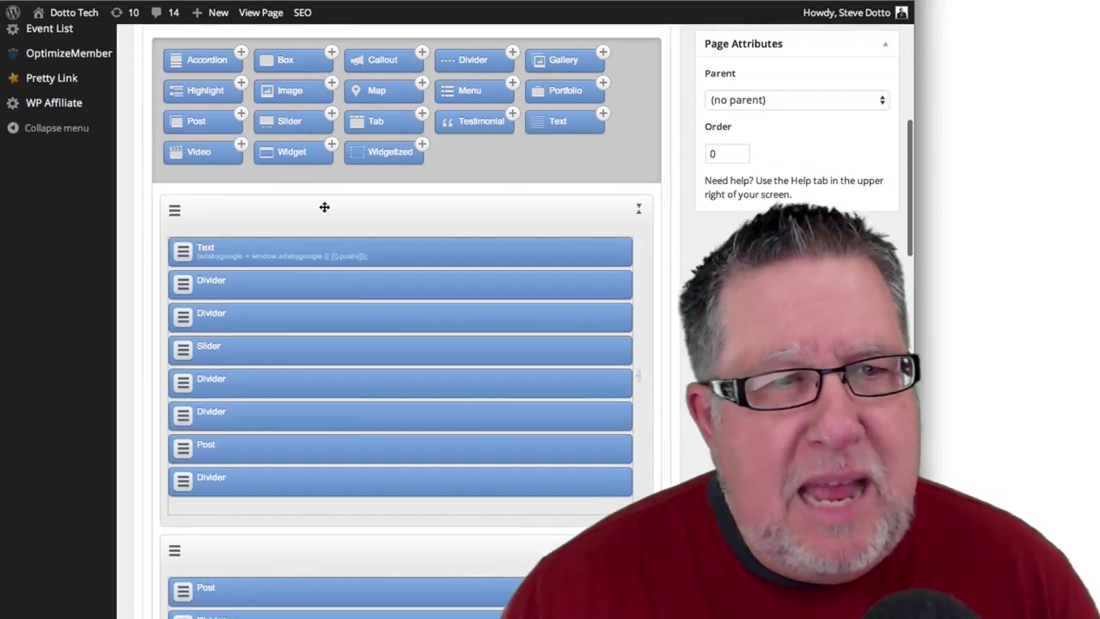
{"action": "scroll", "coordinate": [428, 536], "scroll_direction": "down", "scroll_amount": 5}
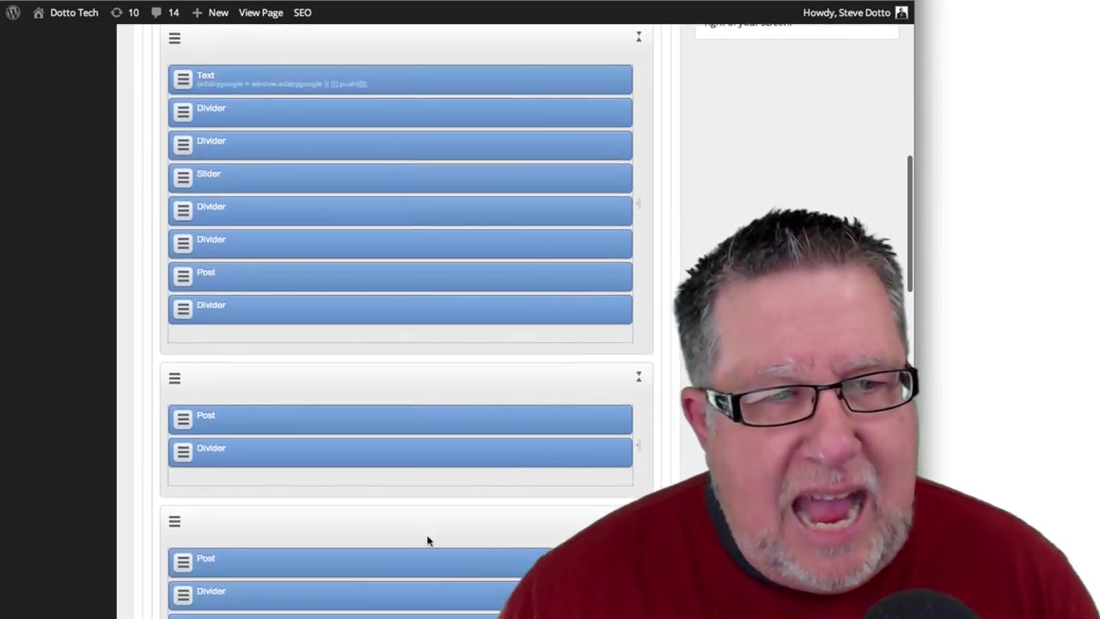
{"action": "scroll", "coordinate": [428, 536], "scroll_direction": "down", "scroll_amount": 4}
{"action": "scroll", "coordinate": [428, 536], "scroll_direction": "up", "scroll_amount": 5}
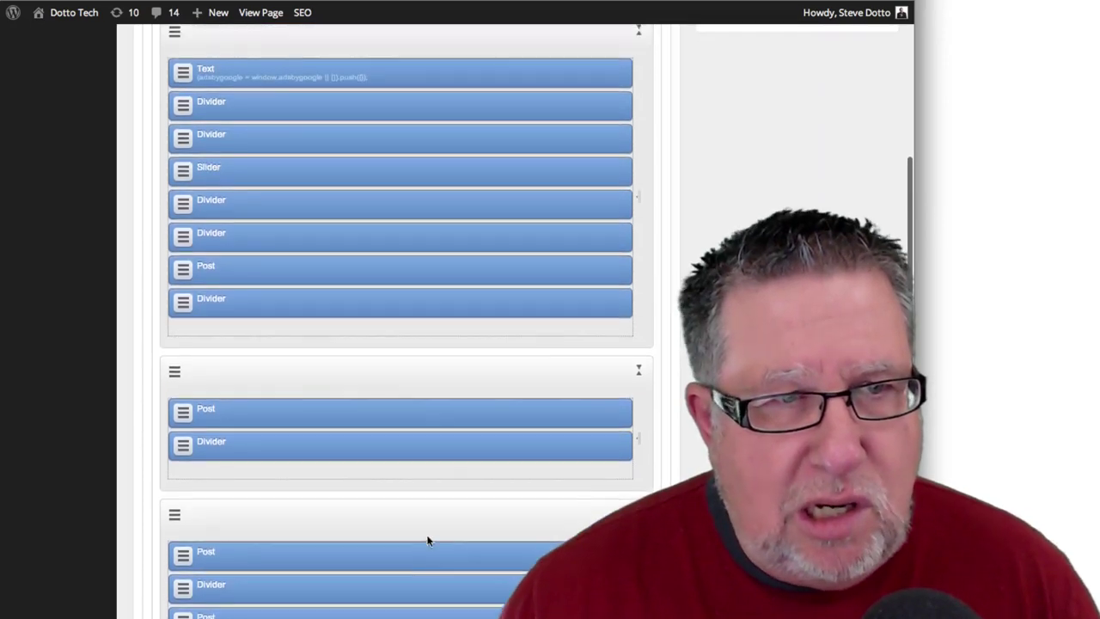
{"action": "scroll", "coordinate": [428, 539], "scroll_direction": "up", "scroll_amount": 6}
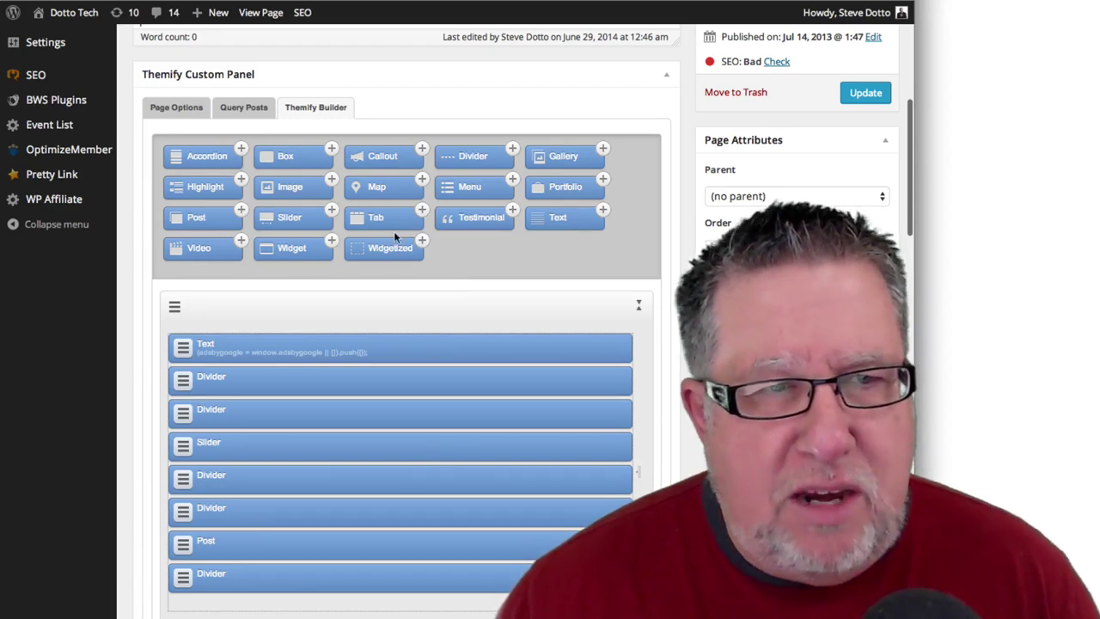
{"action": "scroll", "coordinate": [208, 191], "scroll_direction": "down", "scroll_amount": 1}
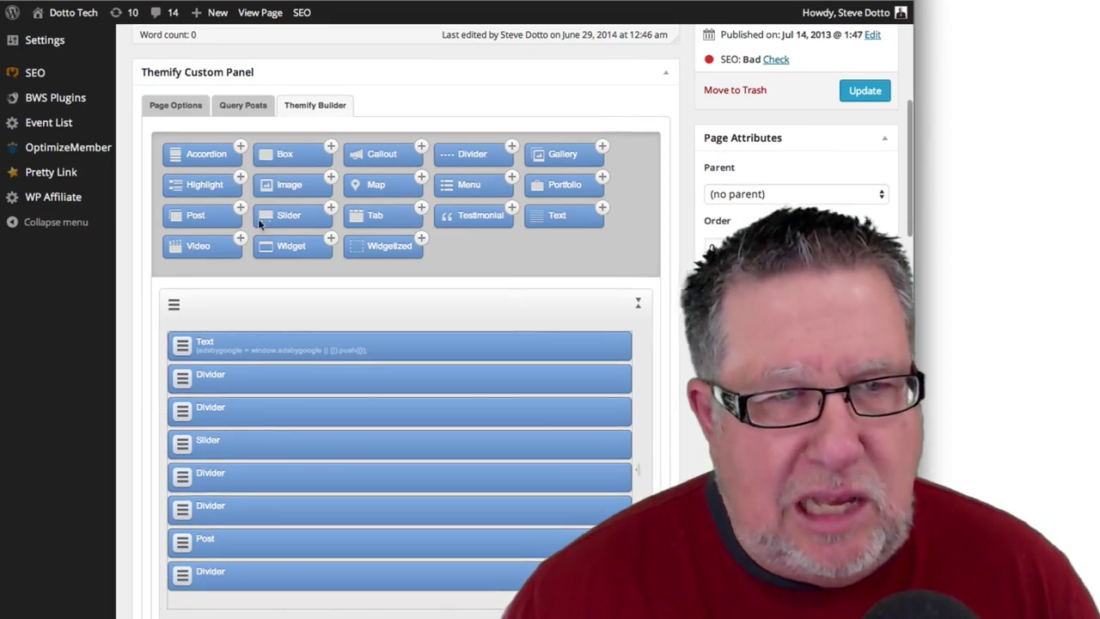
{"action": "scroll", "coordinate": [356, 137], "scroll_direction": "up", "scroll_amount": 1}
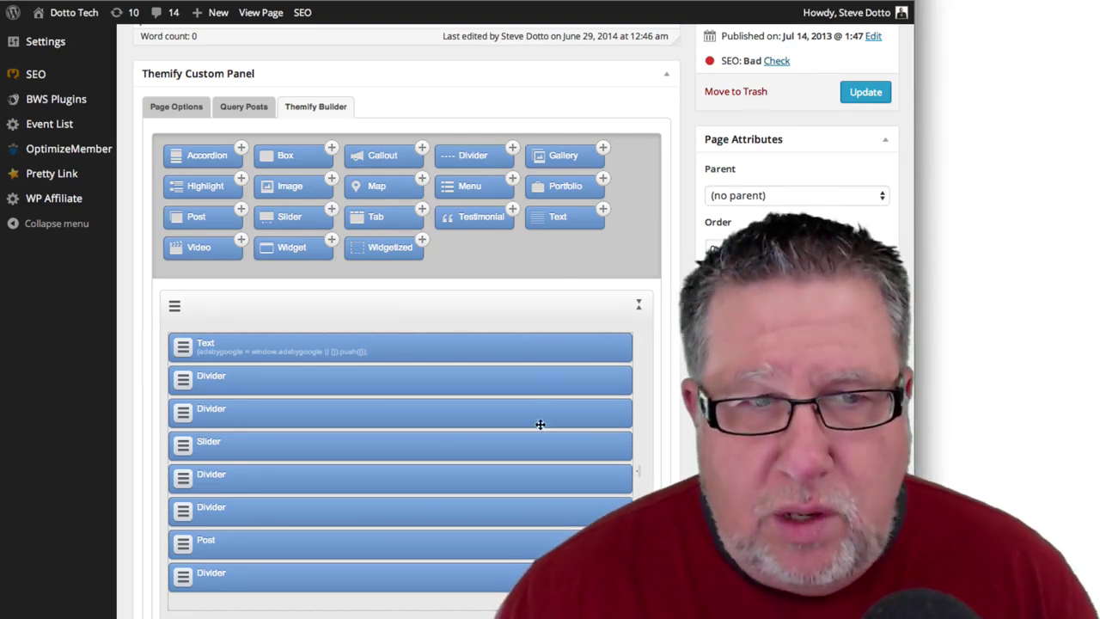
{"action": "scroll", "coordinate": [423, 608], "scroll_direction": "down", "scroll_amount": 10}
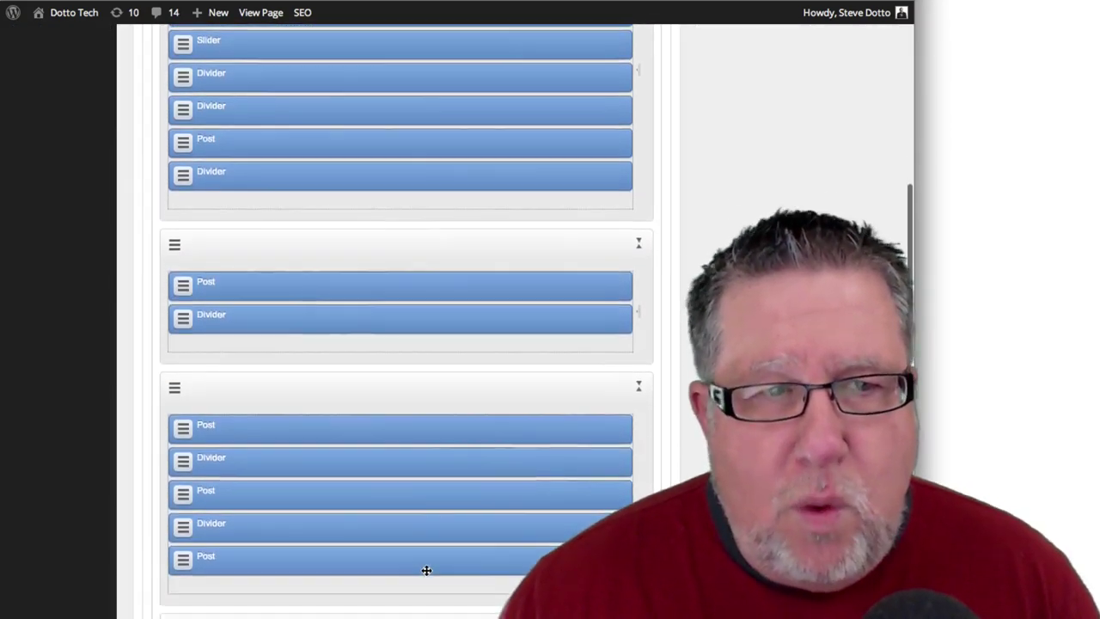
{"action": "scroll", "coordinate": [426, 570], "scroll_direction": "down", "scroll_amount": 3}
{"action": "scroll", "coordinate": [427, 570], "scroll_direction": "up", "scroll_amount": 8}
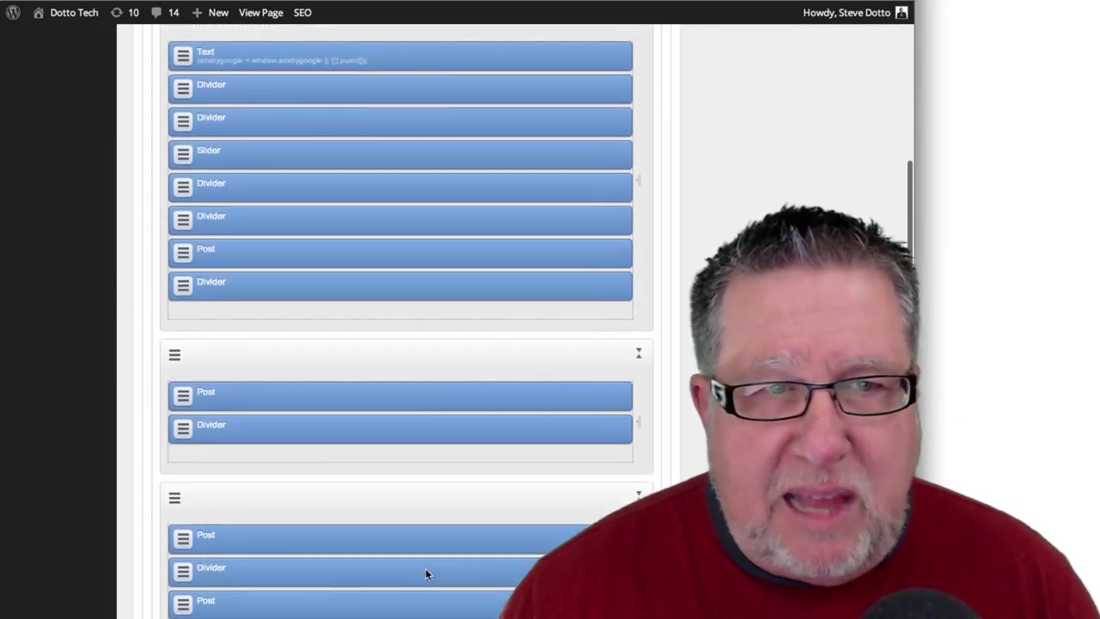
{"action": "scroll", "coordinate": [427, 570], "scroll_direction": "up", "scroll_amount": 3}
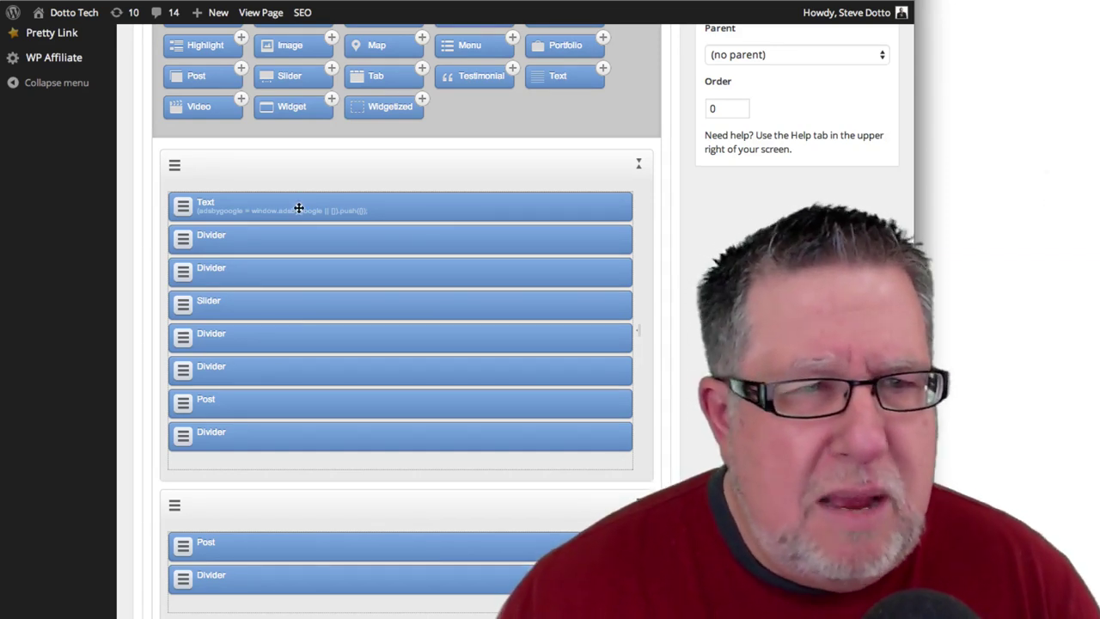
Check the options of the Text module in the first row and open that row's Slider module for editing
{"action": "left_click", "coordinate": [189, 209]}
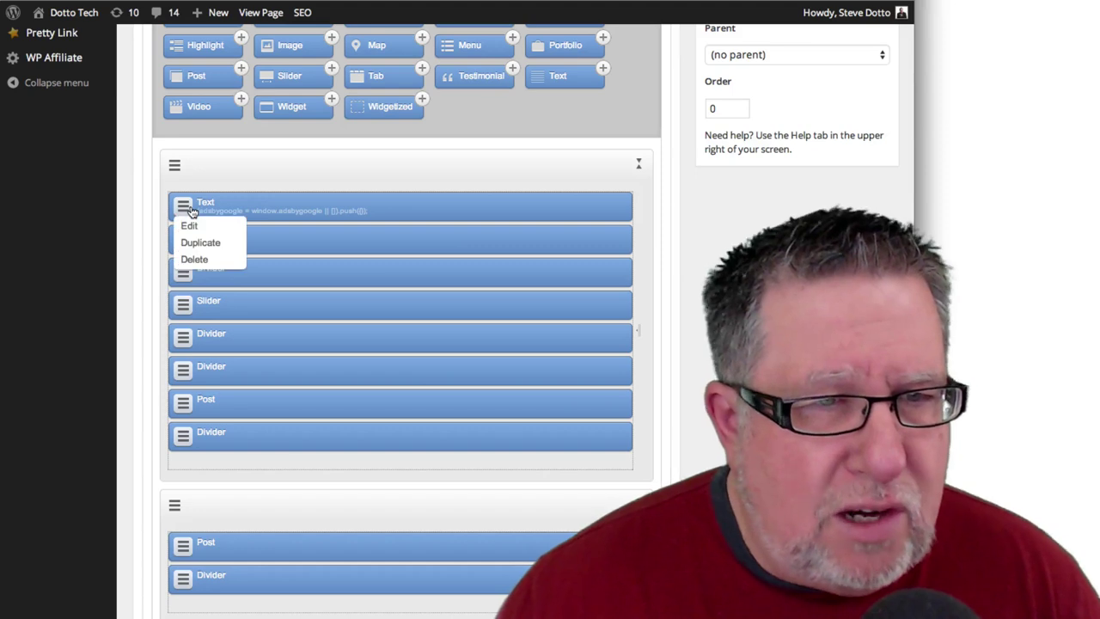
{"action": "mouse_move", "coordinate": [185, 246]}
{"action": "mouse_move", "coordinate": [183, 307]}
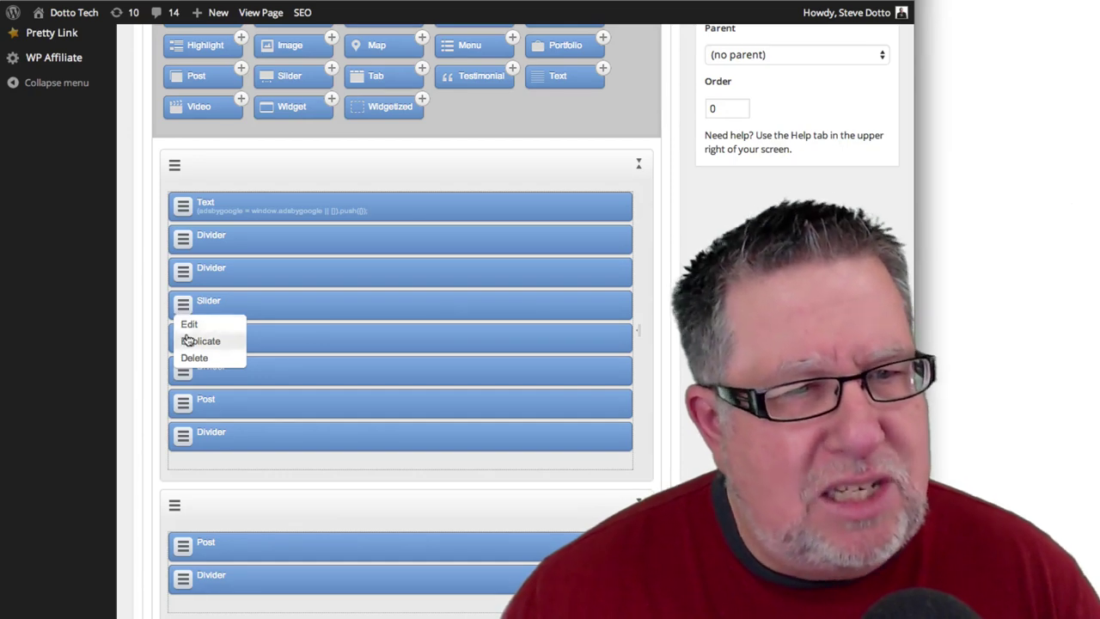
{"action": "left_click", "coordinate": [189, 324]}
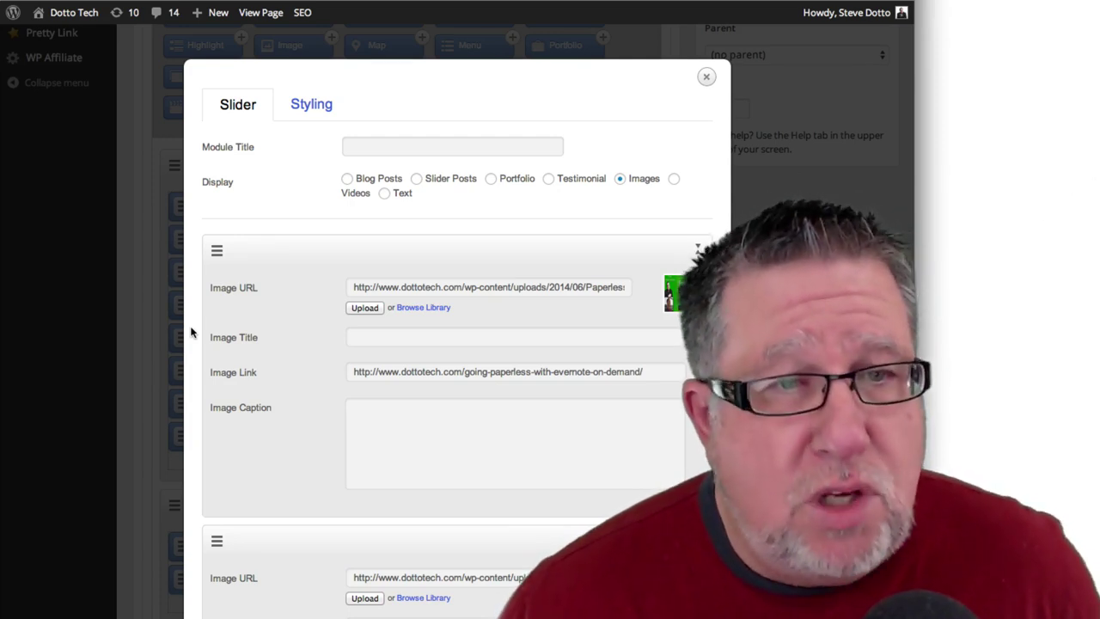
Review the slider's display type, image URLs, image links and layout settings, and close its settings without changes
{"action": "scroll", "coordinate": [468, 350], "scroll_direction": "down", "scroll_amount": 1}
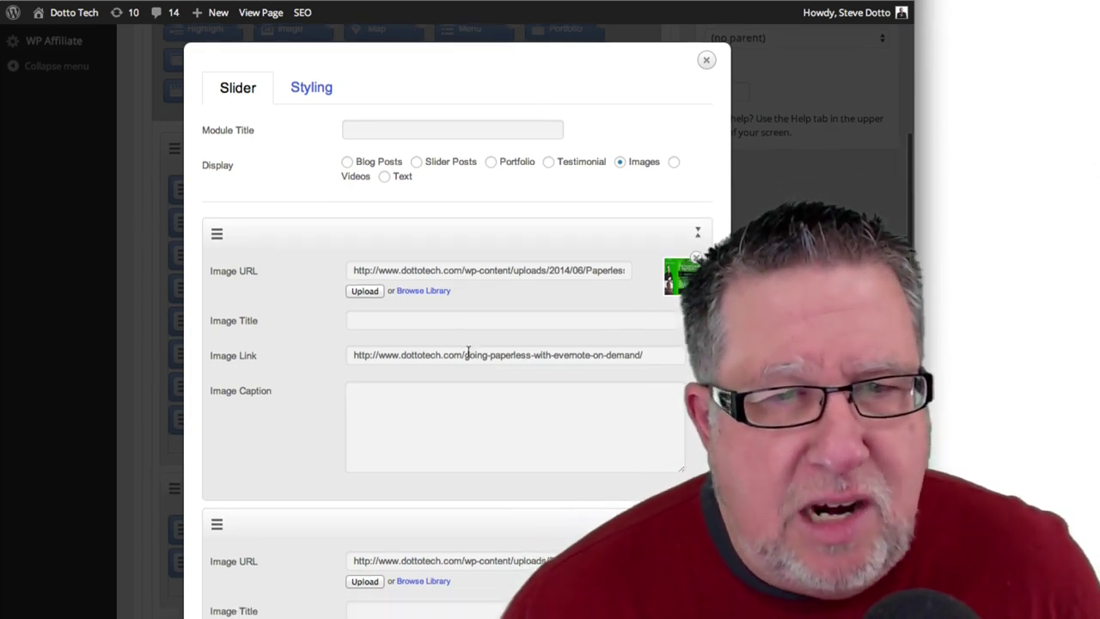
{"action": "scroll", "coordinate": [467, 349], "scroll_direction": "down", "scroll_amount": 1}
{"action": "scroll", "coordinate": [520, 265], "scroll_direction": "down", "scroll_amount": 4}
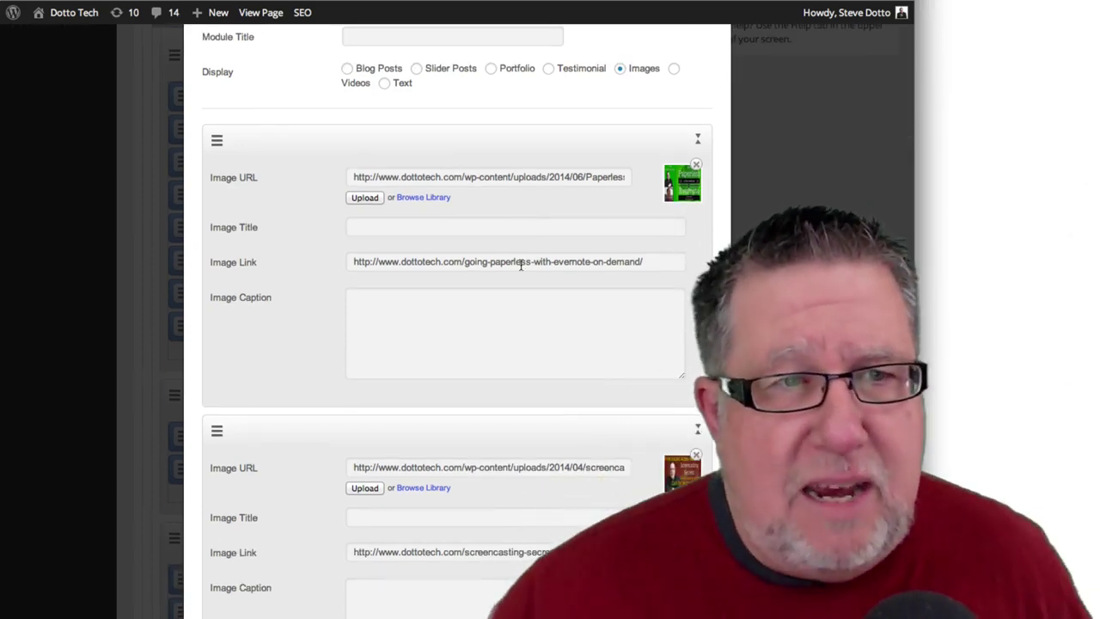
{"action": "scroll", "coordinate": [540, 327], "scroll_direction": "down", "scroll_amount": 10}
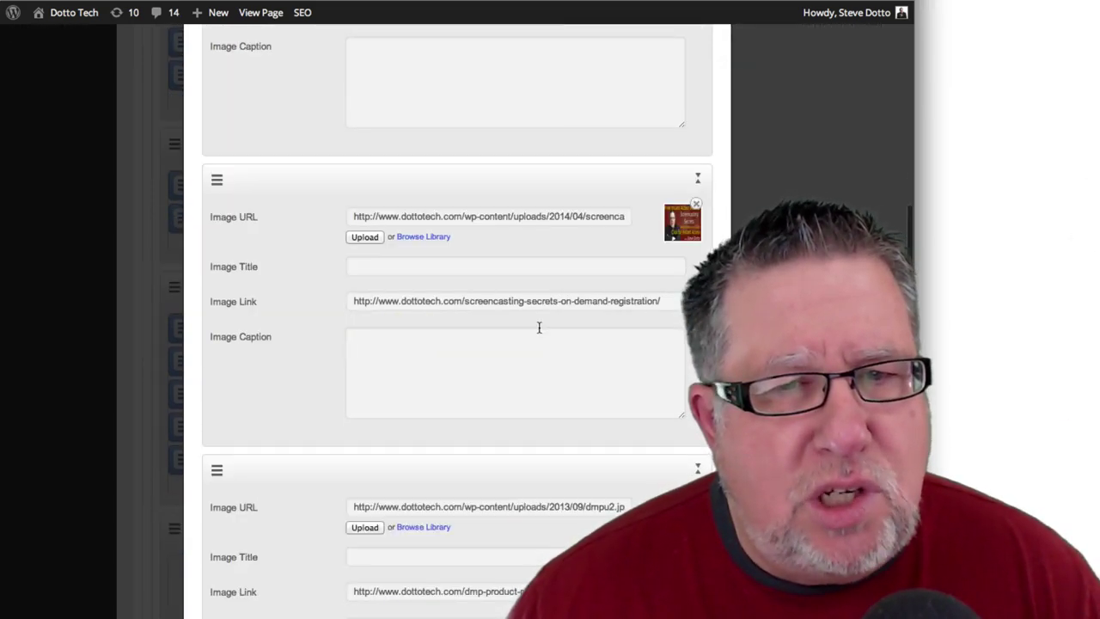
{"action": "scroll", "coordinate": [539, 327], "scroll_direction": "down", "scroll_amount": 15}
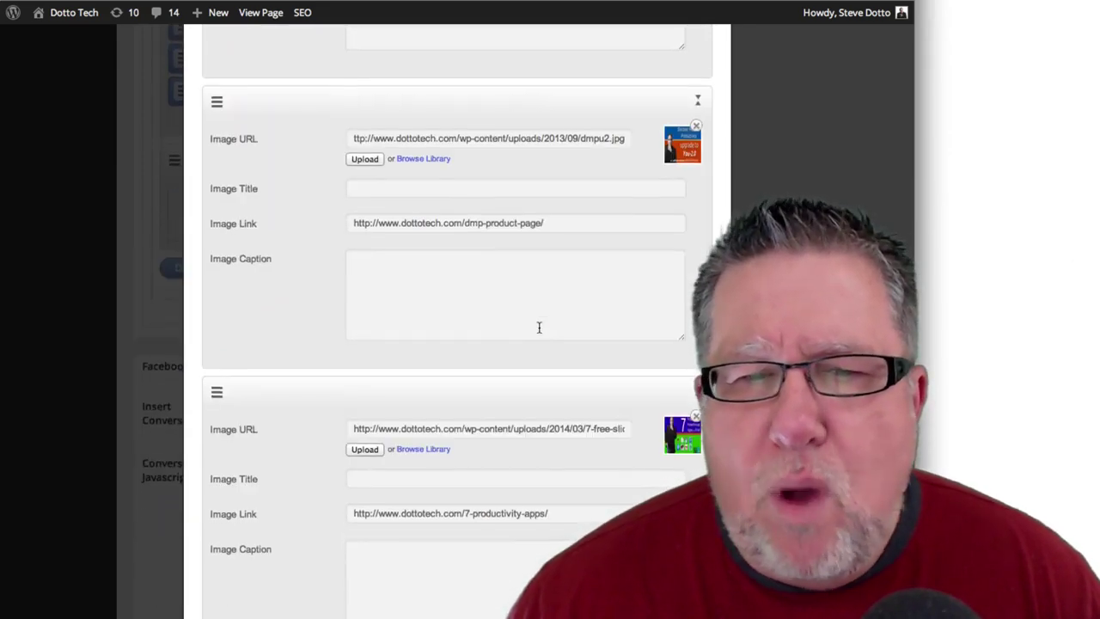
{"action": "scroll", "coordinate": [539, 327], "scroll_direction": "down", "scroll_amount": 13}
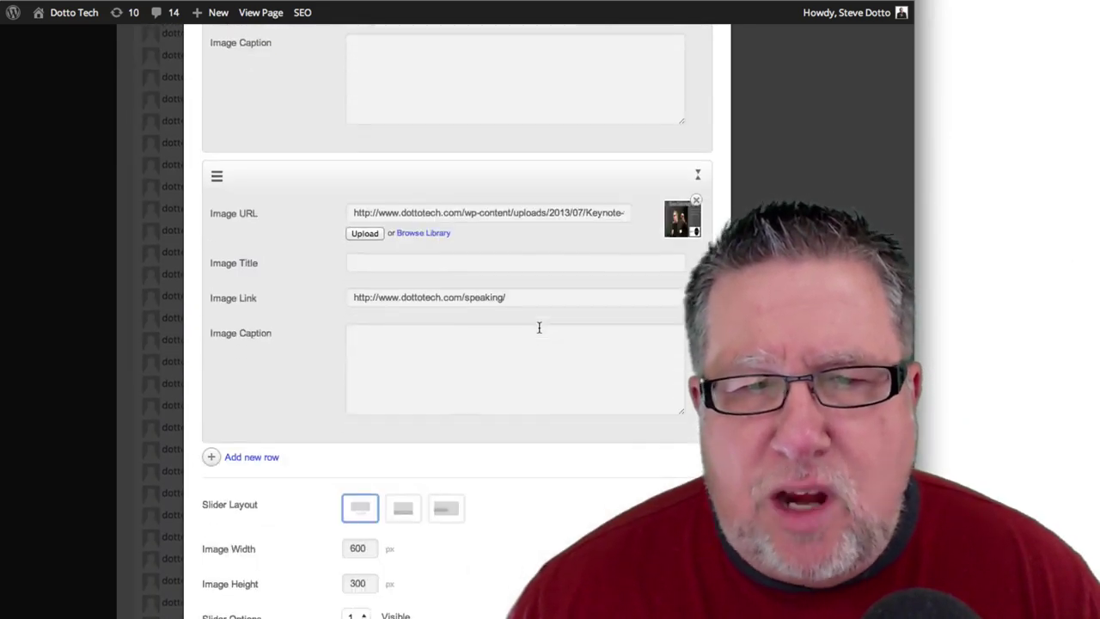
{"action": "scroll", "coordinate": [539, 327], "scroll_direction": "up", "scroll_amount": 14}
{"action": "scroll", "coordinate": [539, 327], "scroll_direction": "up", "scroll_amount": 18}
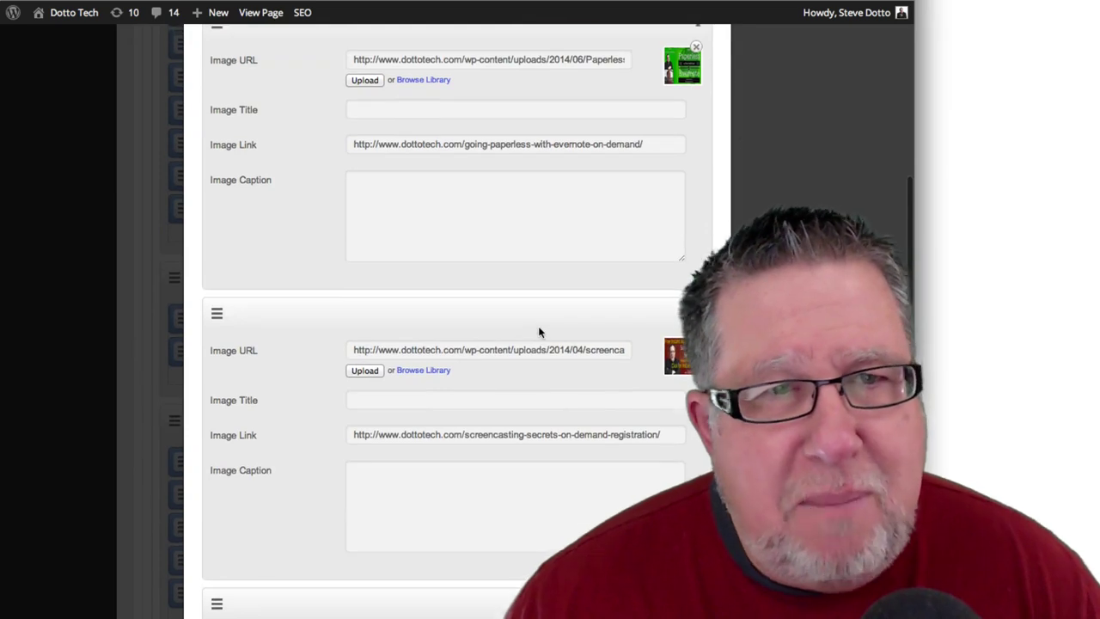
{"action": "scroll", "coordinate": [539, 327], "scroll_direction": "up", "scroll_amount": 2}
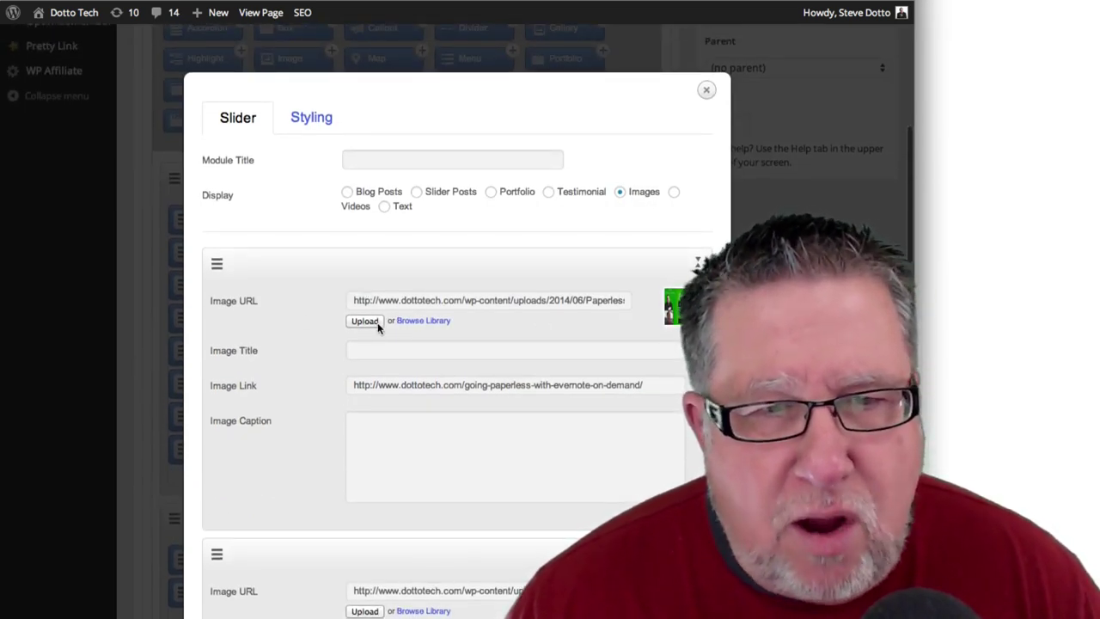
{"action": "scroll", "coordinate": [550, 323], "scroll_direction": "down", "scroll_amount": 1}
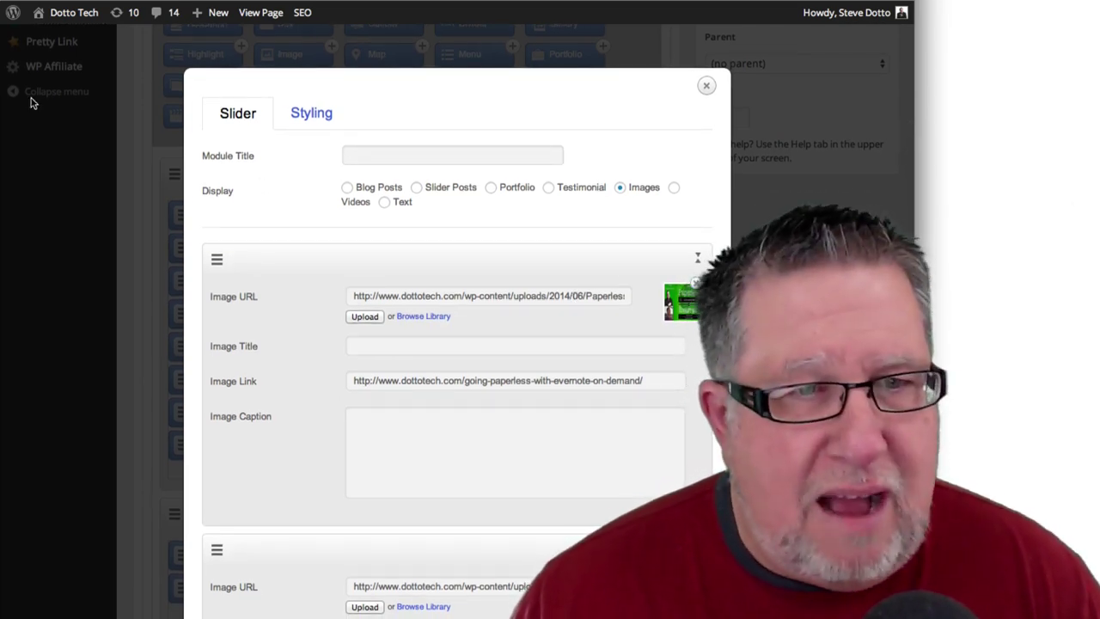
{"action": "left_click", "coordinate": [706, 88]}
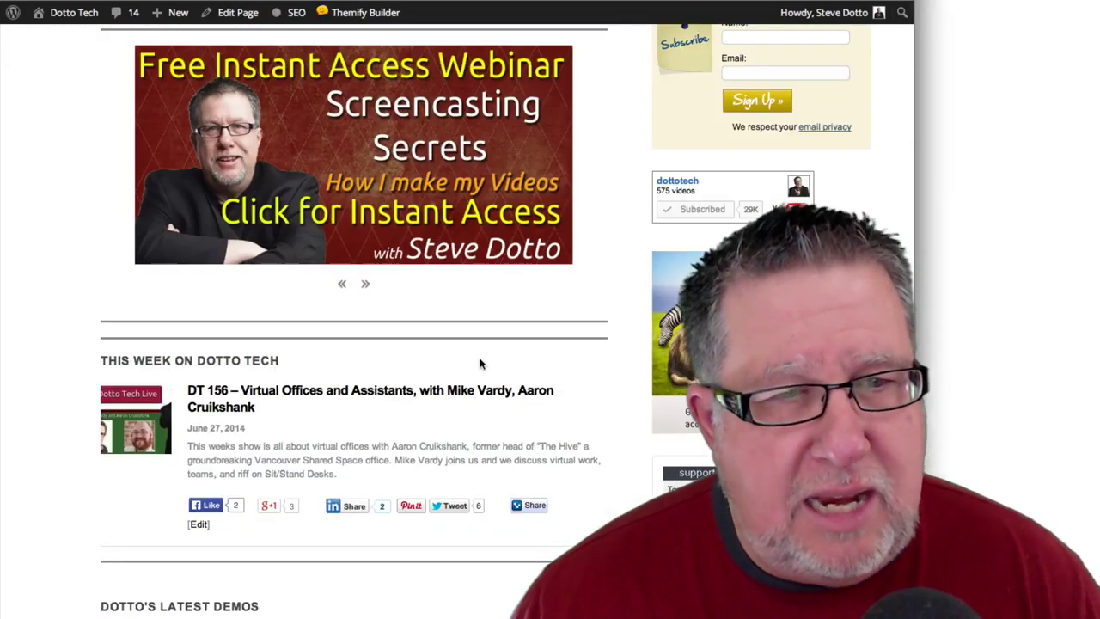
On the live Dotto Tech page, step through the slider's images and look over the weekly show and latest demos sections
{"action": "scroll", "coordinate": [483, 364], "scroll_direction": "down", "scroll_amount": 1}
{"action": "scroll", "coordinate": [454, 163], "scroll_direction": "up", "scroll_amount": 3}
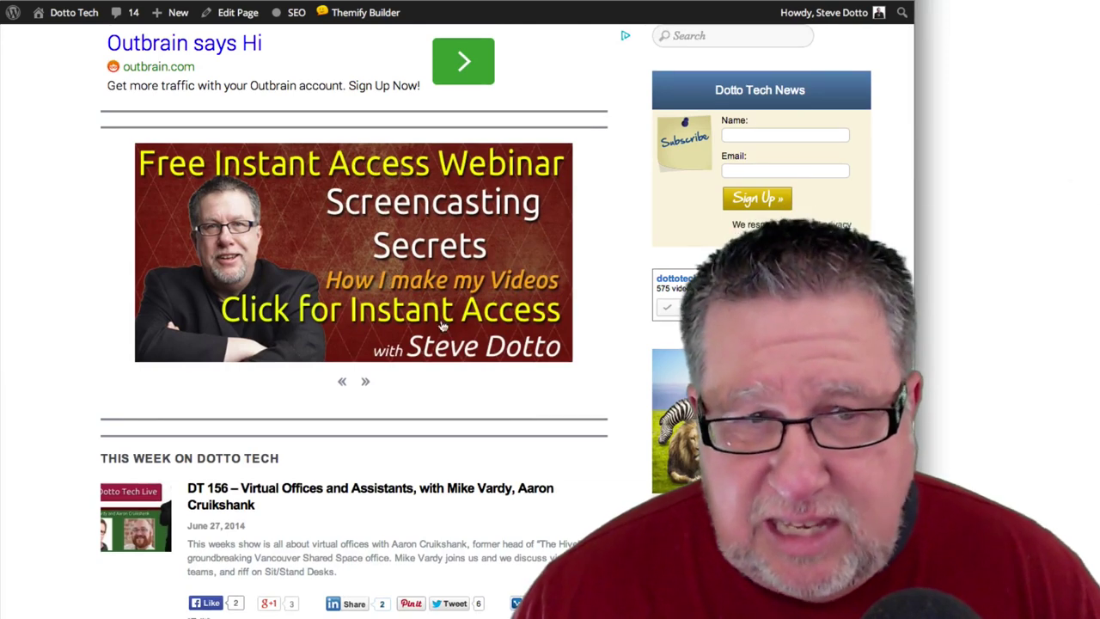
{"action": "left_click", "coordinate": [366, 389]}
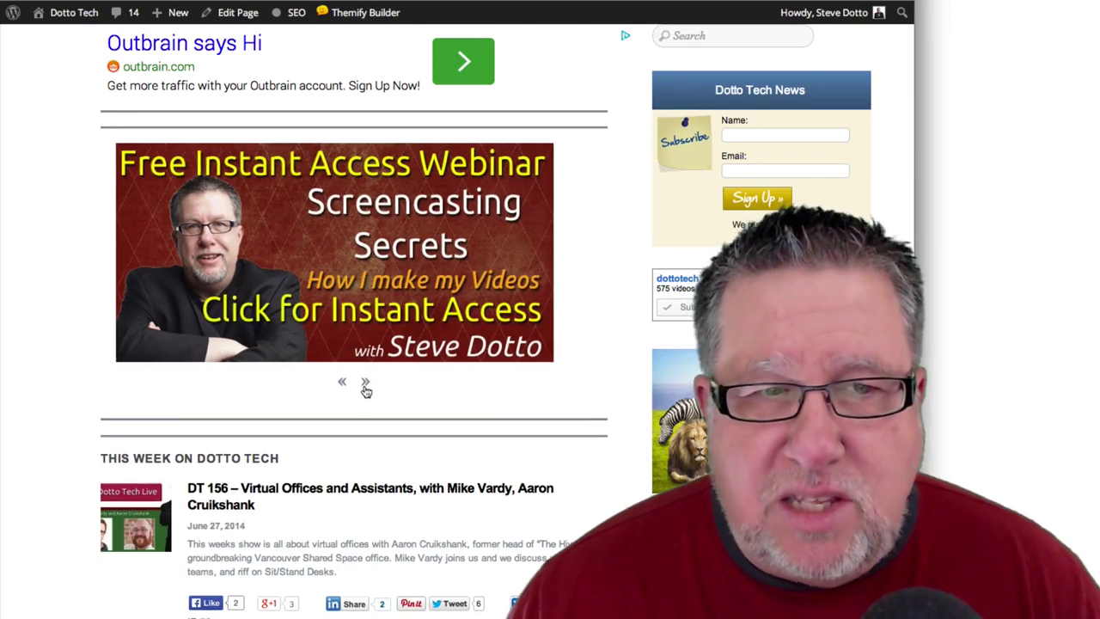
{"action": "left_click", "coordinate": [366, 389]}
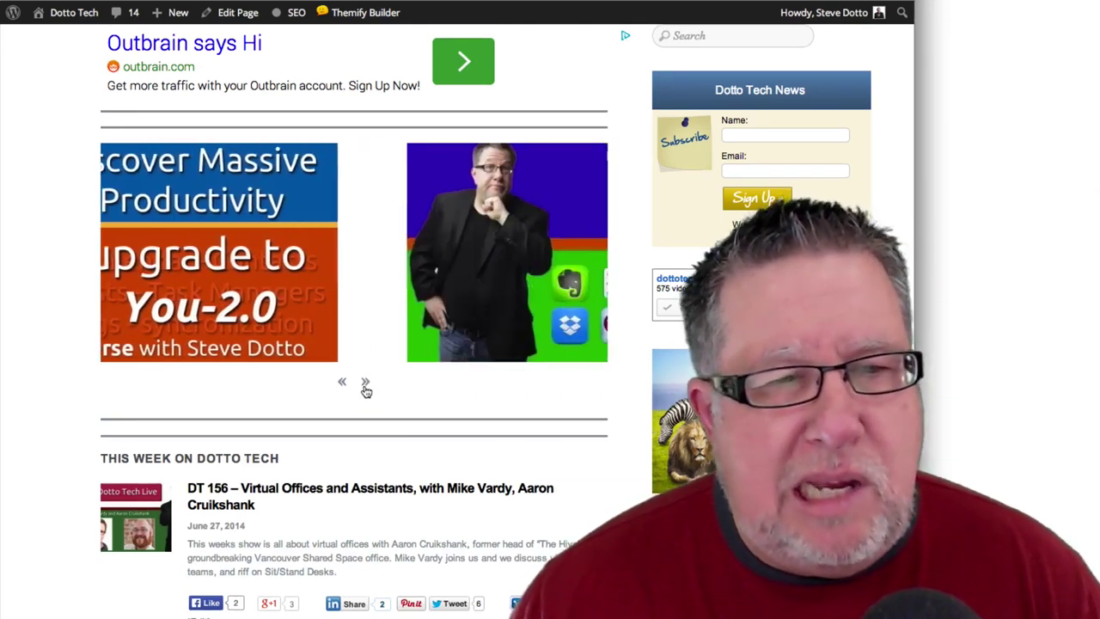
{"action": "left_click", "coordinate": [366, 388]}
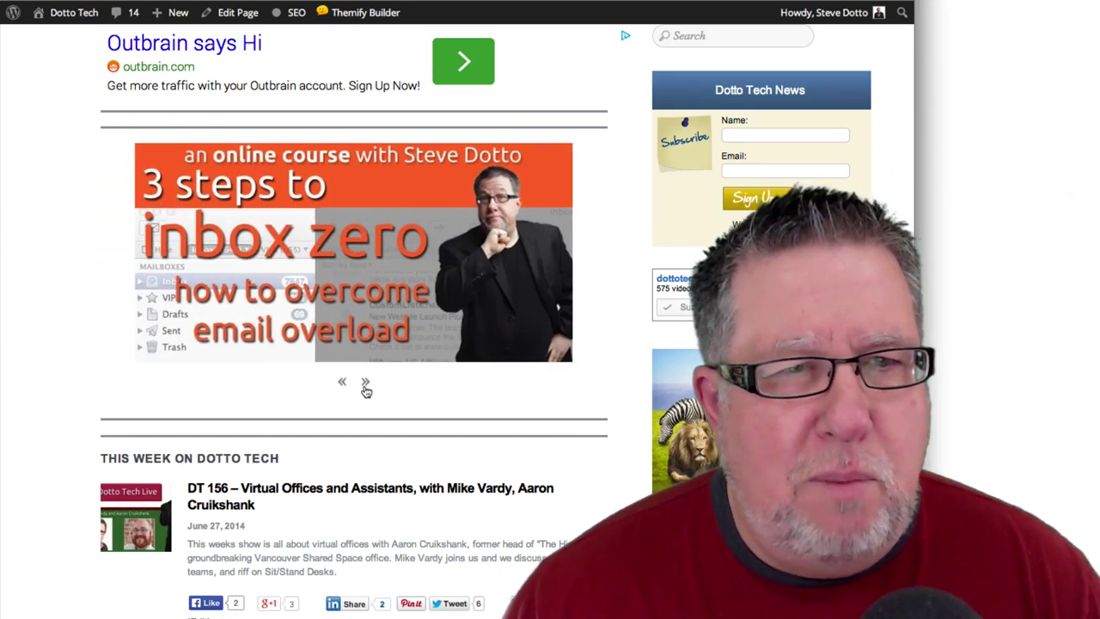
{"action": "left_click", "coordinate": [366, 389]}
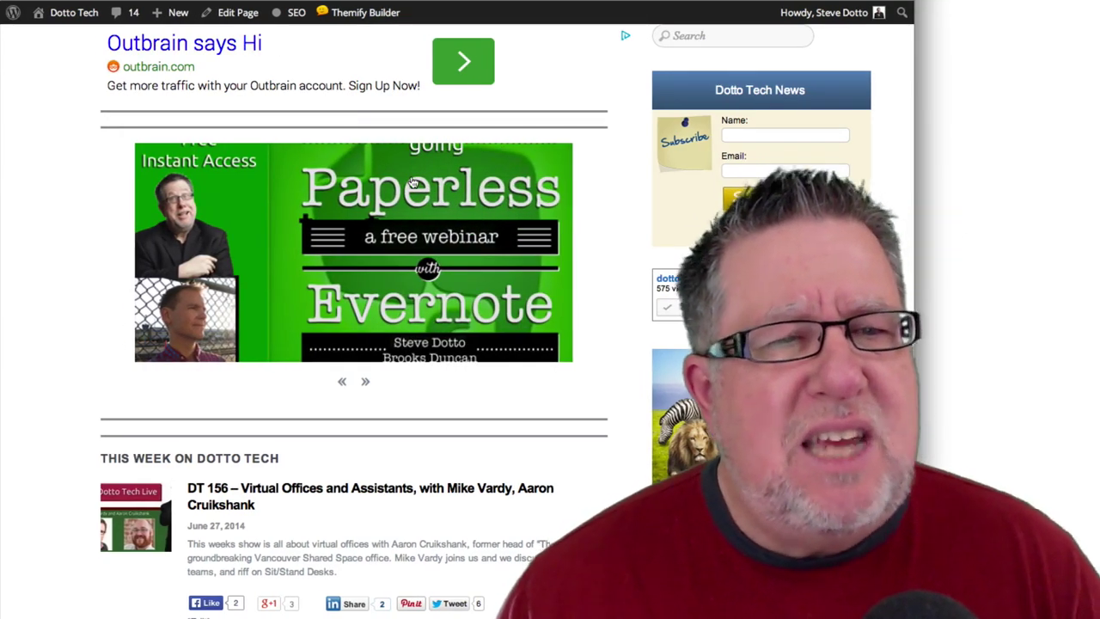
{"action": "scroll", "coordinate": [423, 419], "scroll_direction": "down", "scroll_amount": 10}
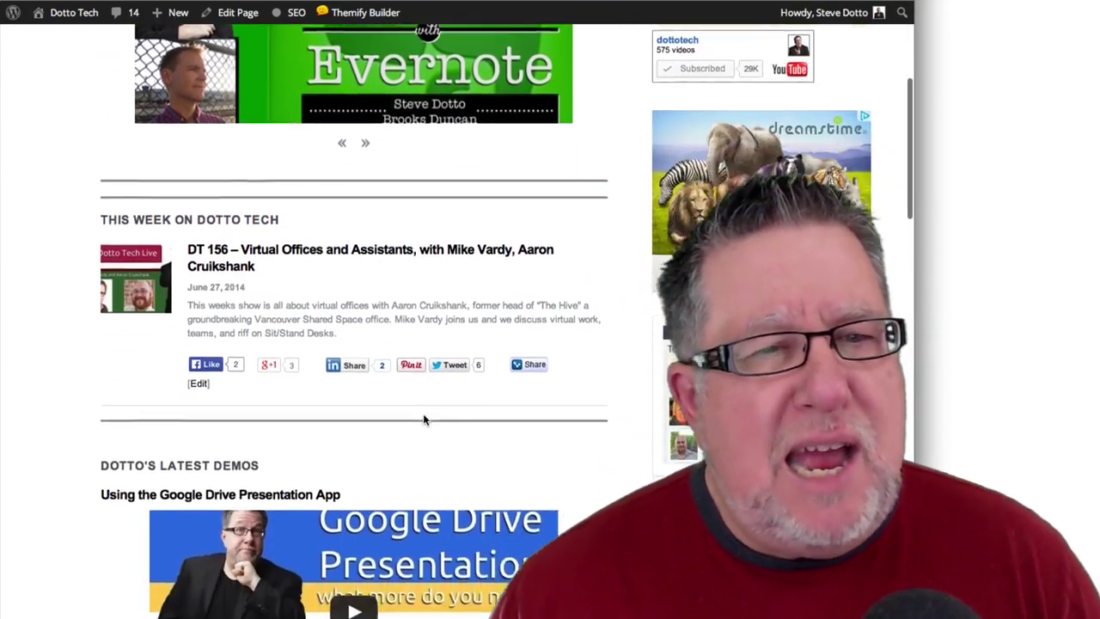
{"action": "scroll", "coordinate": [424, 420], "scroll_direction": "down", "scroll_amount": 3}
{"action": "scroll", "coordinate": [457, 378], "scroll_direction": "up", "scroll_amount": 6}
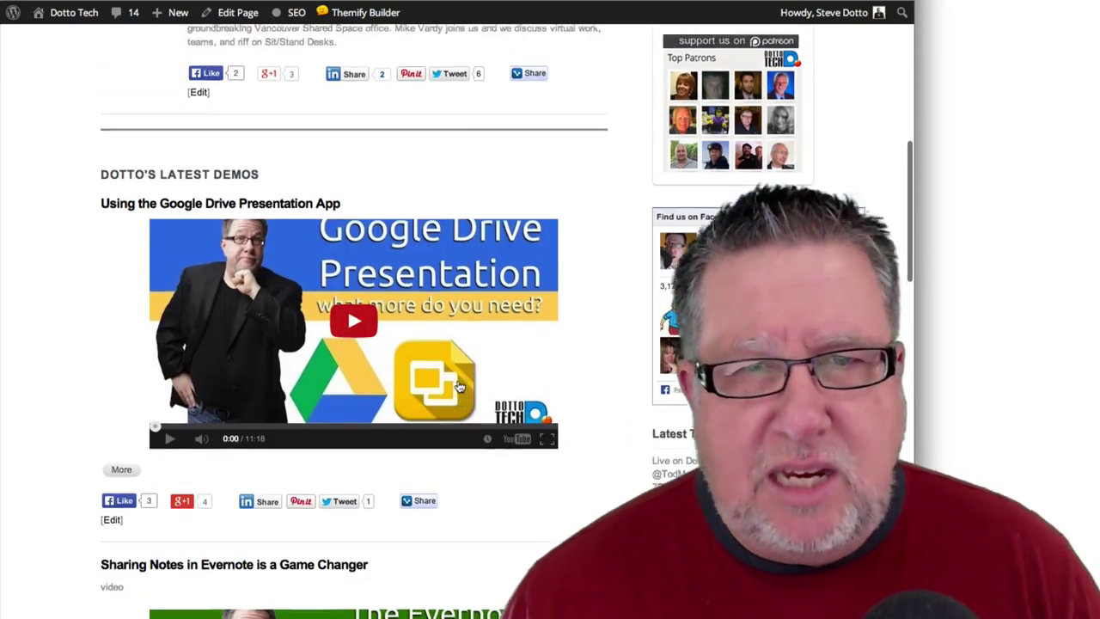
{"action": "scroll", "coordinate": [458, 385], "scroll_direction": "up", "scroll_amount": 1}
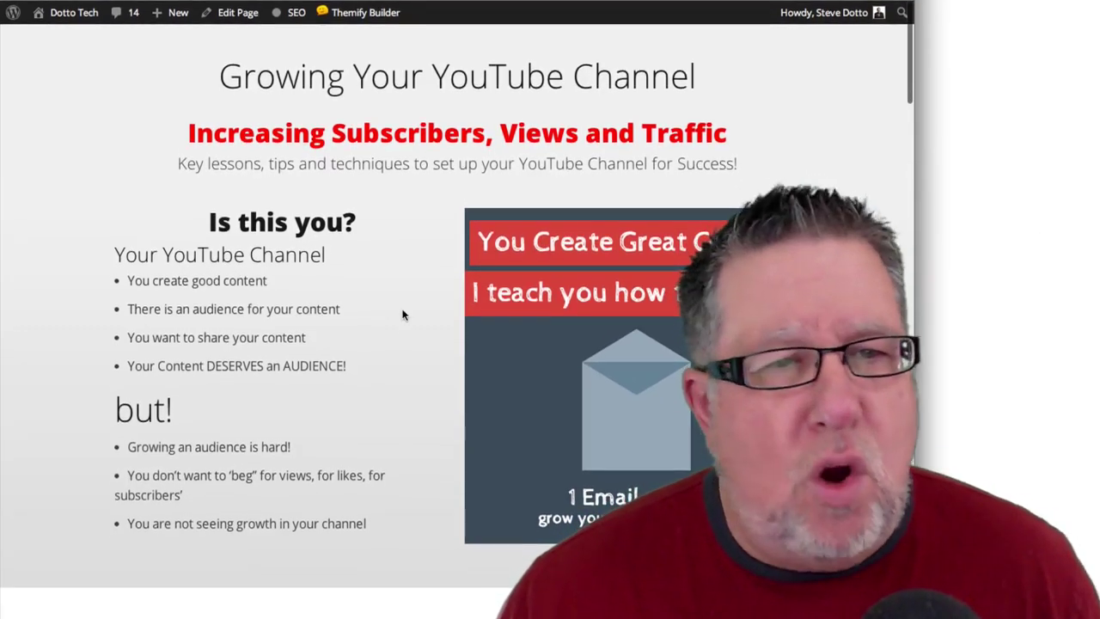
Examine the layout of the Growing Your YouTube Channel sales page, from its introduction through pricing to the What Do You Get section
{"action": "scroll", "coordinate": [374, 336], "scroll_direction": "down", "scroll_amount": 2}
{"action": "scroll", "coordinate": [374, 336], "scroll_direction": "down", "scroll_amount": 3}
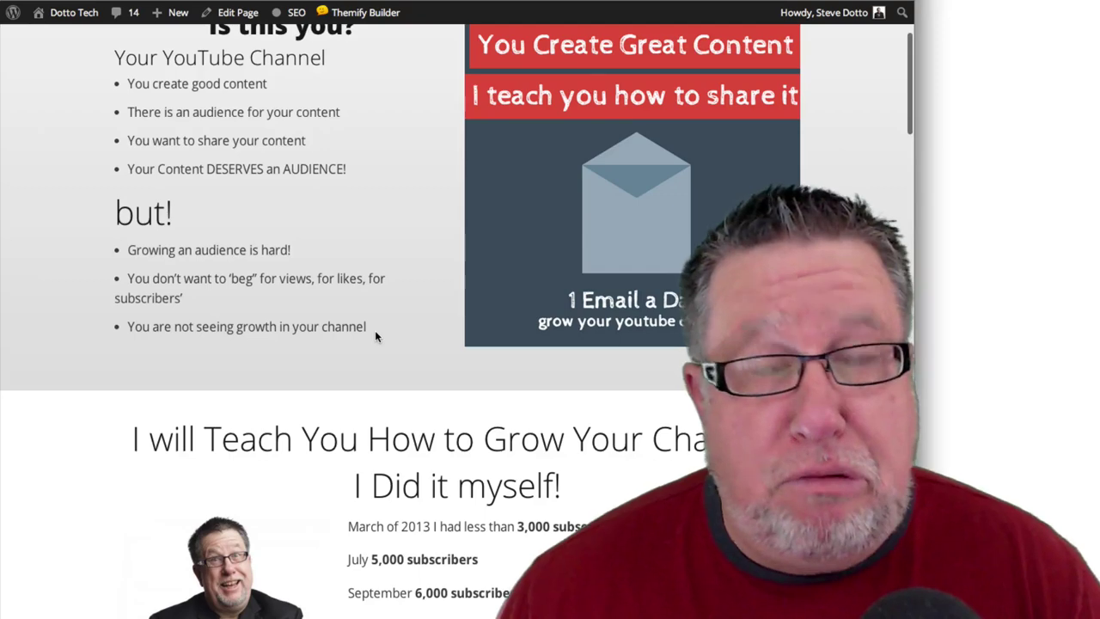
{"action": "scroll", "coordinate": [374, 336], "scroll_direction": "down", "scroll_amount": 7}
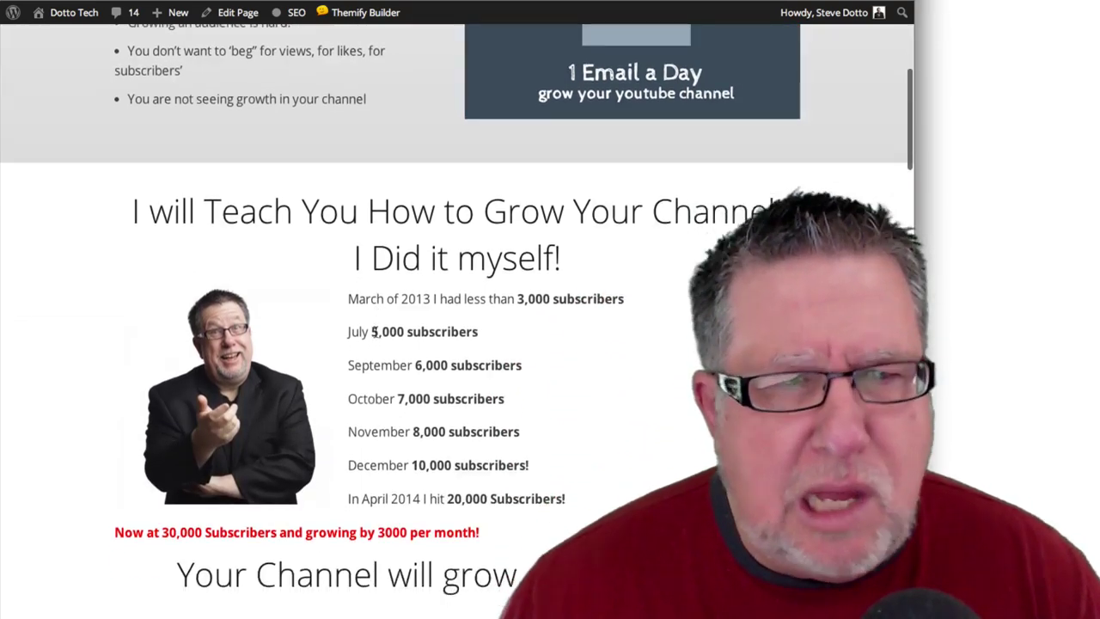
{"action": "scroll", "coordinate": [375, 333], "scroll_direction": "down", "scroll_amount": 1}
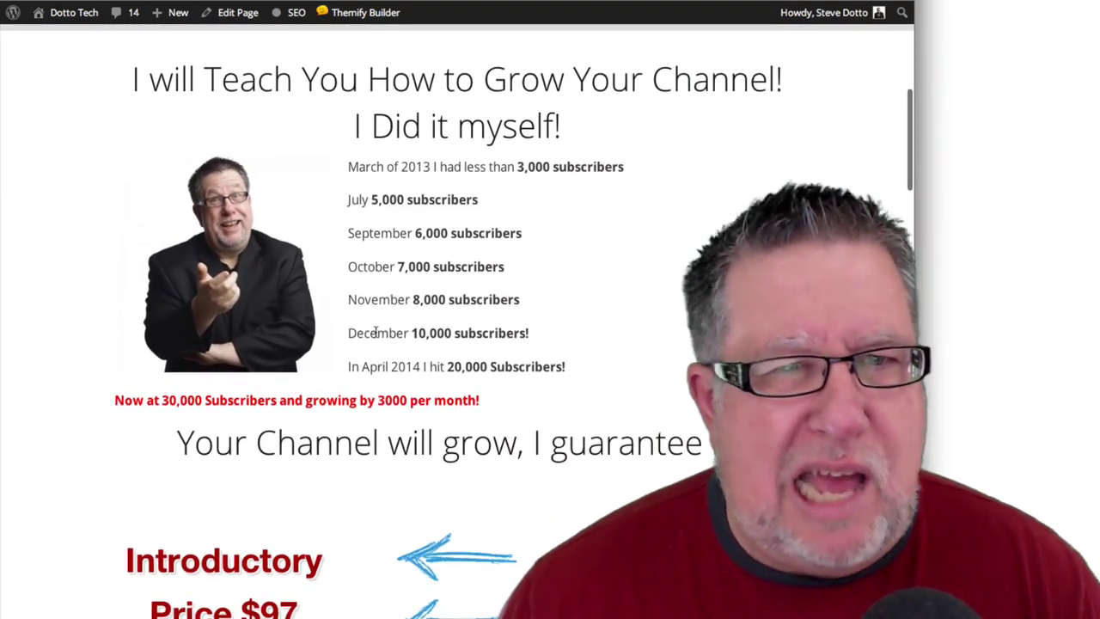
{"action": "scroll", "coordinate": [376, 332], "scroll_direction": "down", "scroll_amount": 1}
{"action": "scroll", "coordinate": [376, 337], "scroll_direction": "down", "scroll_amount": 5}
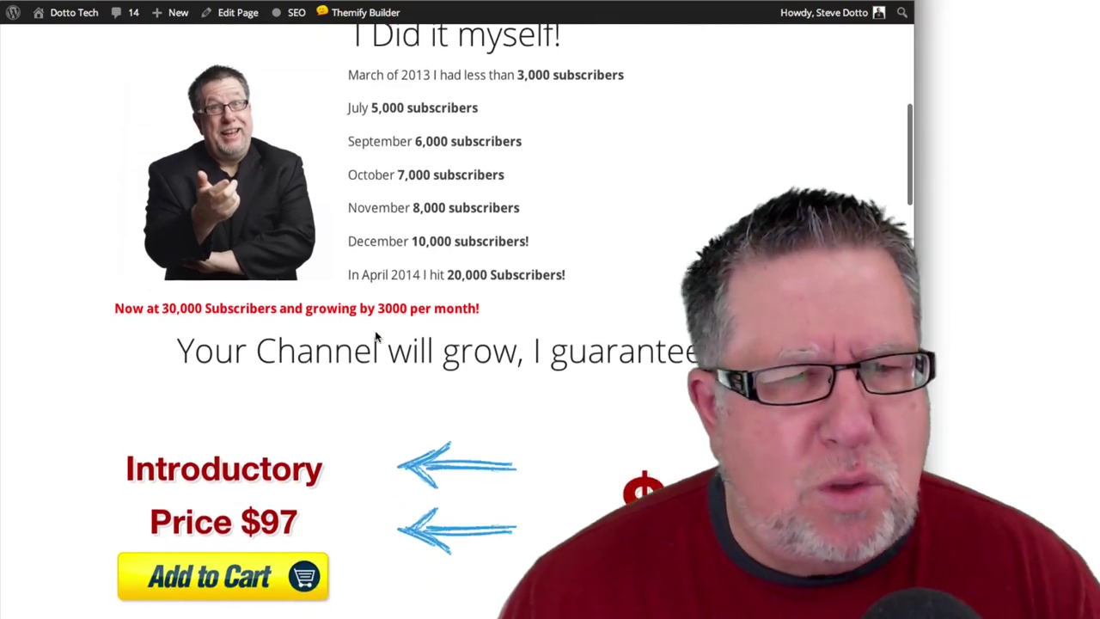
{"action": "scroll", "coordinate": [376, 337], "scroll_direction": "down", "scroll_amount": 10}
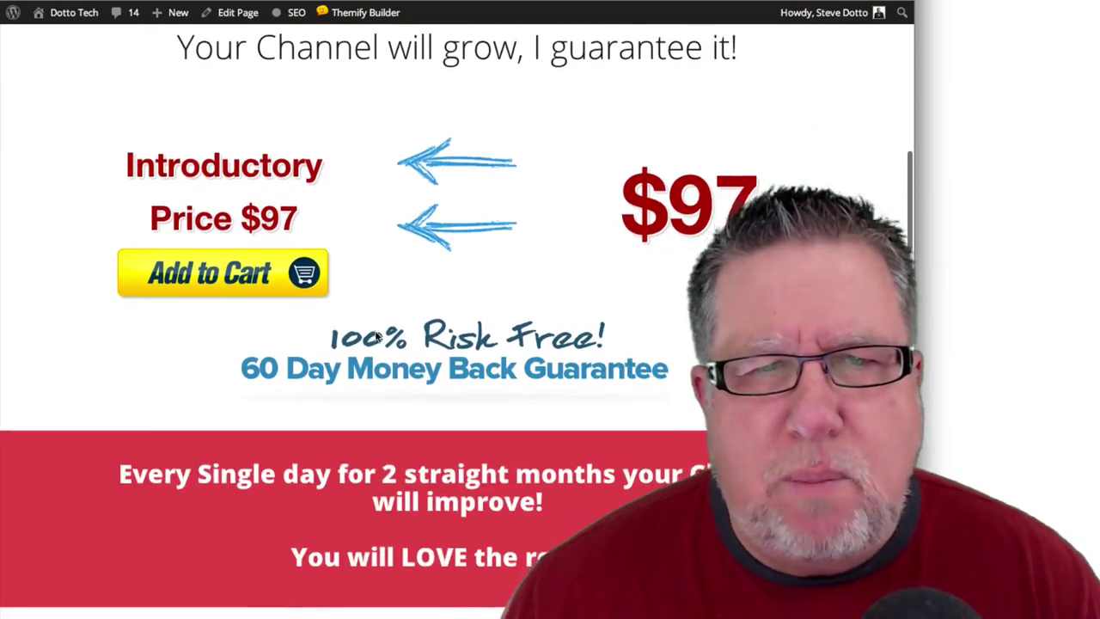
{"action": "scroll", "coordinate": [376, 335], "scroll_direction": "down", "scroll_amount": 8}
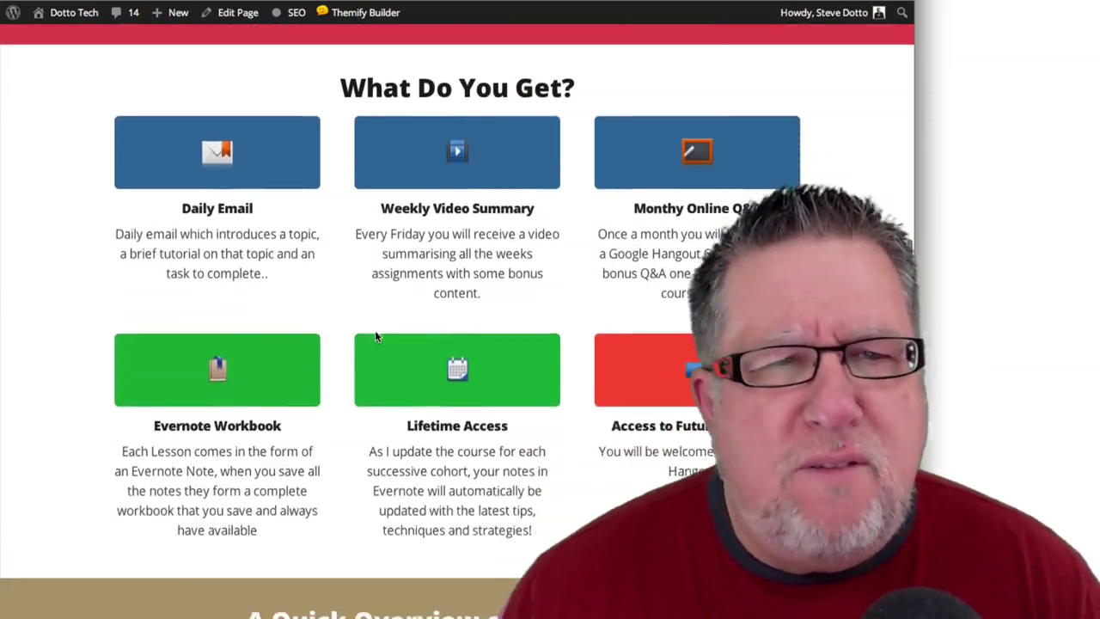
Look over the rest of the YouTube sales page, including its pricing and learning list, and return to its introduction
{"action": "scroll", "coordinate": [376, 336], "scroll_direction": "down", "scroll_amount": 13}
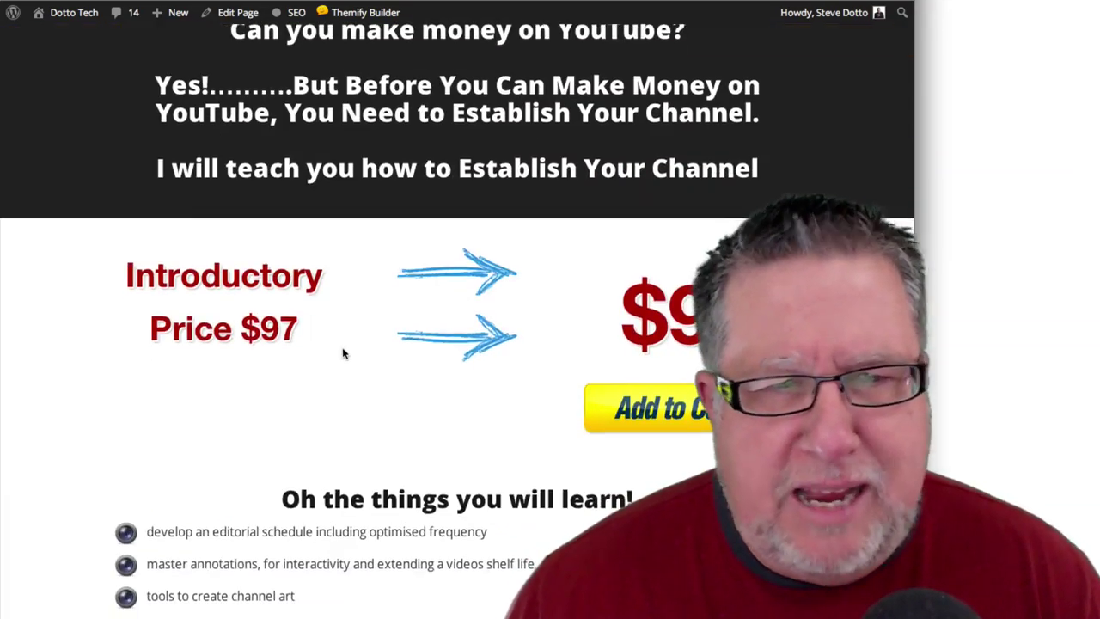
{"action": "scroll", "coordinate": [480, 406], "scroll_direction": "down", "scroll_amount": 2}
{"action": "scroll", "coordinate": [479, 406], "scroll_direction": "down", "scroll_amount": 5}
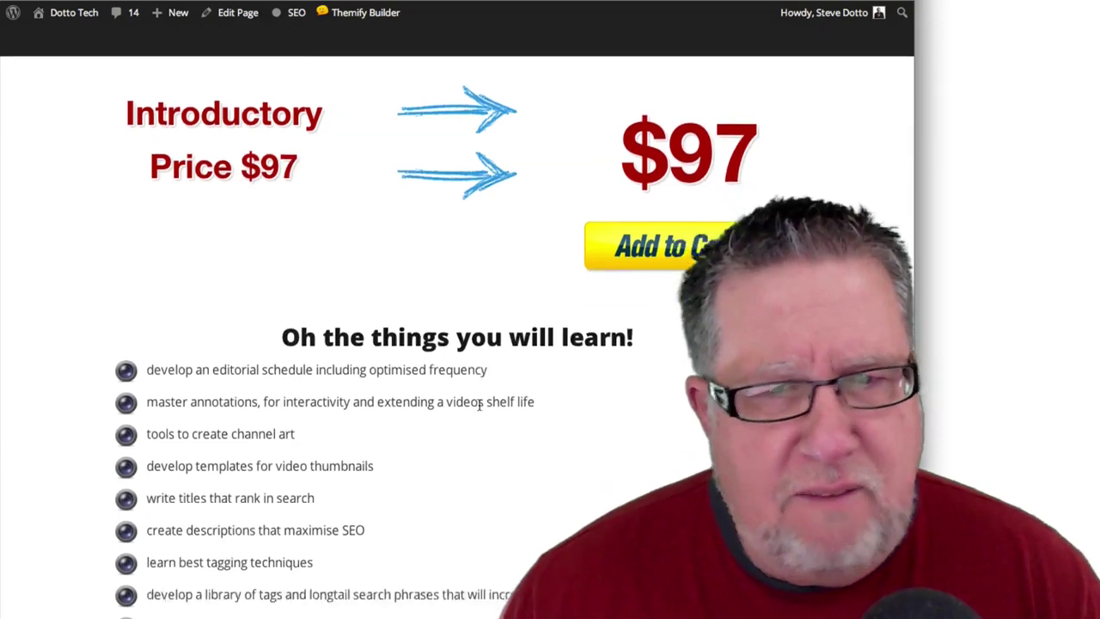
{"action": "scroll", "coordinate": [494, 405], "scroll_direction": "up", "scroll_amount": 2}
{"action": "scroll", "coordinate": [425, 421], "scroll_direction": "down", "scroll_amount": 15}
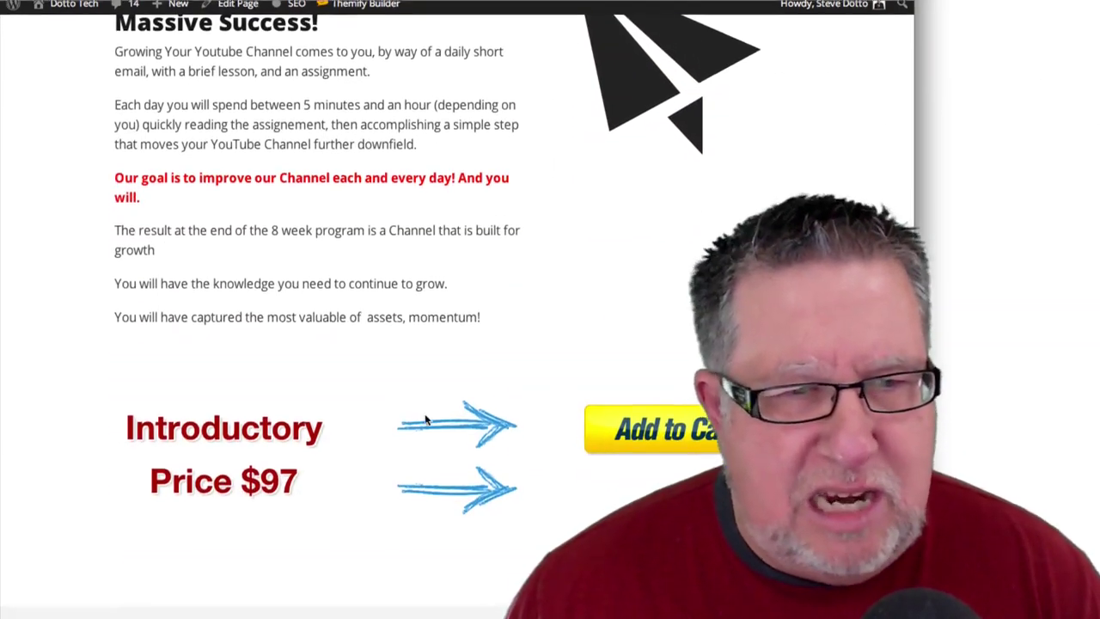
{"action": "scroll", "coordinate": [424, 419], "scroll_direction": "up", "scroll_amount": 20}
{"action": "scroll", "coordinate": [424, 417], "scroll_direction": "up", "scroll_amount": 20}
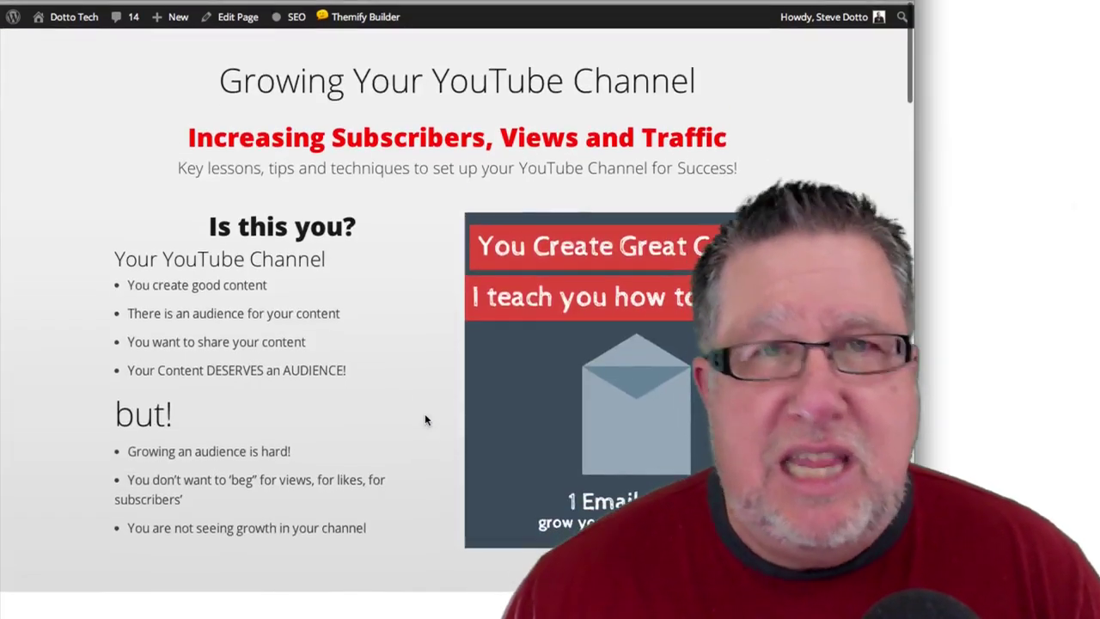
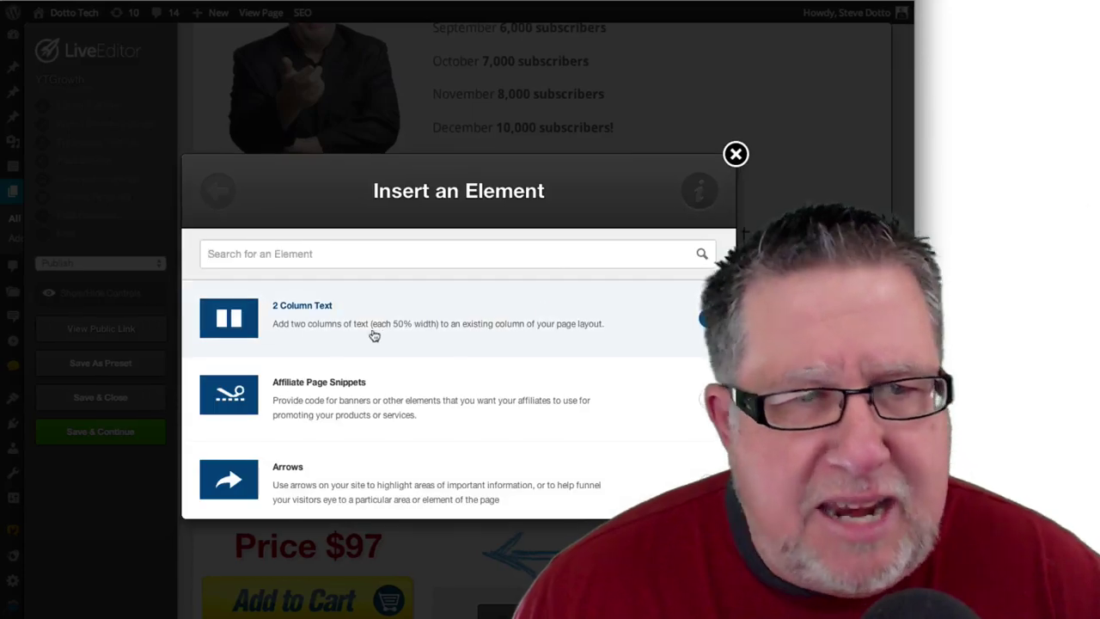
Switch to the LiveEditor and examine the elements available for insertion, from 2 Column Text through Feature Box and Headline to Images
{"action": "scroll", "coordinate": [305, 333], "scroll_direction": "down", "scroll_amount": 7}
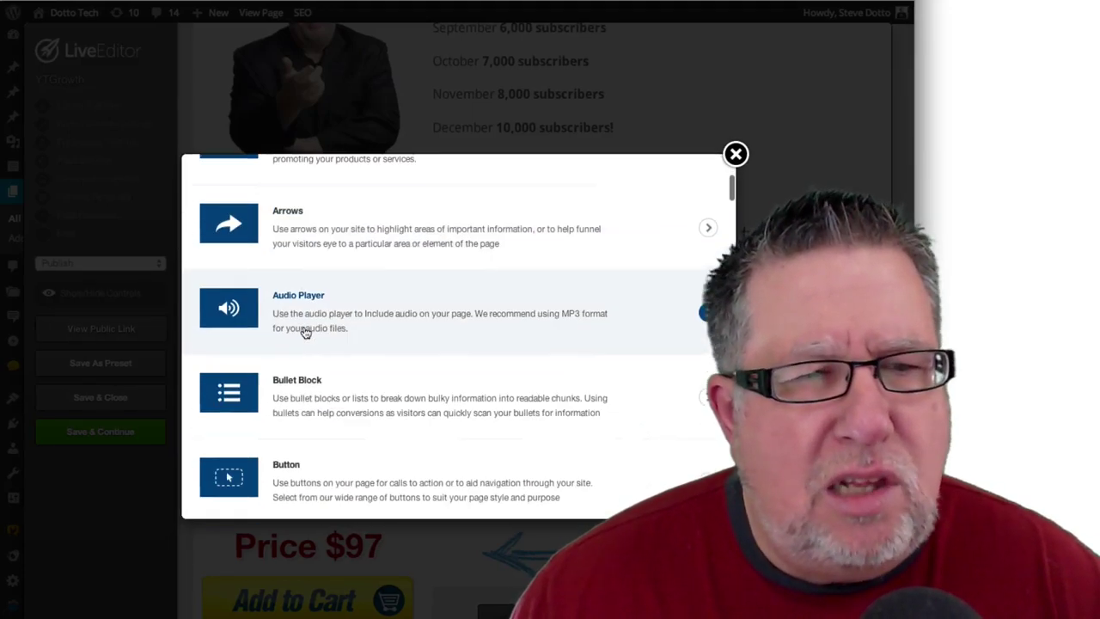
{"action": "scroll", "coordinate": [305, 332], "scroll_direction": "down", "scroll_amount": 2}
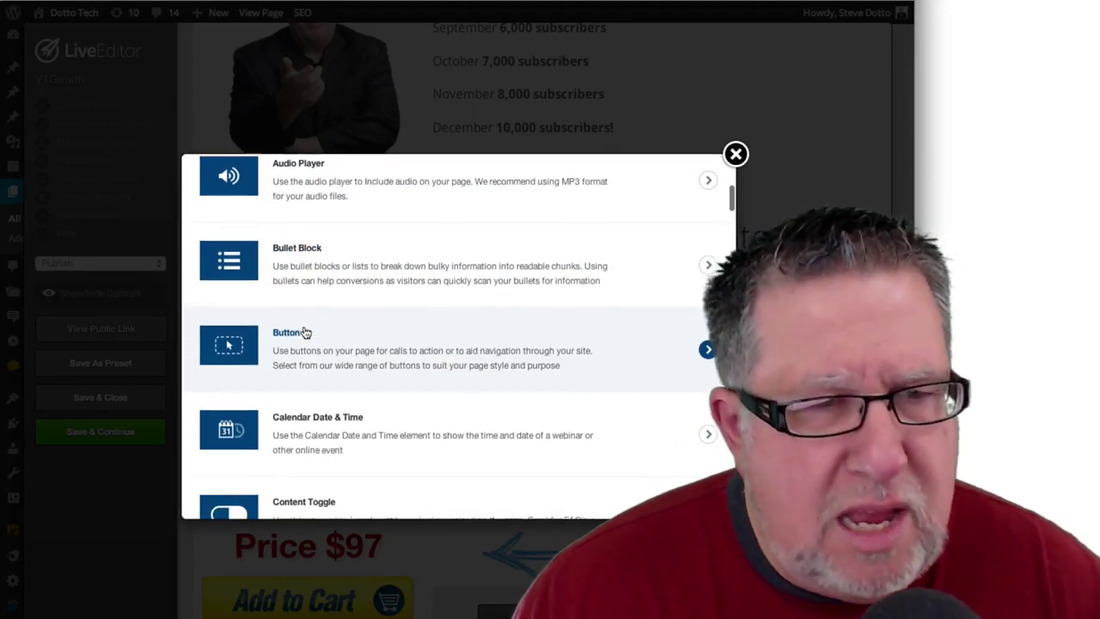
{"action": "scroll", "coordinate": [305, 332], "scroll_direction": "down", "scroll_amount": 7}
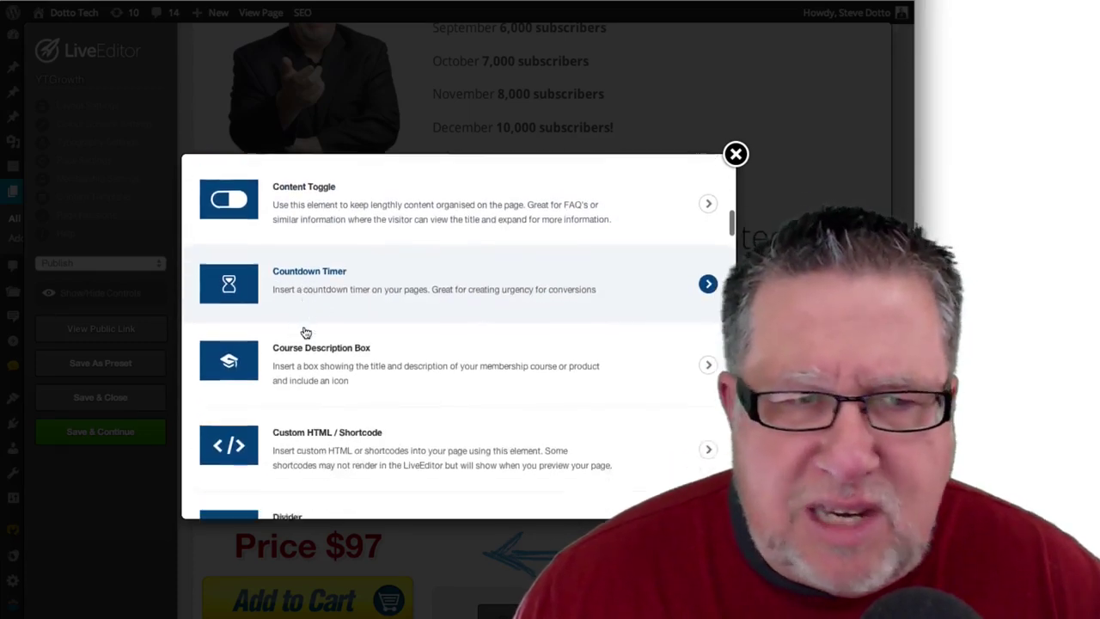
{"action": "scroll", "coordinate": [305, 332], "scroll_direction": "down", "scroll_amount": 8}
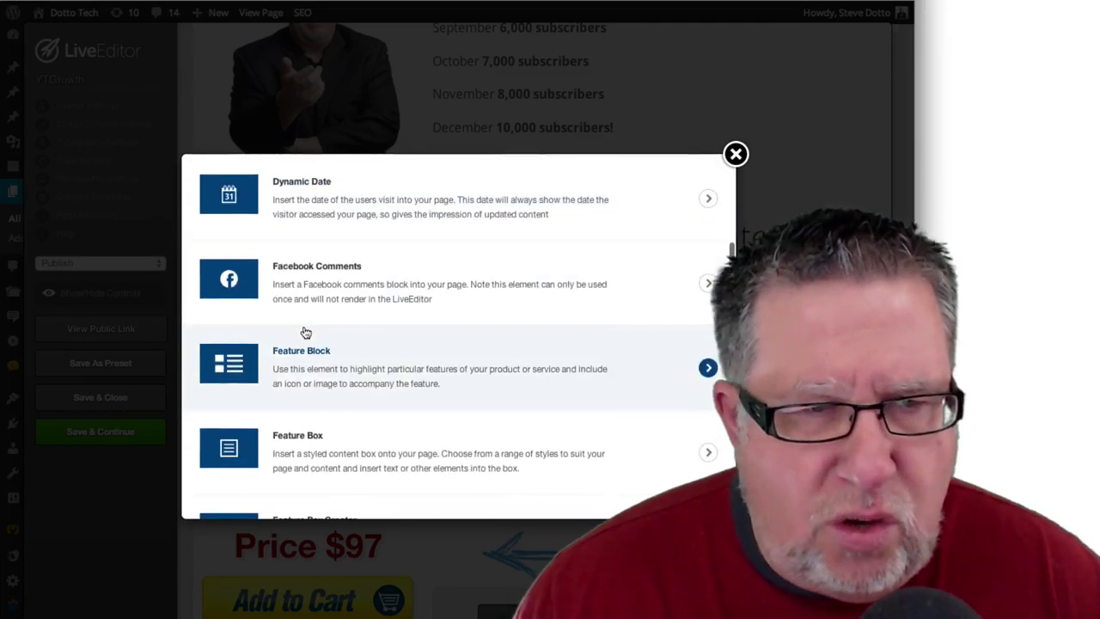
{"action": "scroll", "coordinate": [305, 332], "scroll_direction": "down", "scroll_amount": 4}
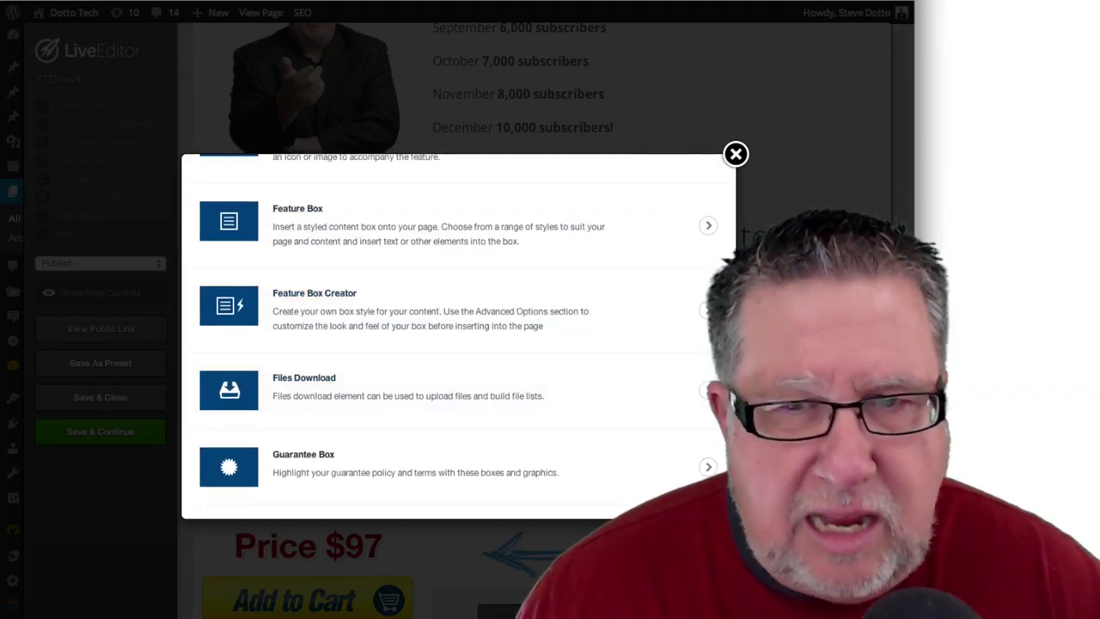
{"action": "scroll", "coordinate": [498, 393], "scroll_direction": "down", "scroll_amount": 7}
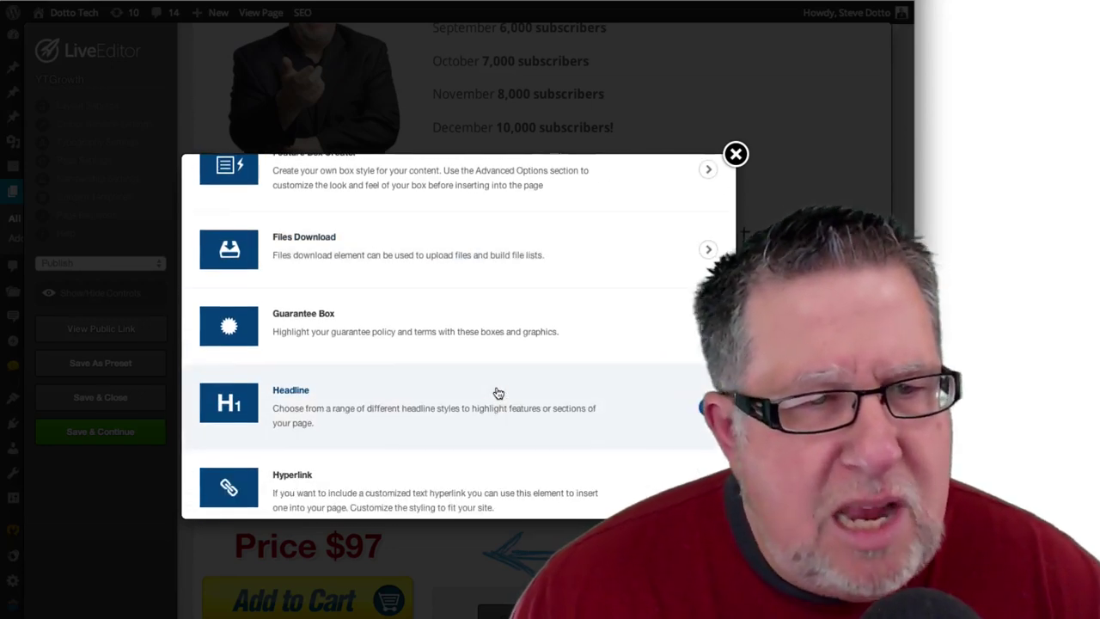
{"action": "scroll", "coordinate": [498, 393], "scroll_direction": "down", "scroll_amount": 1}
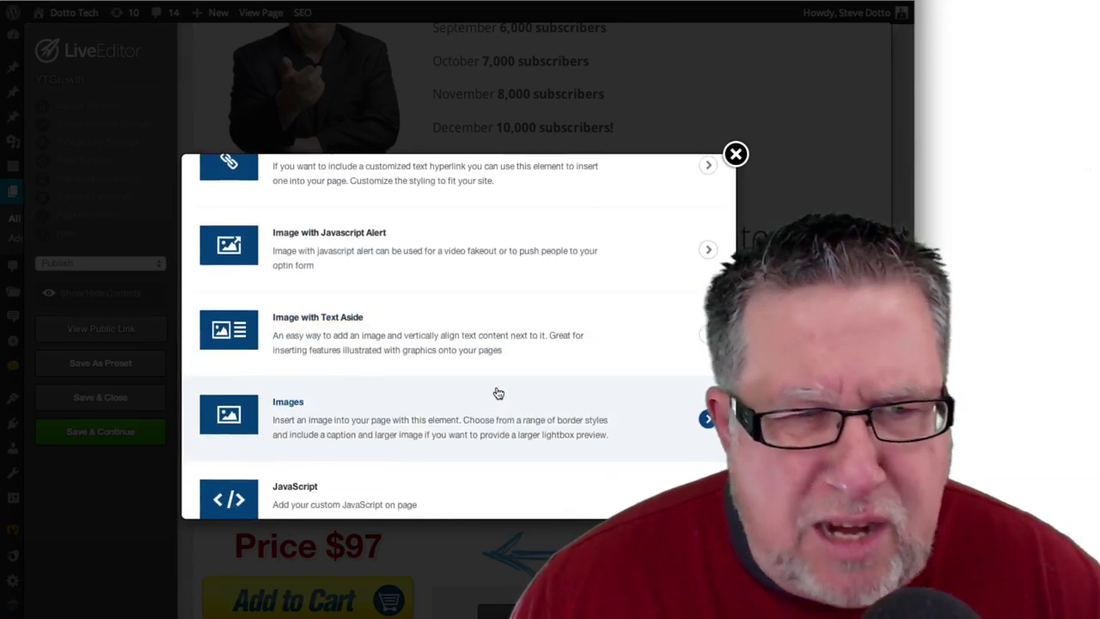
{"action": "scroll", "coordinate": [498, 392], "scroll_direction": "up", "scroll_amount": 5}
{"action": "scroll", "coordinate": [498, 393], "scroll_direction": "up", "scroll_amount": 10}
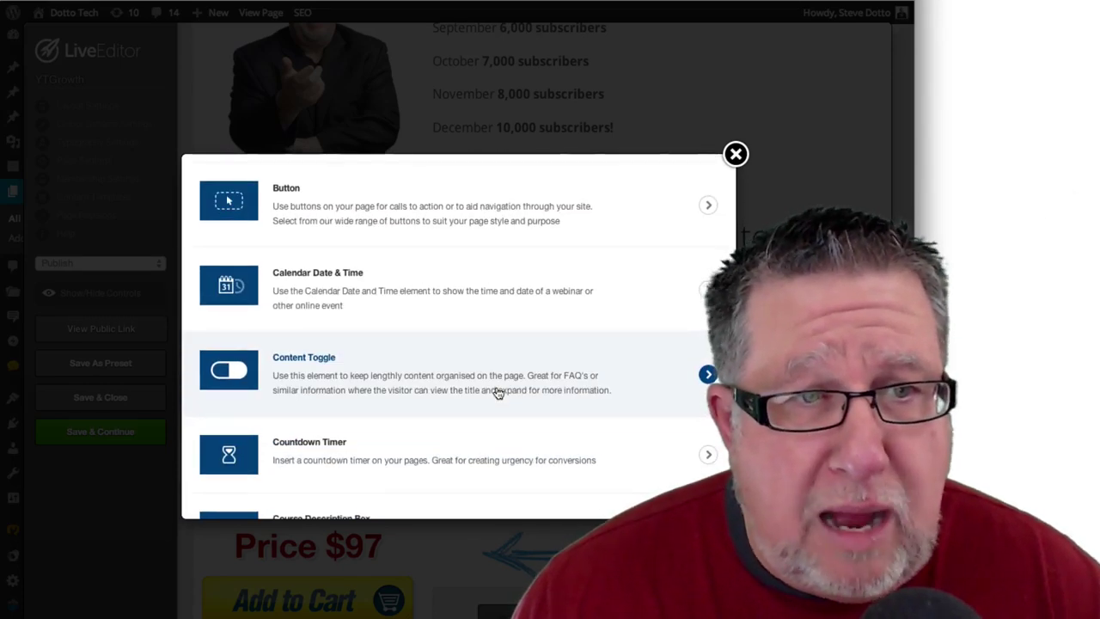
{"action": "scroll", "coordinate": [498, 393], "scroll_direction": "up", "scroll_amount": 3}
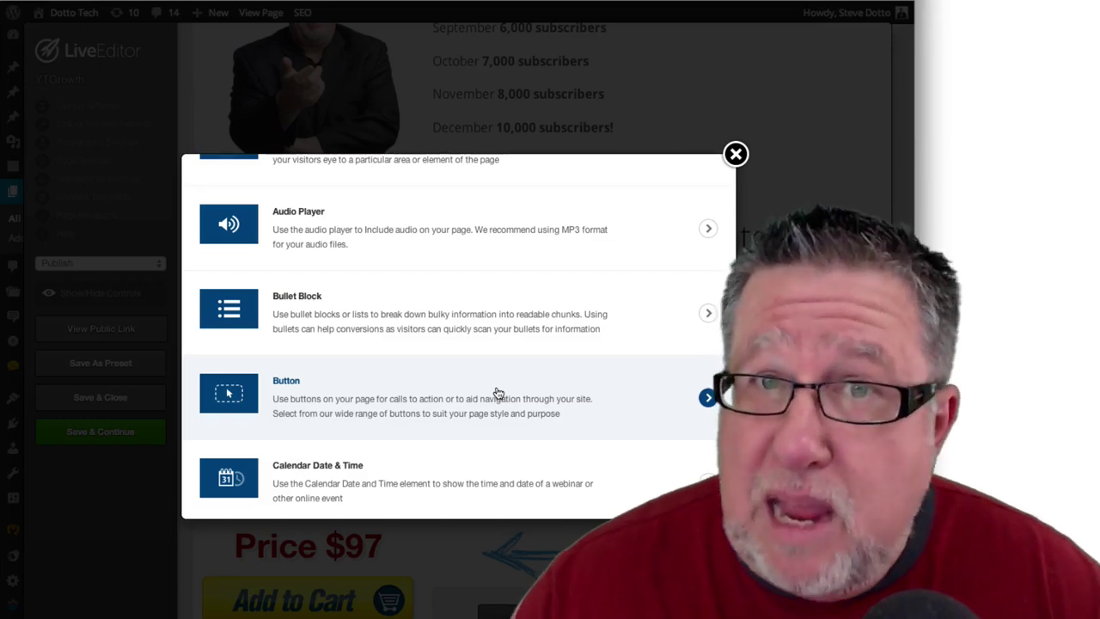
{"action": "scroll", "coordinate": [490, 381], "scroll_direction": "up", "scroll_amount": 5}
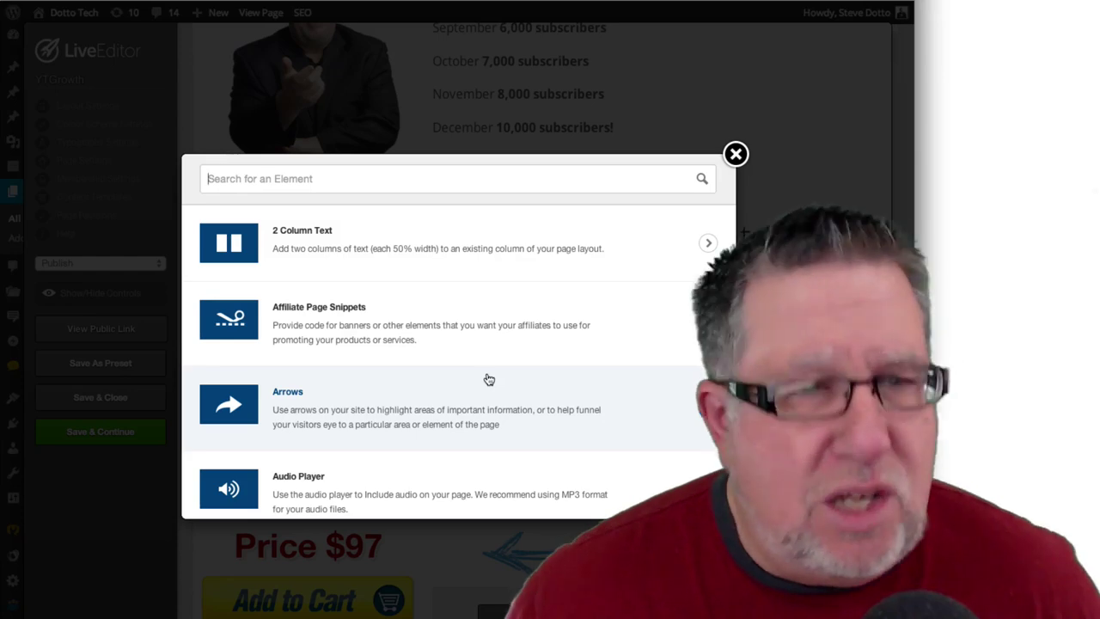
Look through the first insertable elements again, and search the element list for "mem"
{"action": "scroll", "coordinate": [488, 379], "scroll_direction": "down", "scroll_amount": 5}
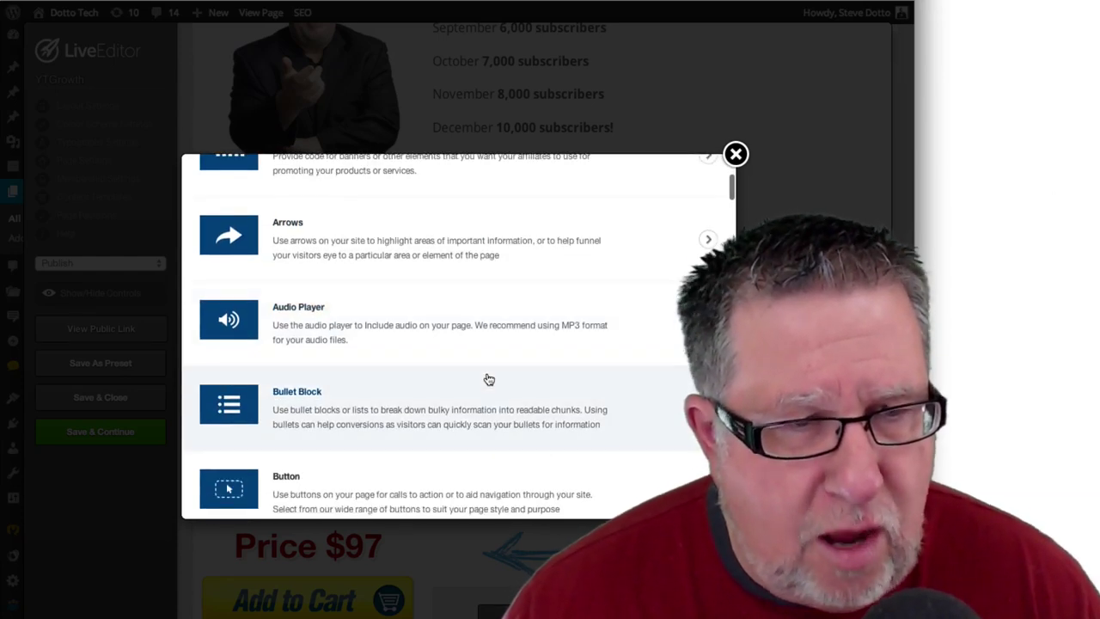
{"action": "scroll", "coordinate": [488, 379], "scroll_direction": "down", "scroll_amount": 3}
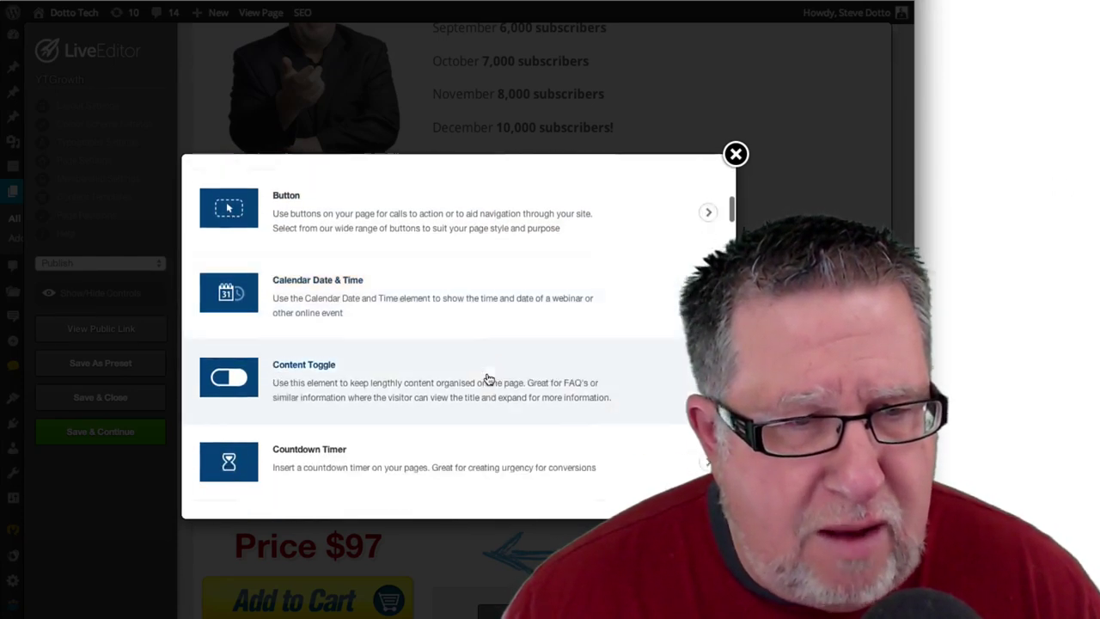
{"action": "scroll", "coordinate": [488, 380], "scroll_direction": "down", "scroll_amount": 4}
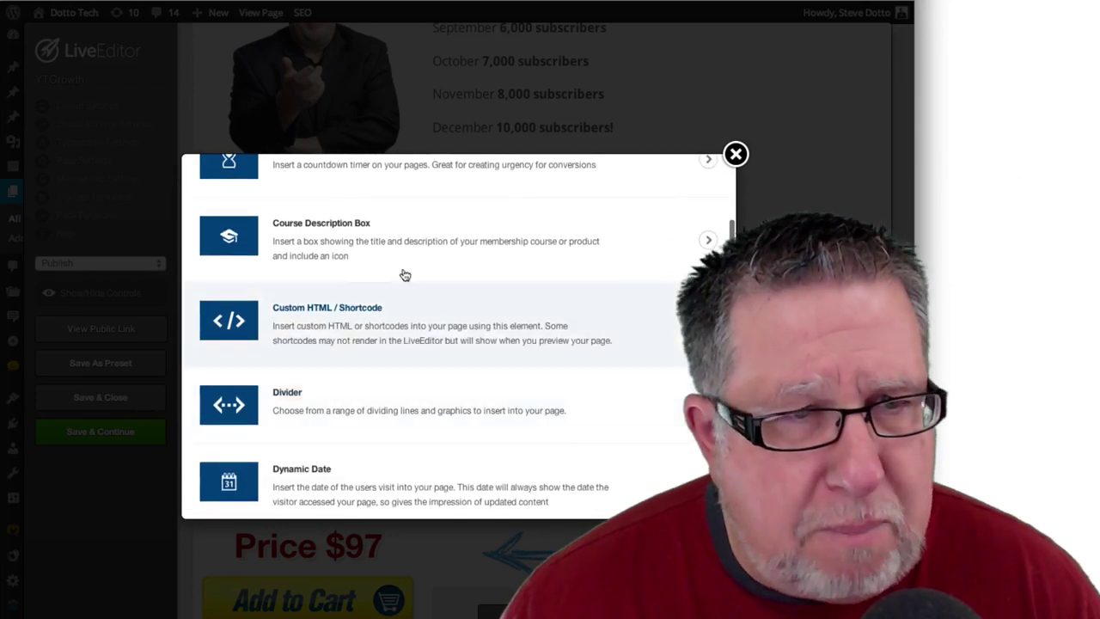
{"action": "scroll", "coordinate": [397, 301], "scroll_direction": "up", "scroll_amount": 3}
{"action": "scroll", "coordinate": [393, 322], "scroll_direction": "up", "scroll_amount": 5}
{"action": "left_click", "coordinate": [319, 250]}
{"action": "type", "text": "mem"}
Search the elements for "opt" and choose an Optin Box in the style with name and email fields and an orange Get Instant Access! button
{"action": "left_click_drag", "start_coordinate": [319, 250], "coordinate": [132, 257]}
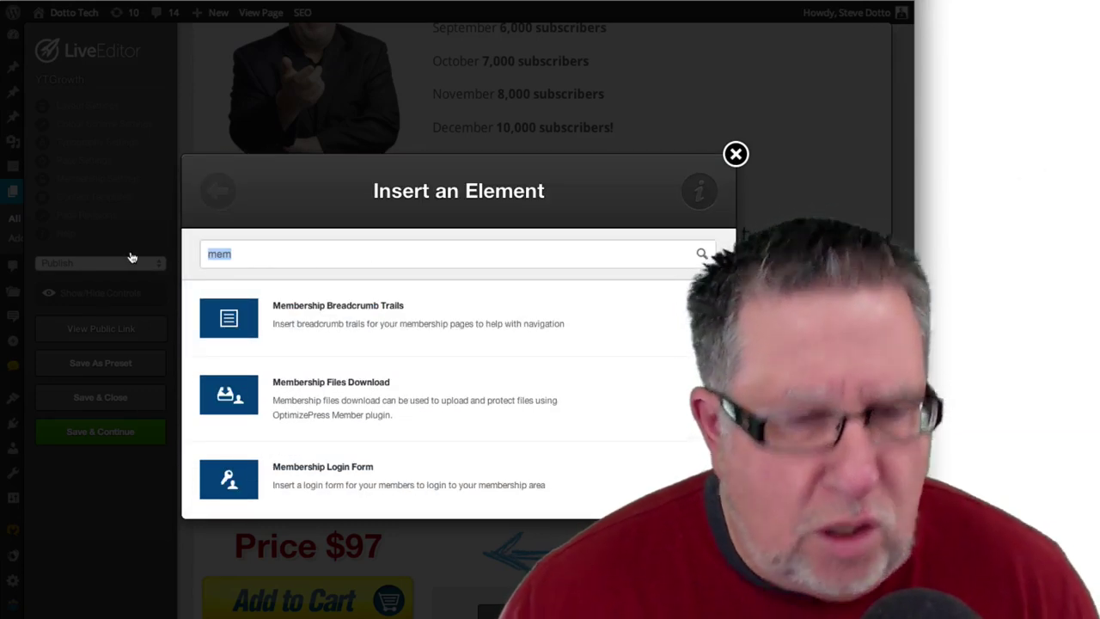
{"action": "type", "text": "opt"}
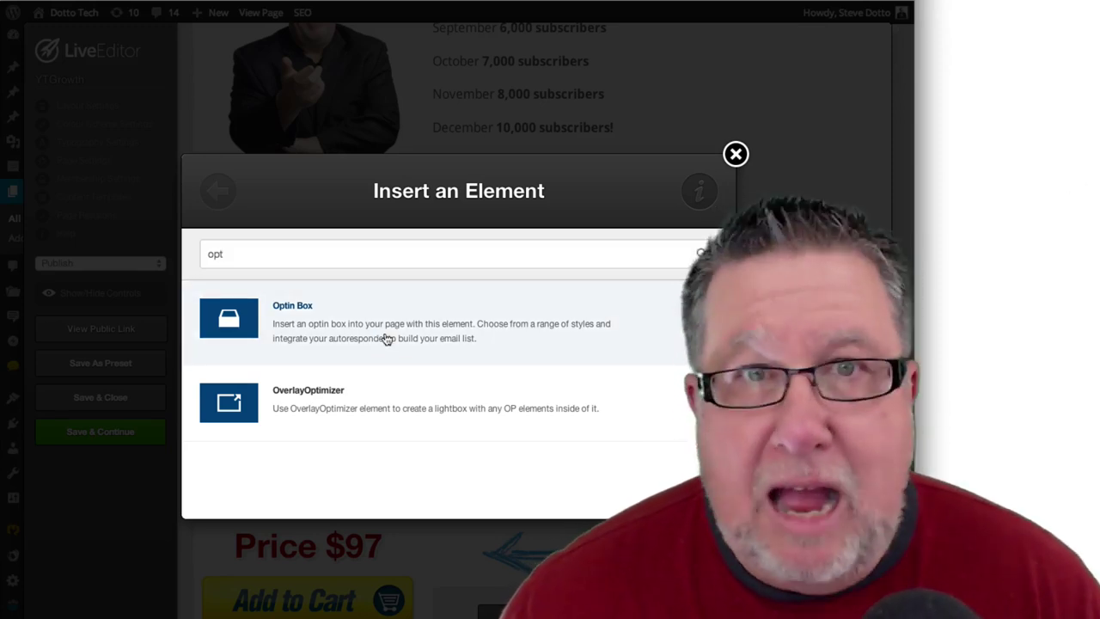
{"action": "left_click", "coordinate": [386, 340]}
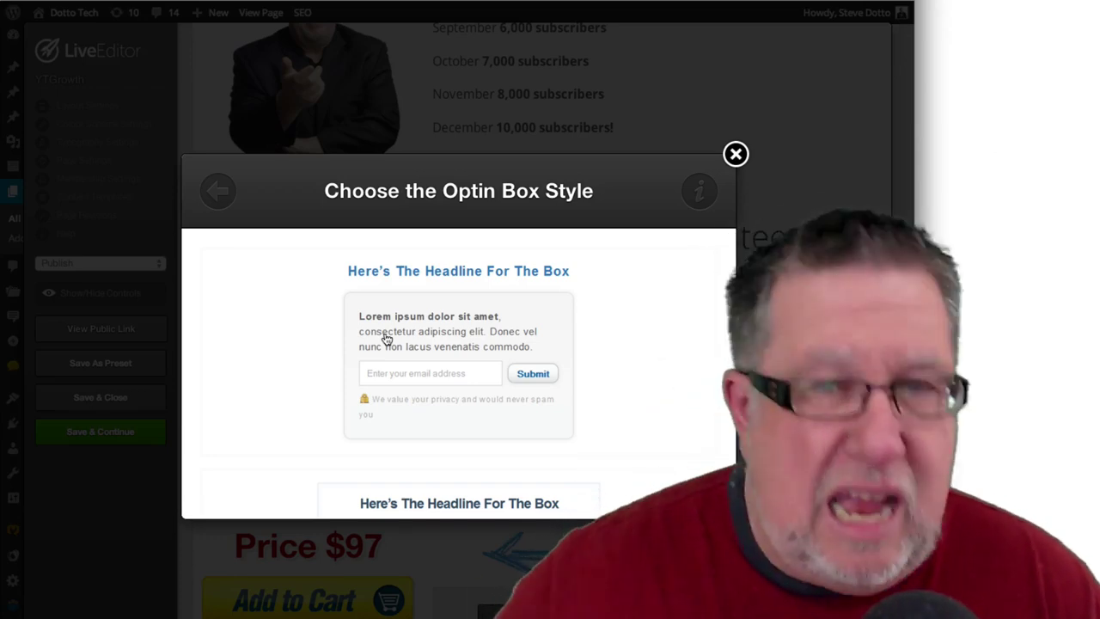
{"action": "scroll", "coordinate": [432, 345], "scroll_direction": "down", "scroll_amount": 5}
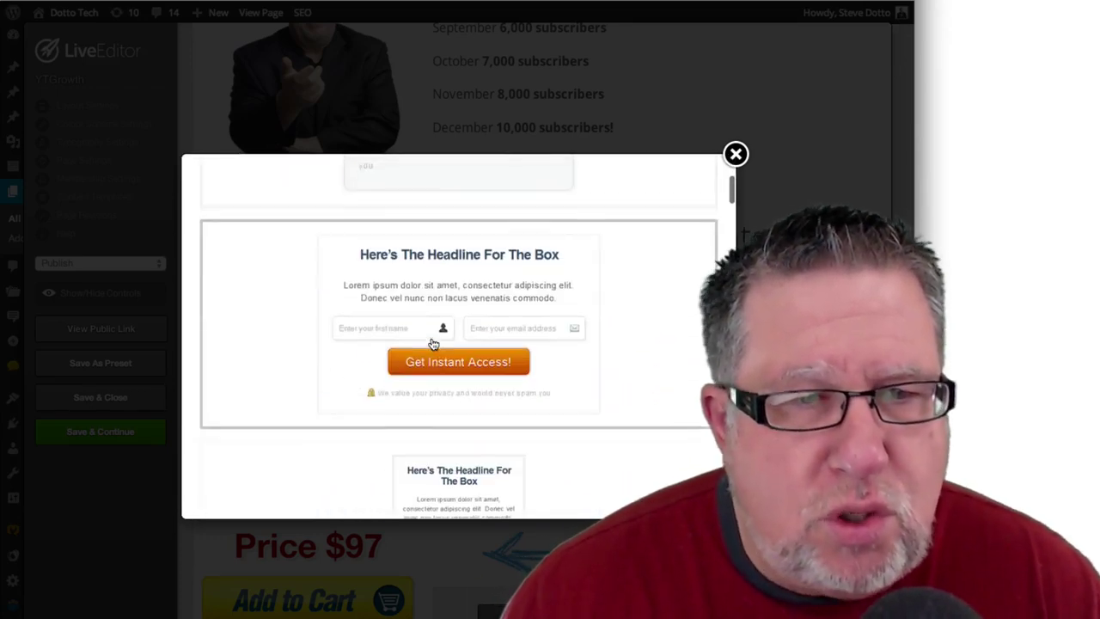
{"action": "left_click", "coordinate": [491, 290]}
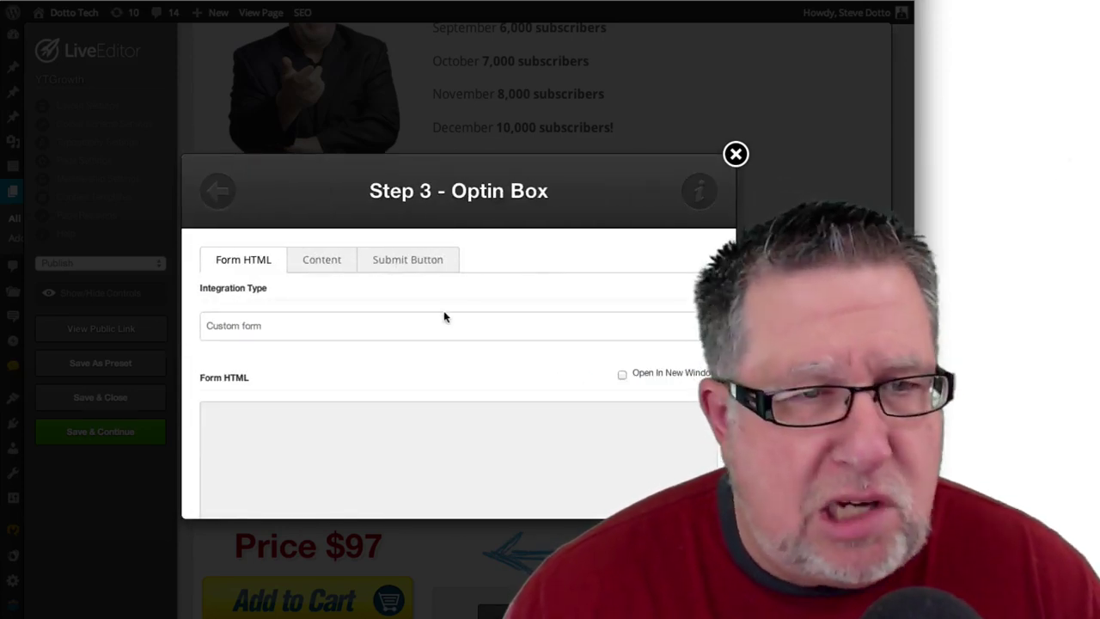
Set the optin box's integration type to AWeber and its provider list to mastercaster
{"action": "left_click", "coordinate": [298, 332]}
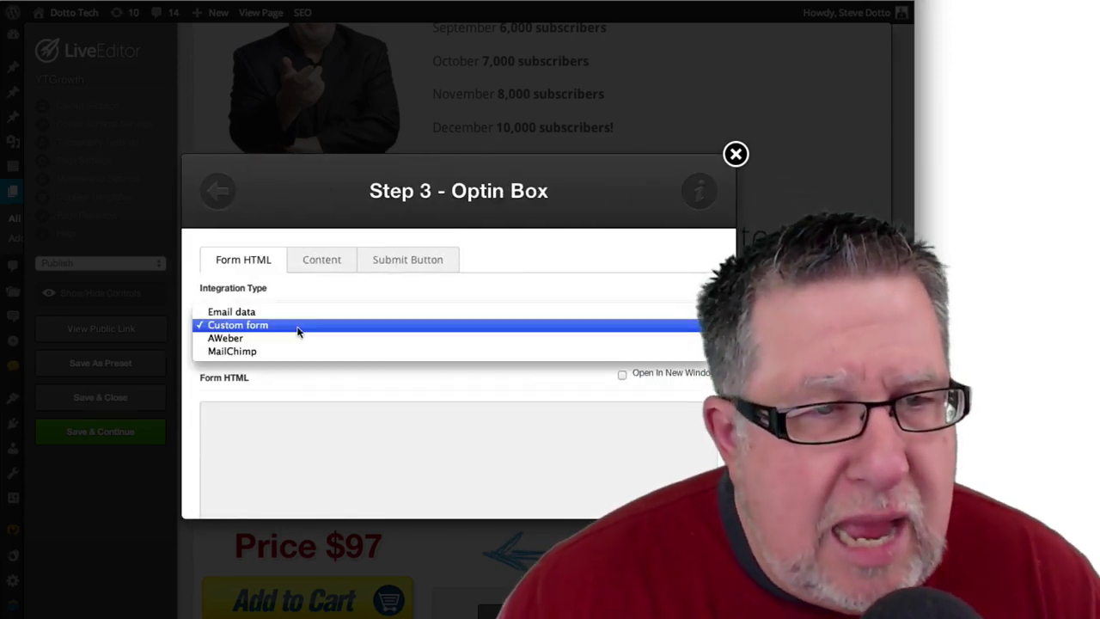
{"action": "left_click", "coordinate": [237, 327]}
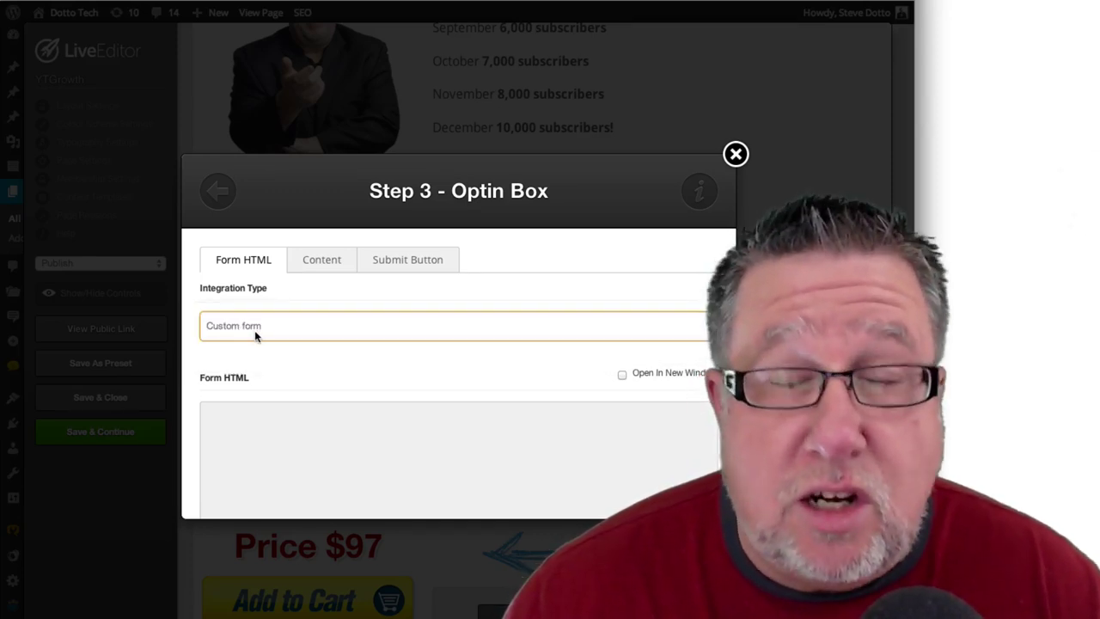
{"action": "left_click", "coordinate": [255, 331]}
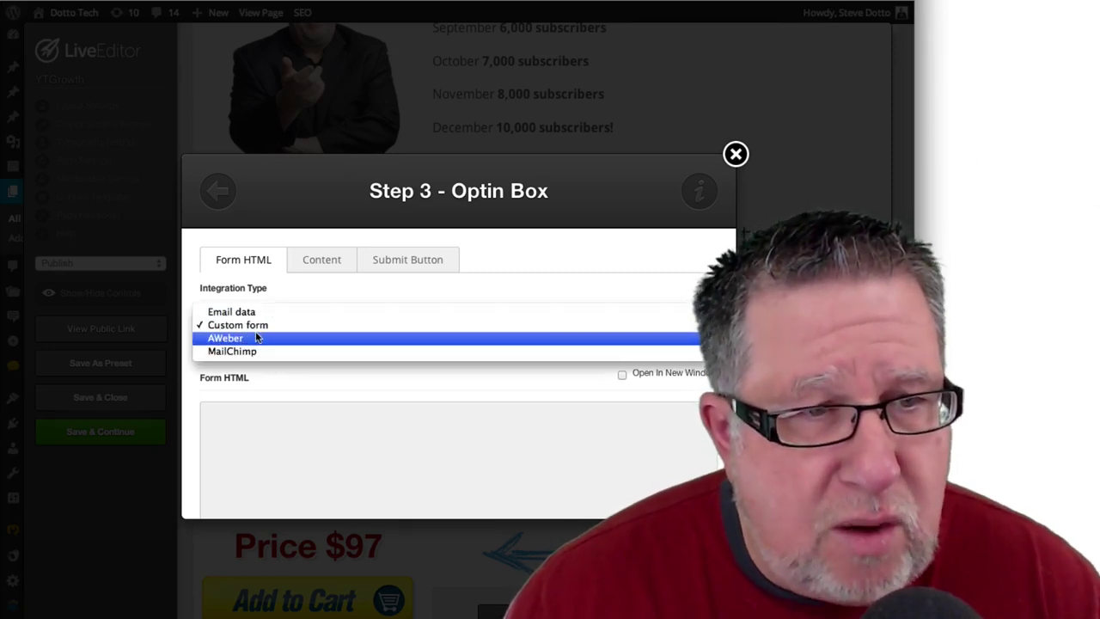
{"action": "left_click", "coordinate": [256, 337]}
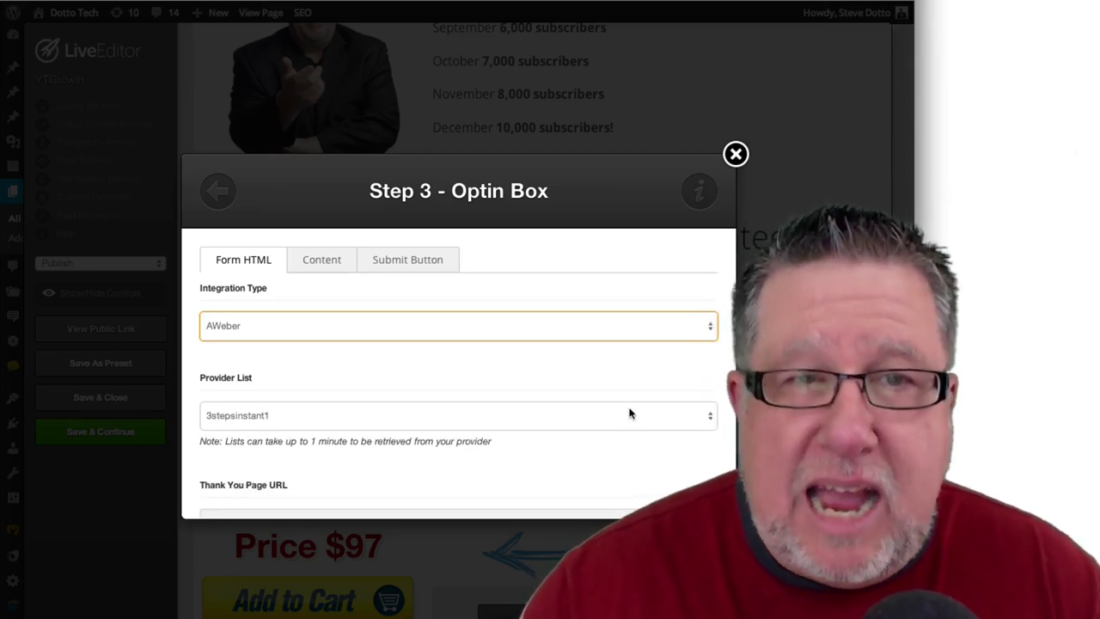
{"action": "left_click", "coordinate": [629, 413]}
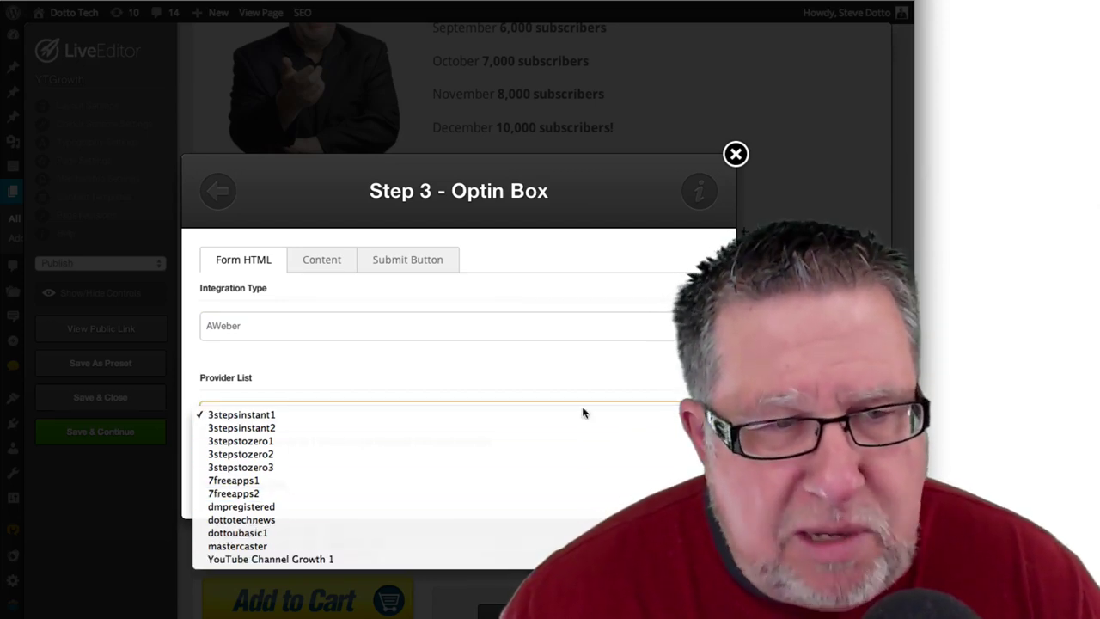
{"action": "left_click", "coordinate": [548, 547]}
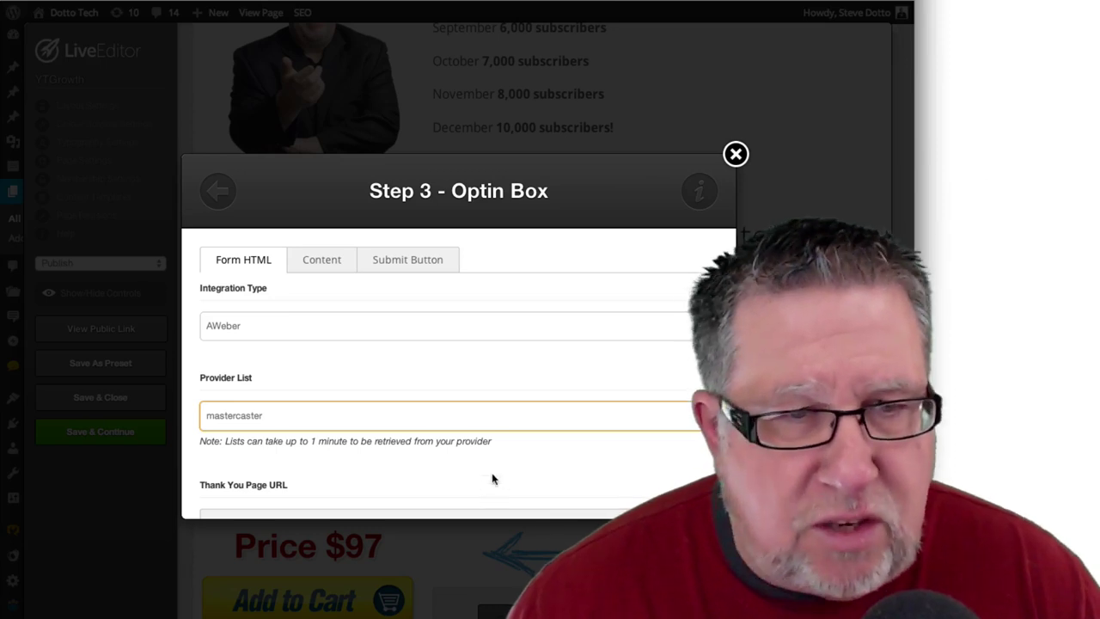
Replace the optin box's header text with "Something Interesting"
{"action": "left_click", "coordinate": [321, 257]}
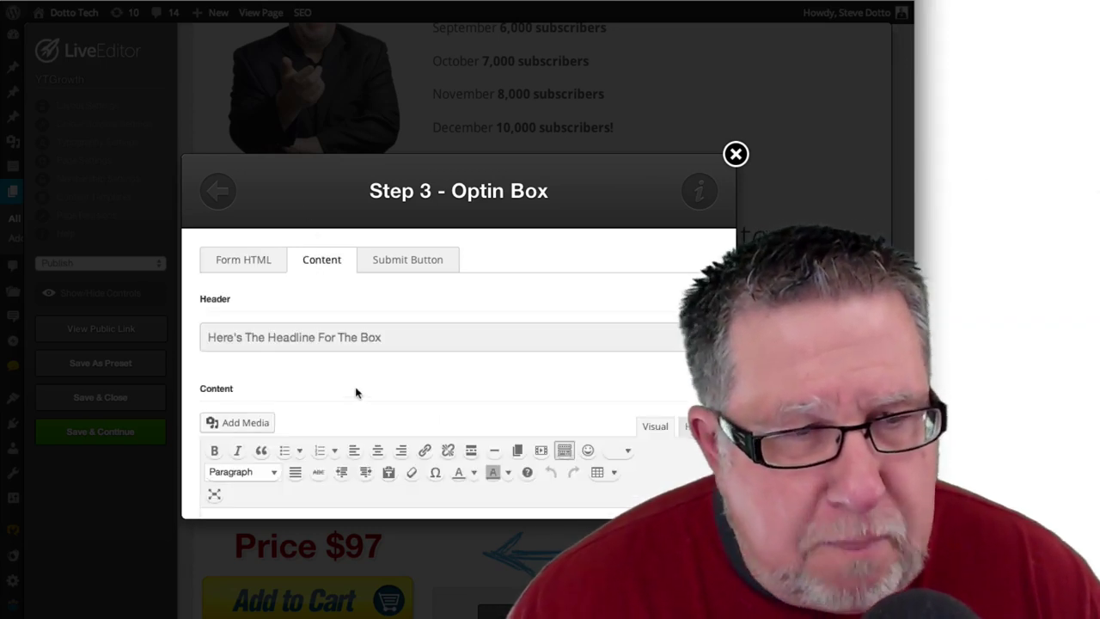
{"action": "left_click_drag", "start_coordinate": [385, 338], "coordinate": [196, 335]}
{"action": "type", "text": "Someth"}
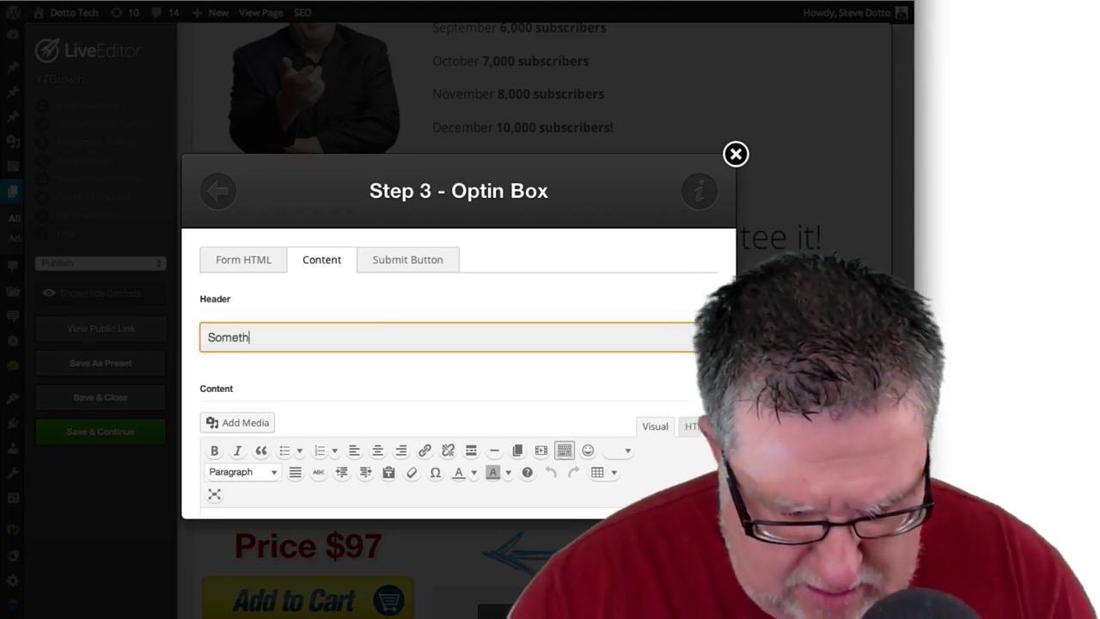
{"action": "type", "text": "ing Interesting"}
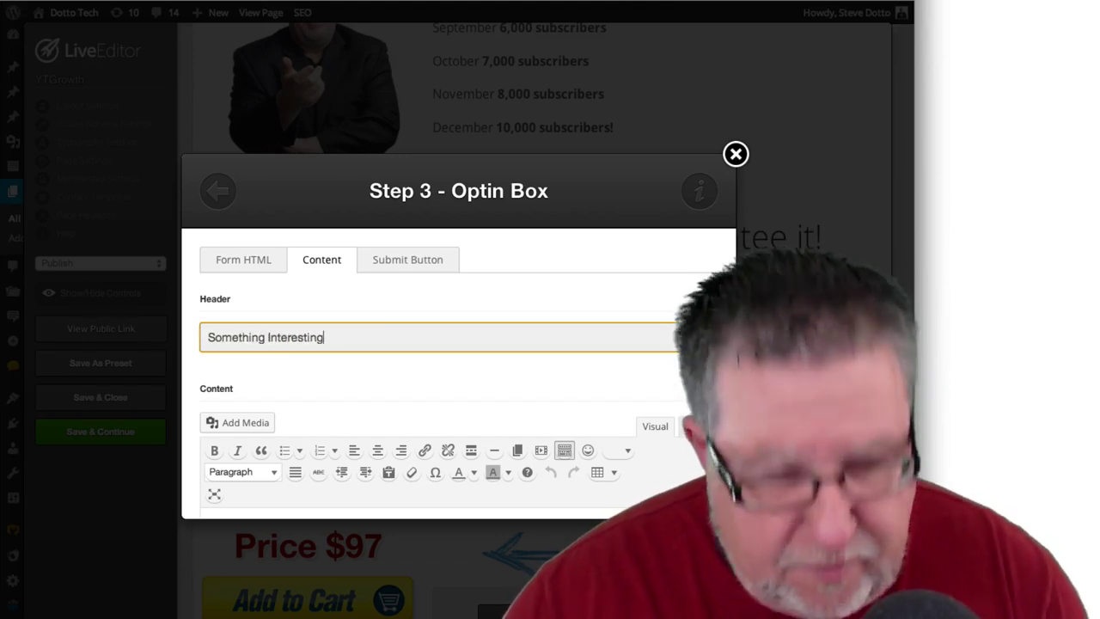
Review the optin box's content text, privacy notice and name default value, and check its submit button style and text
{"action": "scroll", "coordinate": [295, 322], "scroll_direction": "down", "scroll_amount": 3}
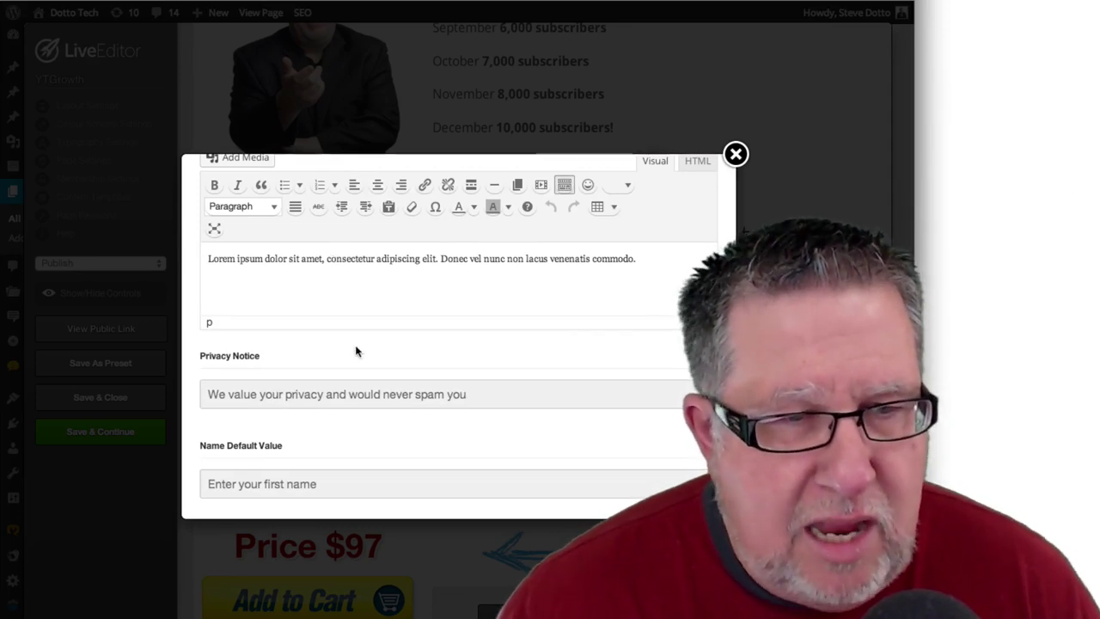
{"action": "scroll", "coordinate": [653, 248], "scroll_direction": "up", "scroll_amount": 3}
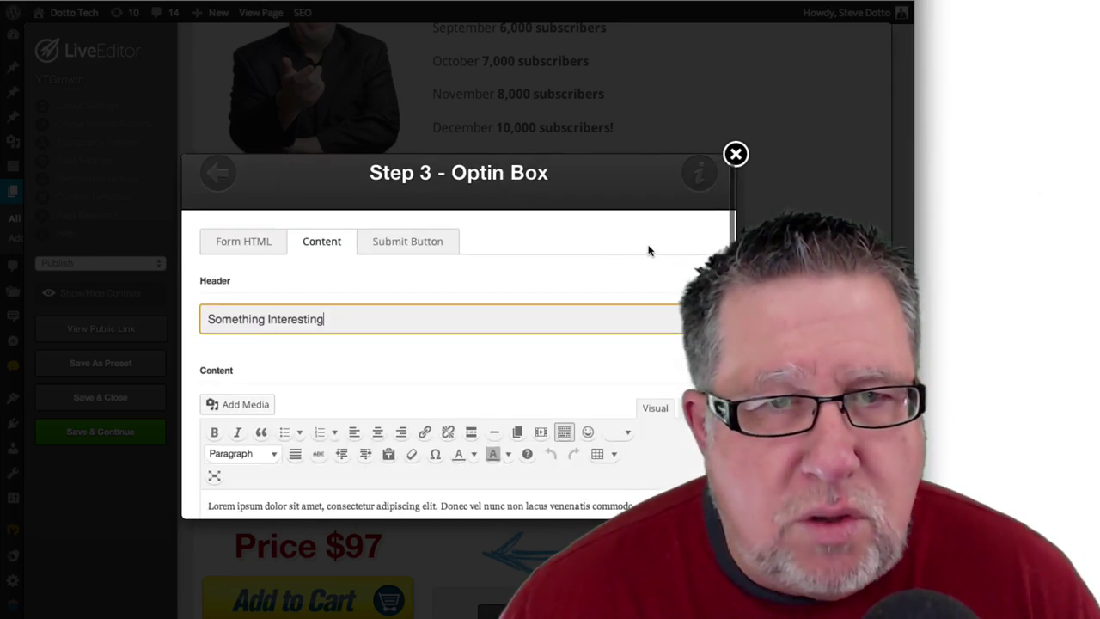
{"action": "left_click", "coordinate": [407, 243]}
{"action": "scroll", "coordinate": [533, 434], "scroll_direction": "down", "scroll_amount": 2}
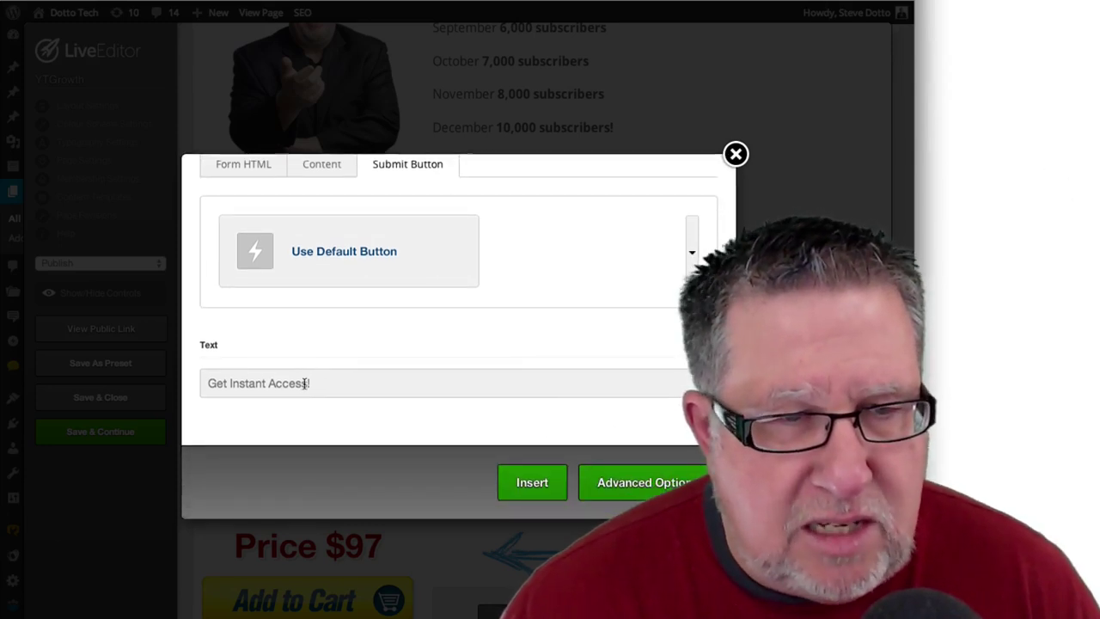
Change the optin box's submit button text to "Sign Up NOOOOOOW!" and insert the box into the sales page
{"action": "left_click_drag", "start_coordinate": [308, 384], "coordinate": [136, 377]}
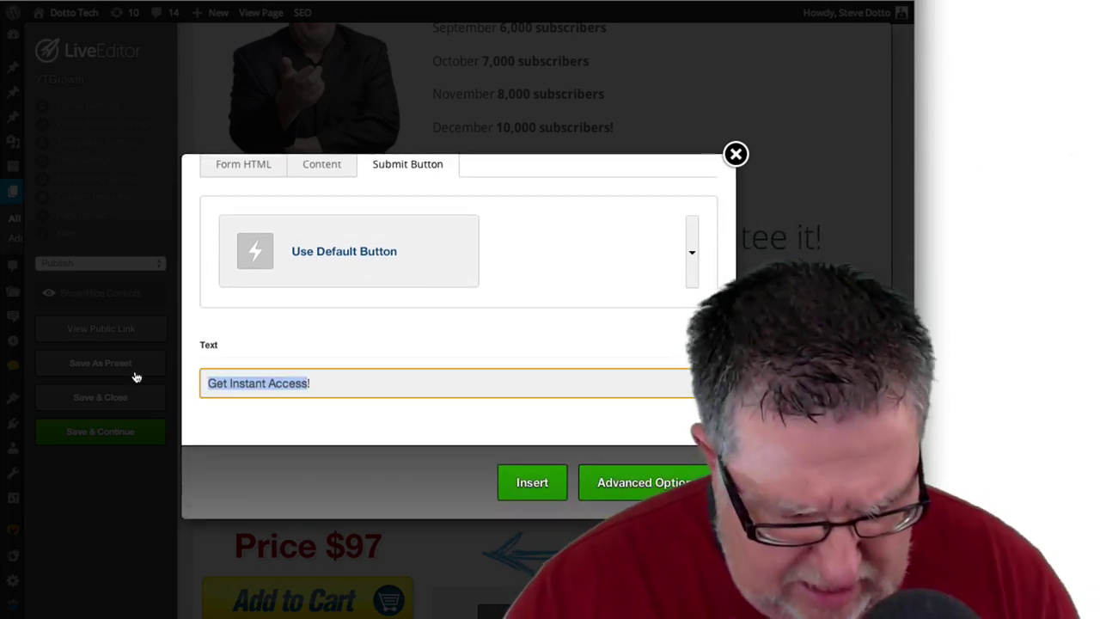
{"action": "type", "text": "Sign Up "}
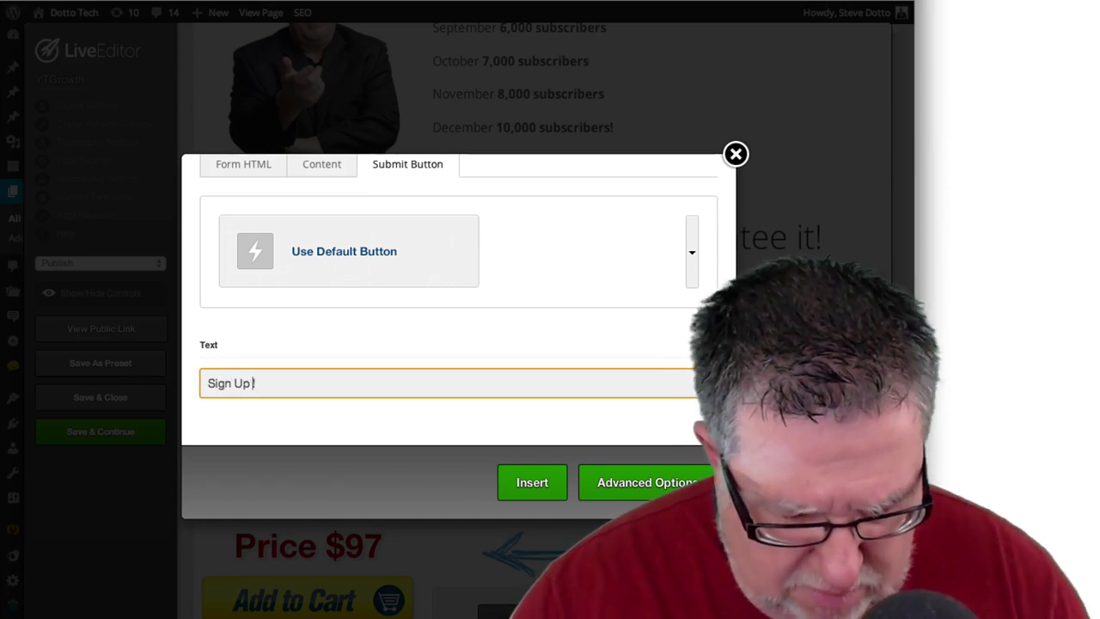
{"action": "type", "text": "NOOOOOOW"}
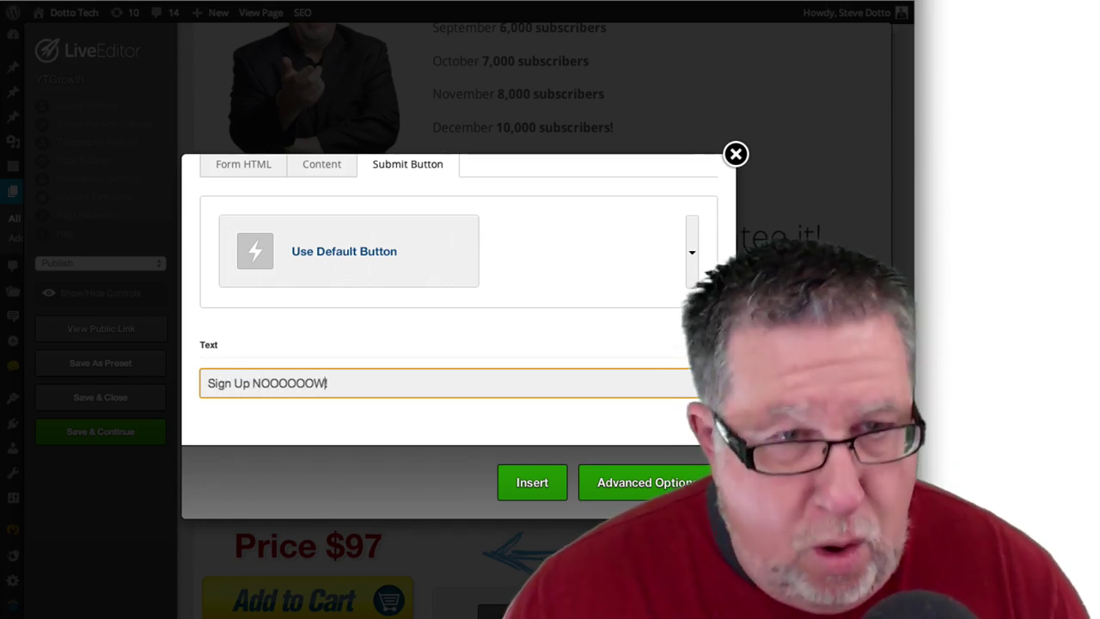
{"action": "type", "text": "!"}
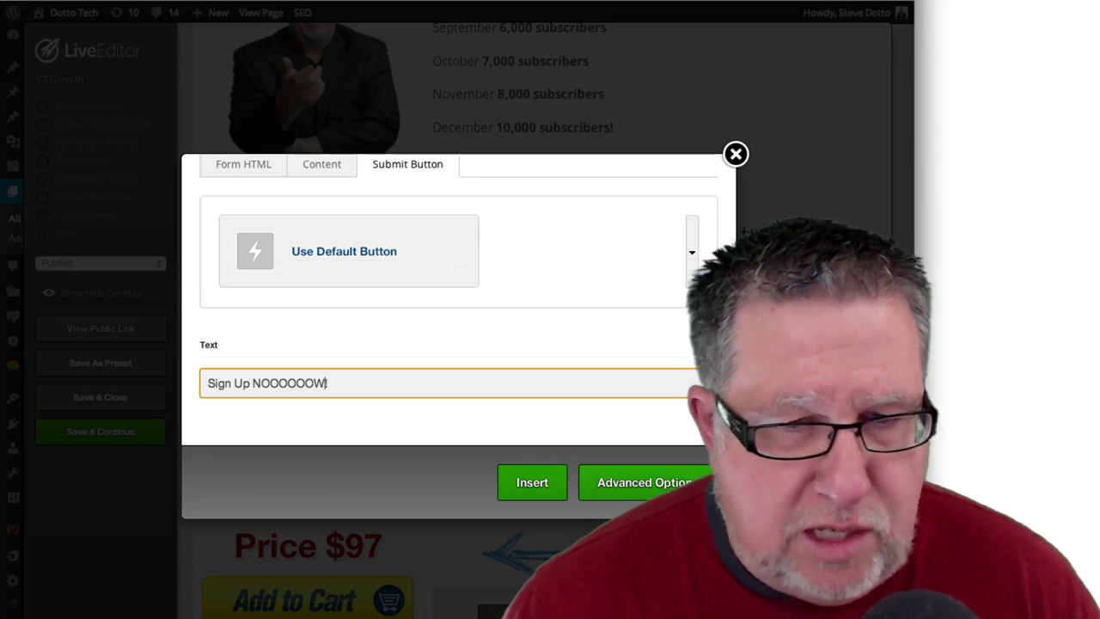
{"action": "left_click", "coordinate": [508, 488]}
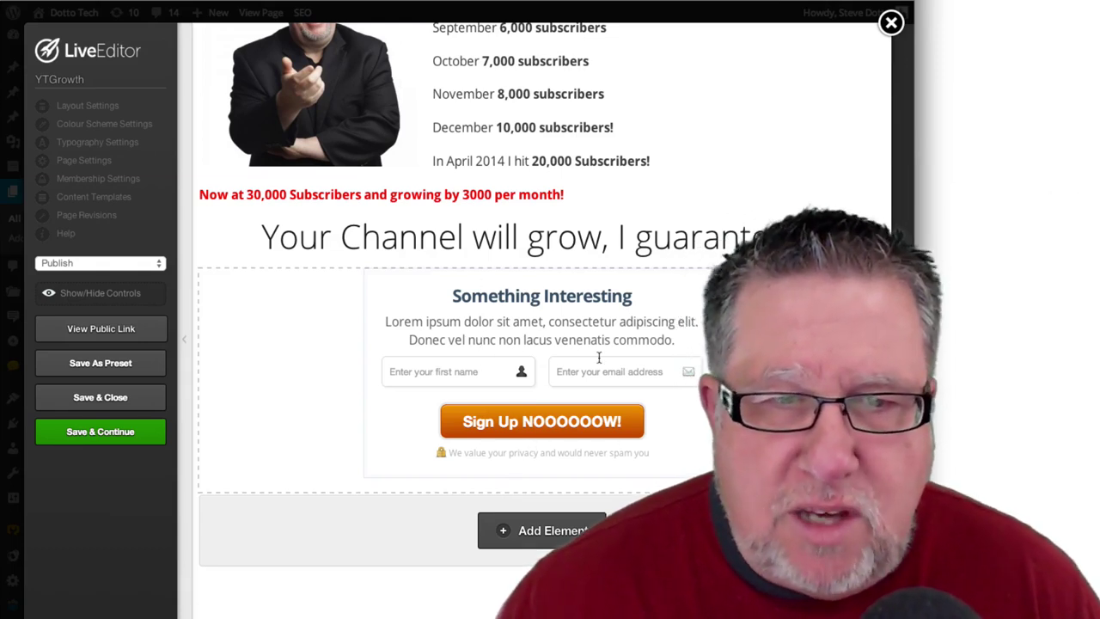
Leave the LiveEditor without saving the sales page and start a new WordPress post
{"action": "scroll", "coordinate": [599, 357], "scroll_direction": "up", "scroll_amount": 1}
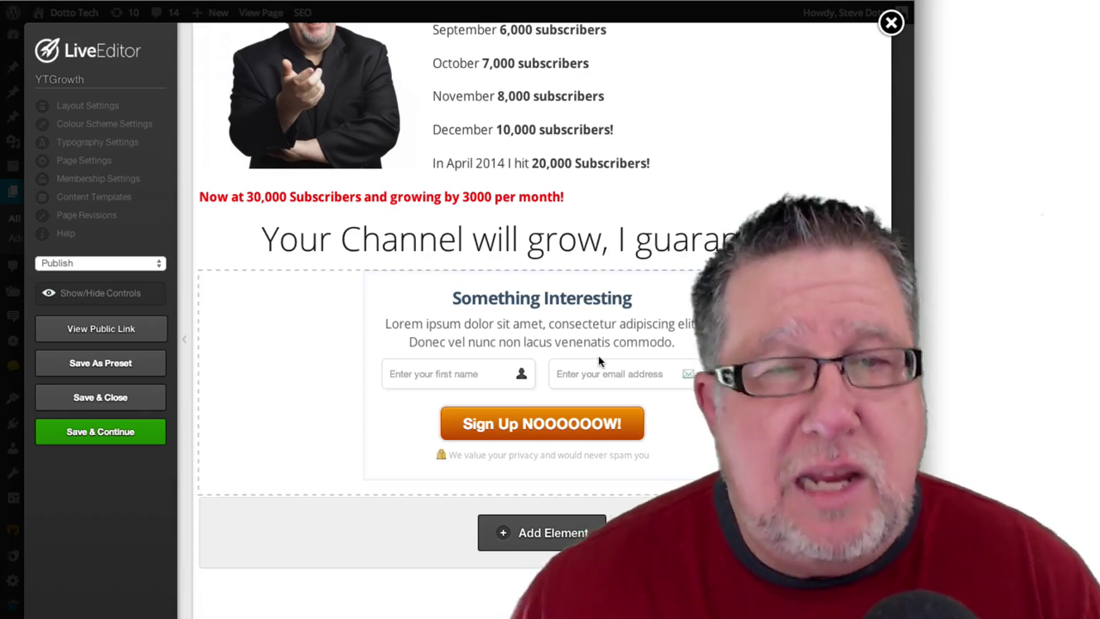
{"action": "scroll", "coordinate": [349, 169], "scroll_direction": "up", "scroll_amount": 10}
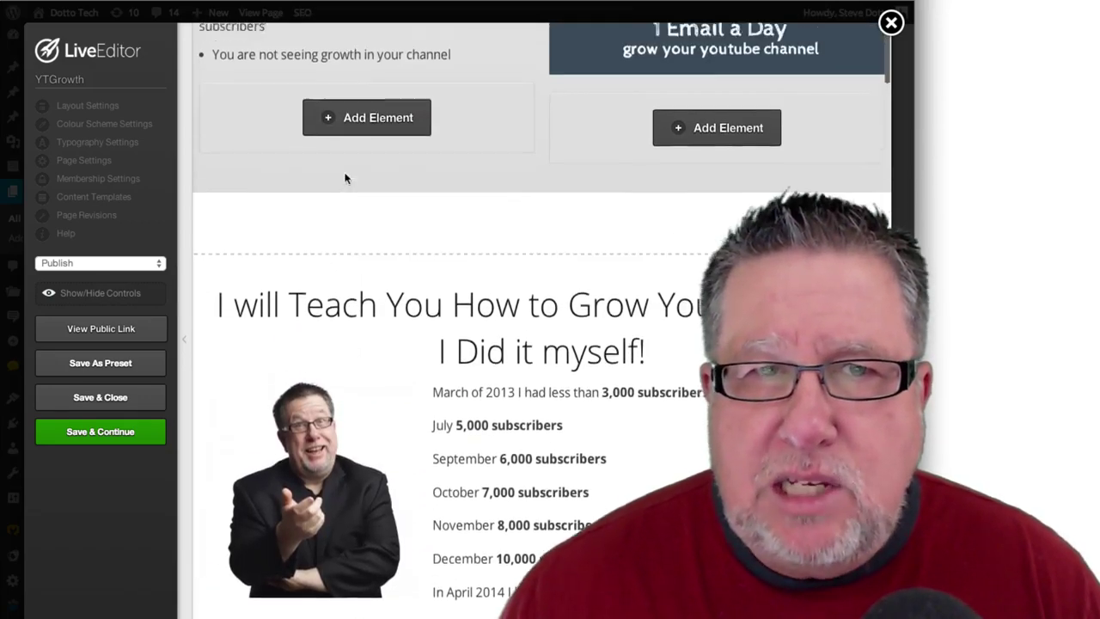
{"action": "scroll", "coordinate": [344, 174], "scroll_direction": "up", "scroll_amount": 2}
{"action": "scroll", "coordinate": [345, 177], "scroll_direction": "down", "scroll_amount": 10}
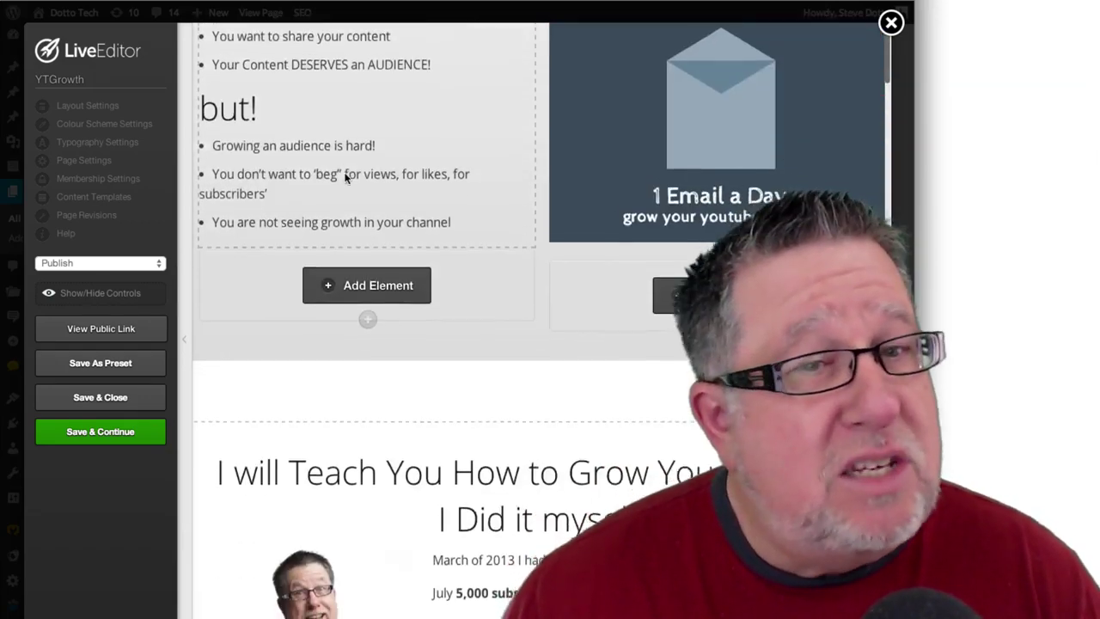
{"action": "scroll", "coordinate": [345, 178], "scroll_direction": "up", "scroll_amount": 6}
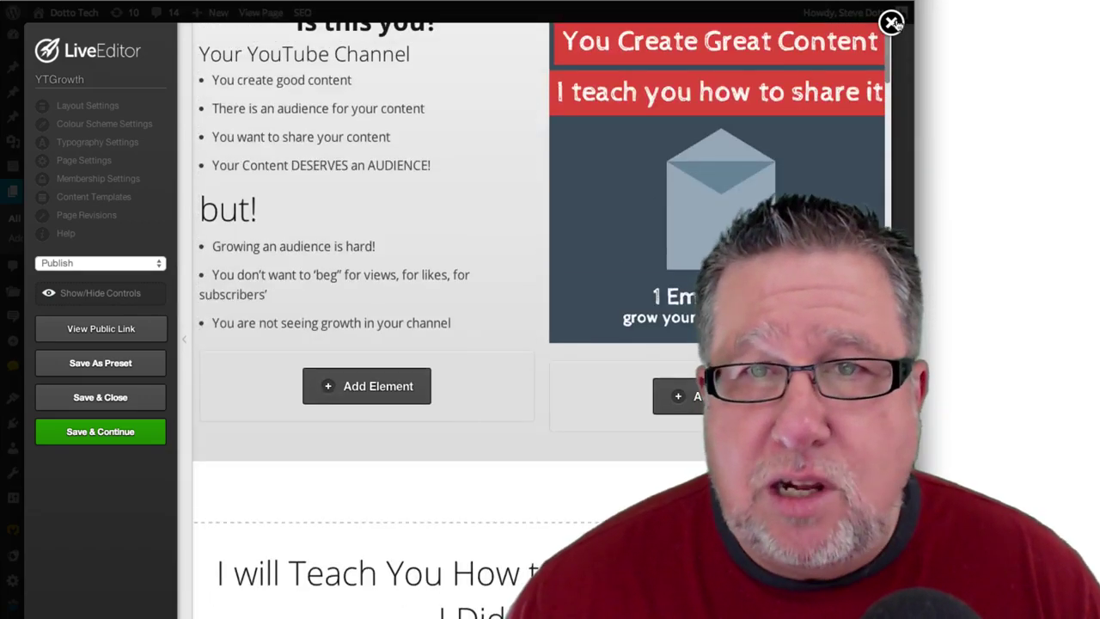
{"action": "left_click", "coordinate": [892, 22]}
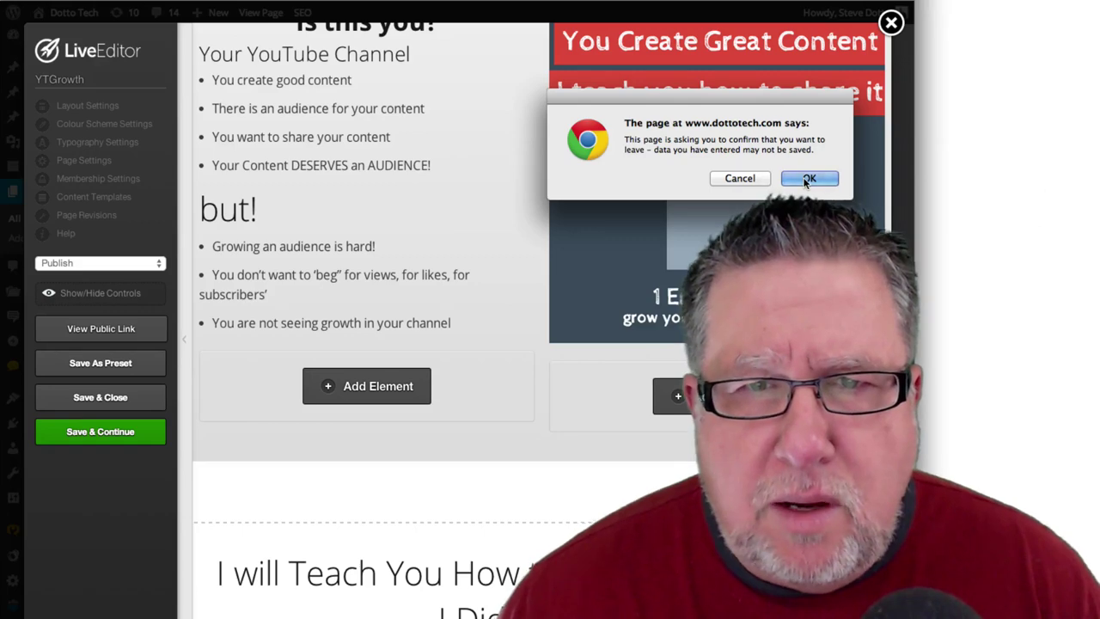
{"action": "left_click", "coordinate": [739, 178]}
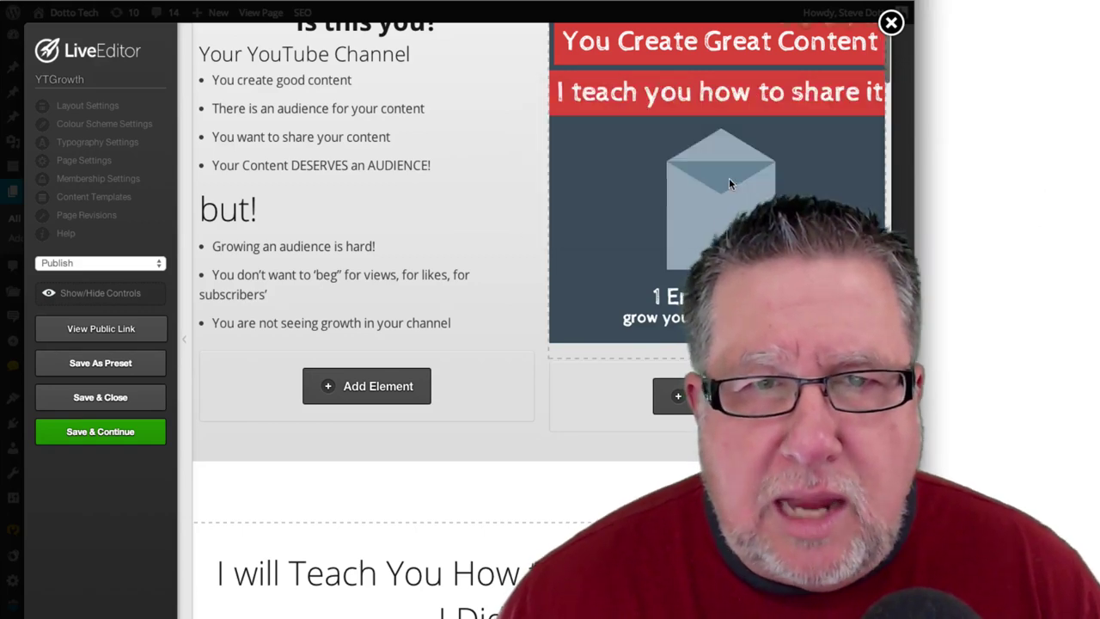
{"action": "left_click", "coordinate": [892, 22]}
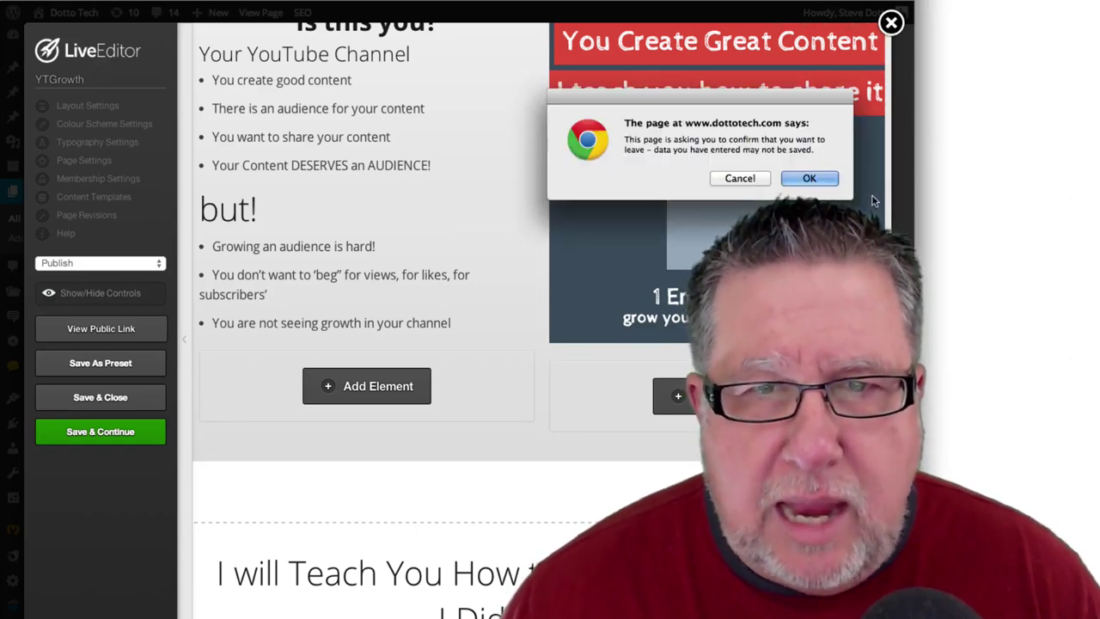
{"action": "left_click", "coordinate": [809, 178]}
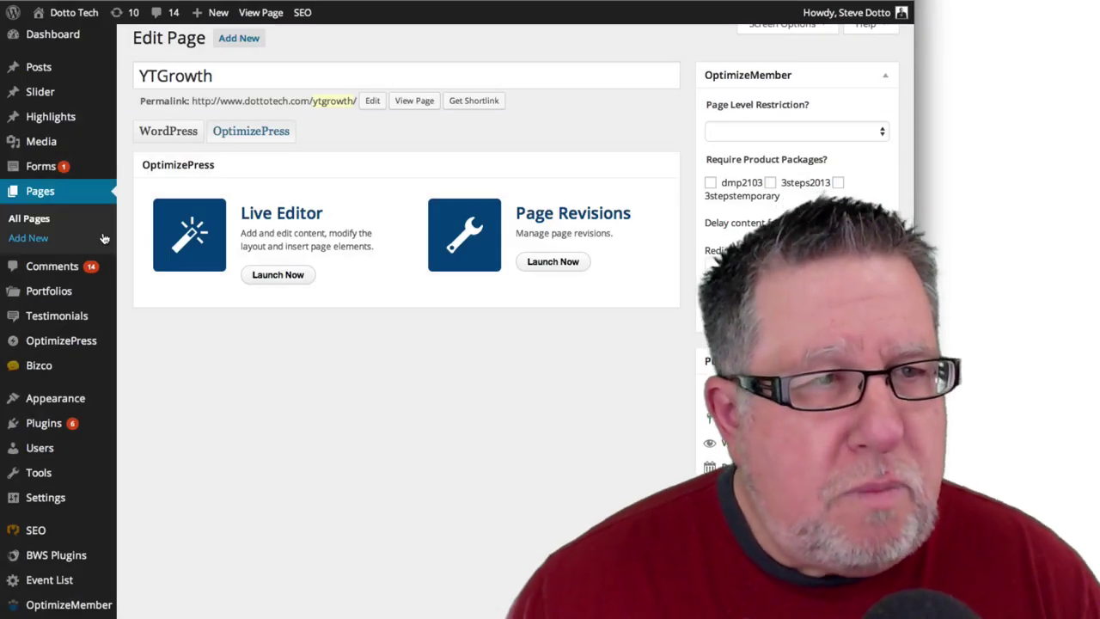
{"action": "mouse_move", "coordinate": [51, 68]}
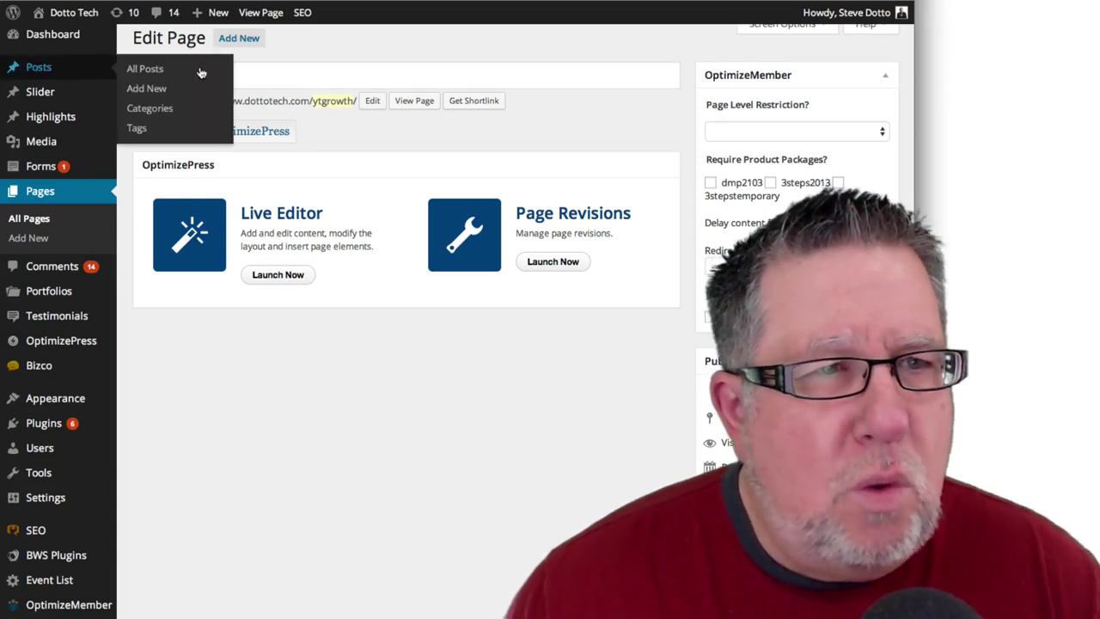
{"action": "left_click", "coordinate": [146, 89]}
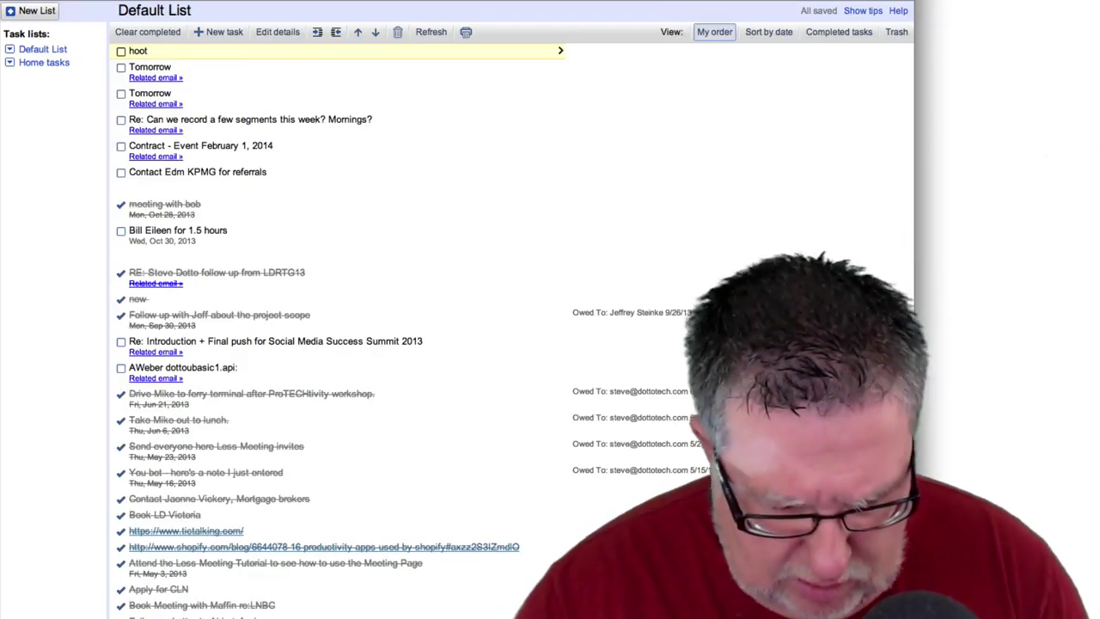
Open YouTube in the browser and switch to the dottotech channel account
{"action": "type", "text": "yout"}
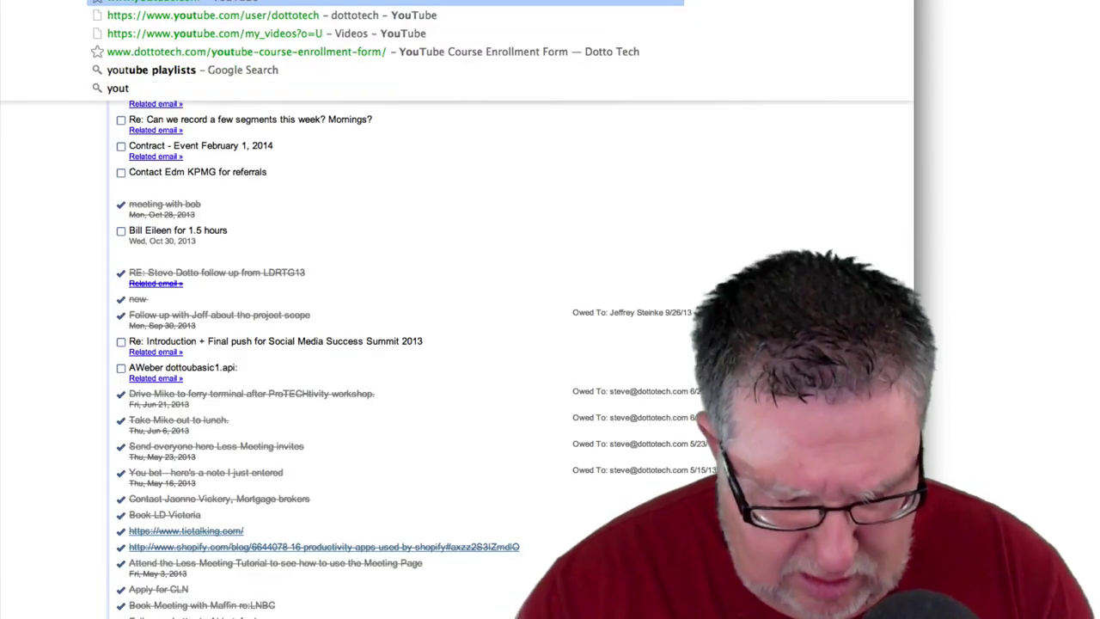
{"action": "key", "text": "Return"}
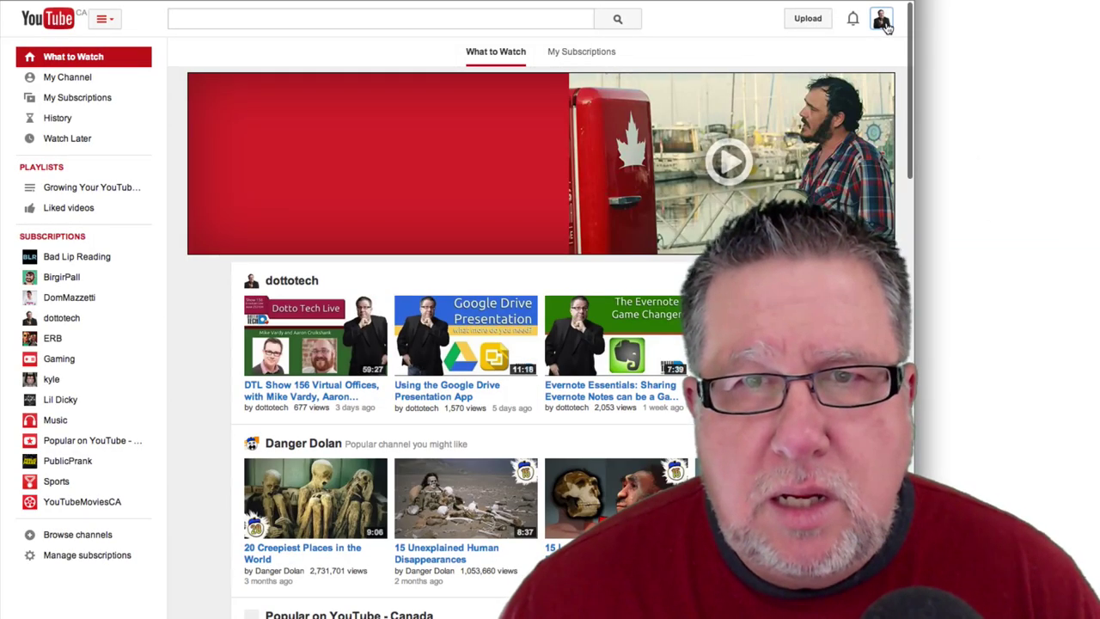
{"action": "left_click", "coordinate": [883, 21]}
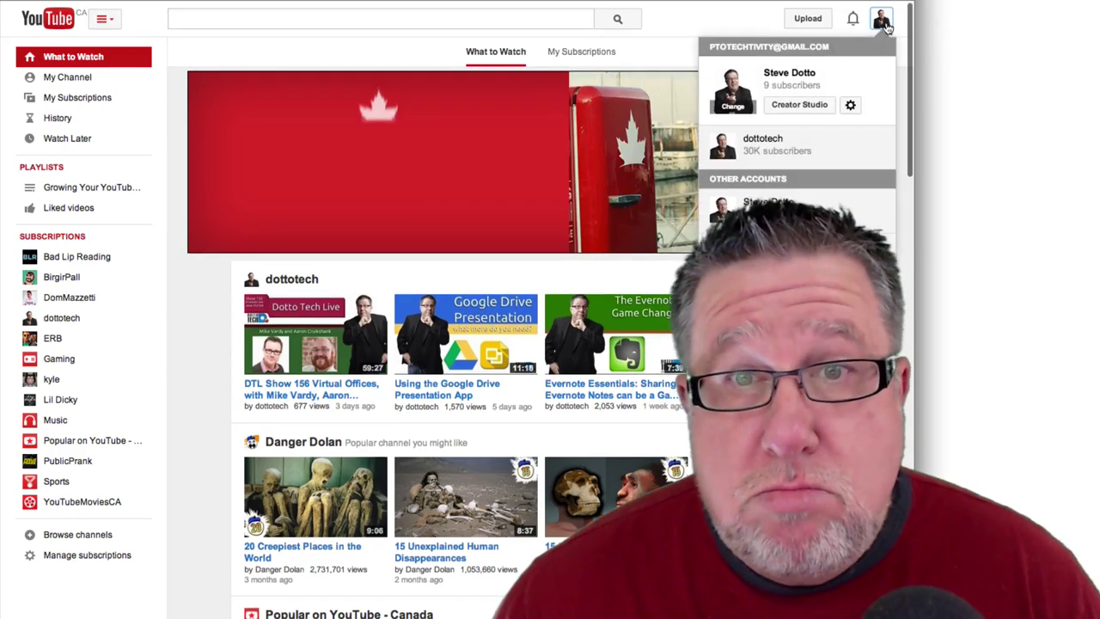
{"action": "left_click", "coordinate": [791, 149]}
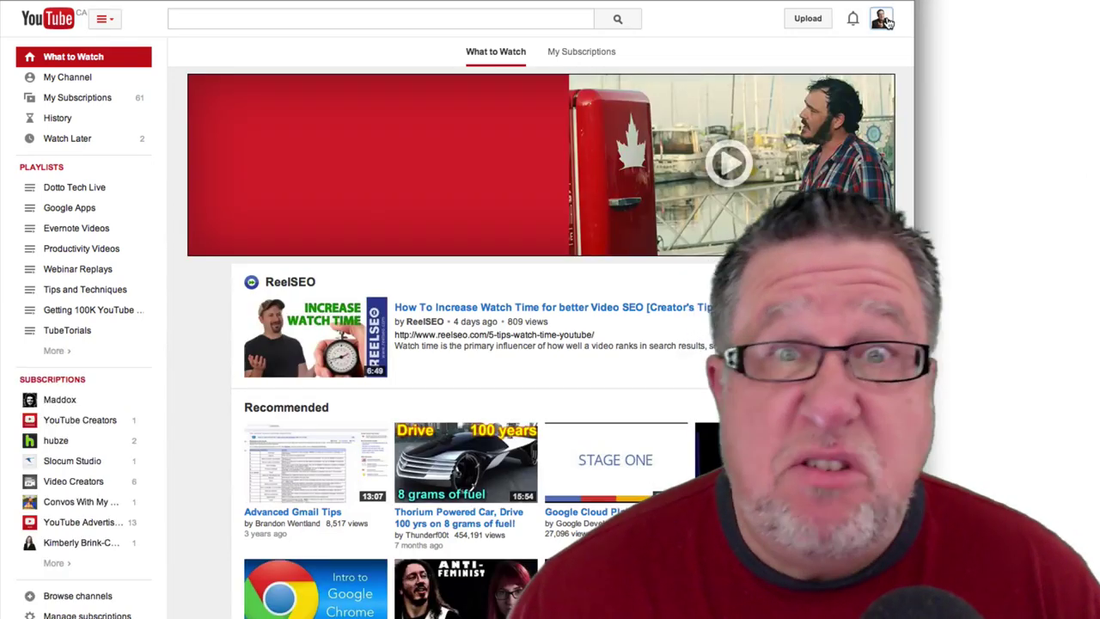
Open the channel's Creator Studio dashboard and copy the link address of the "Using the Google Drive Presentation App" video
{"action": "left_click", "coordinate": [886, 21]}
{"action": "left_click", "coordinate": [886, 20]}
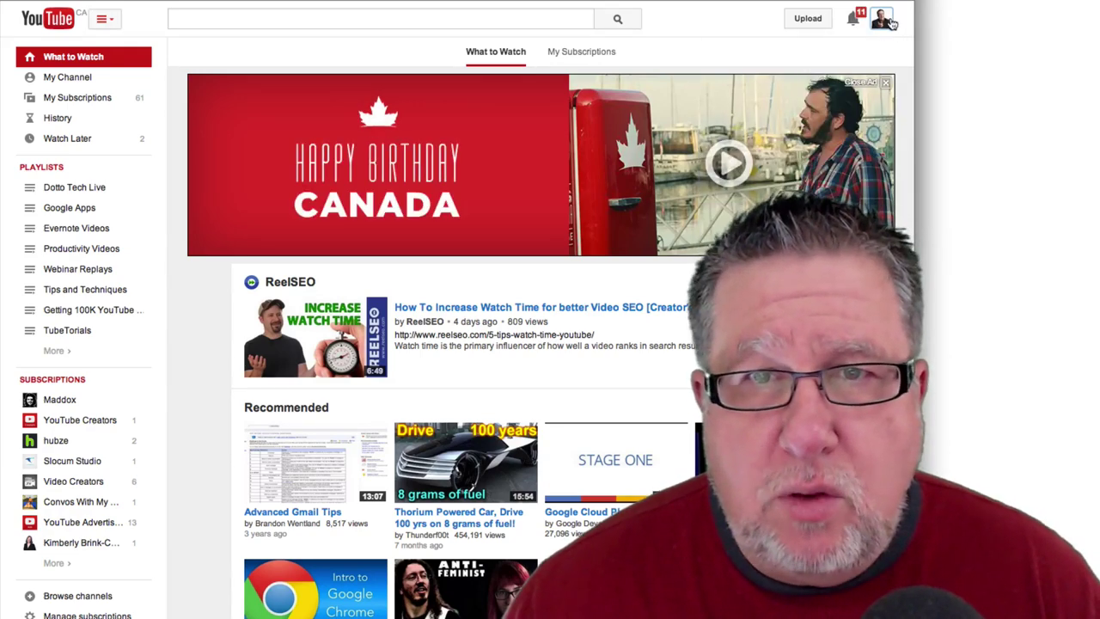
{"action": "left_click", "coordinate": [890, 21]}
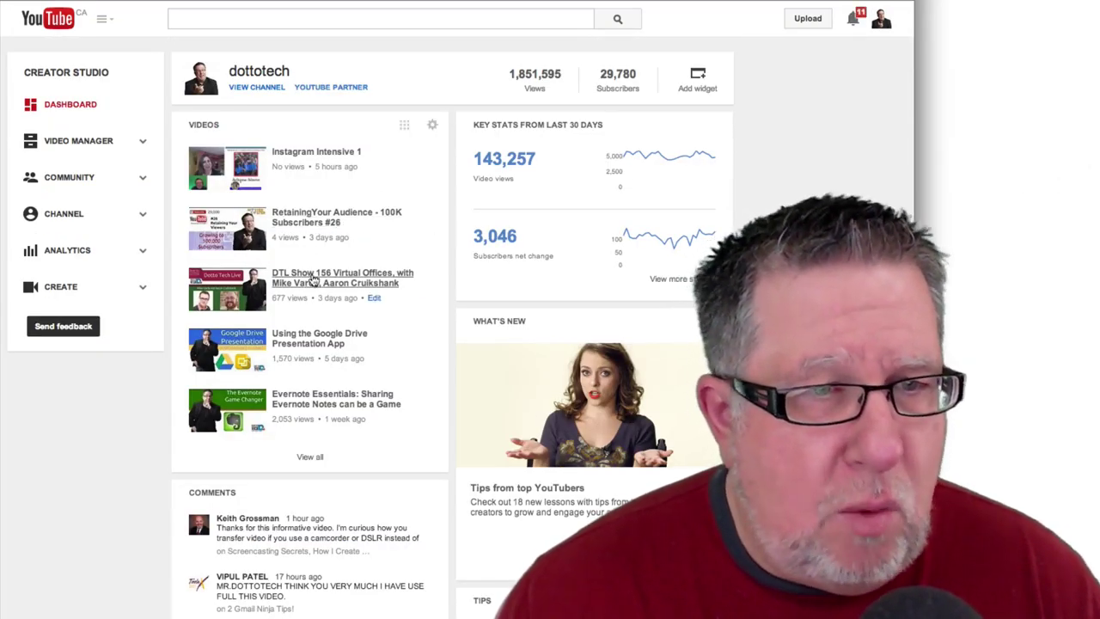
{"action": "right_click", "coordinate": [324, 340]}
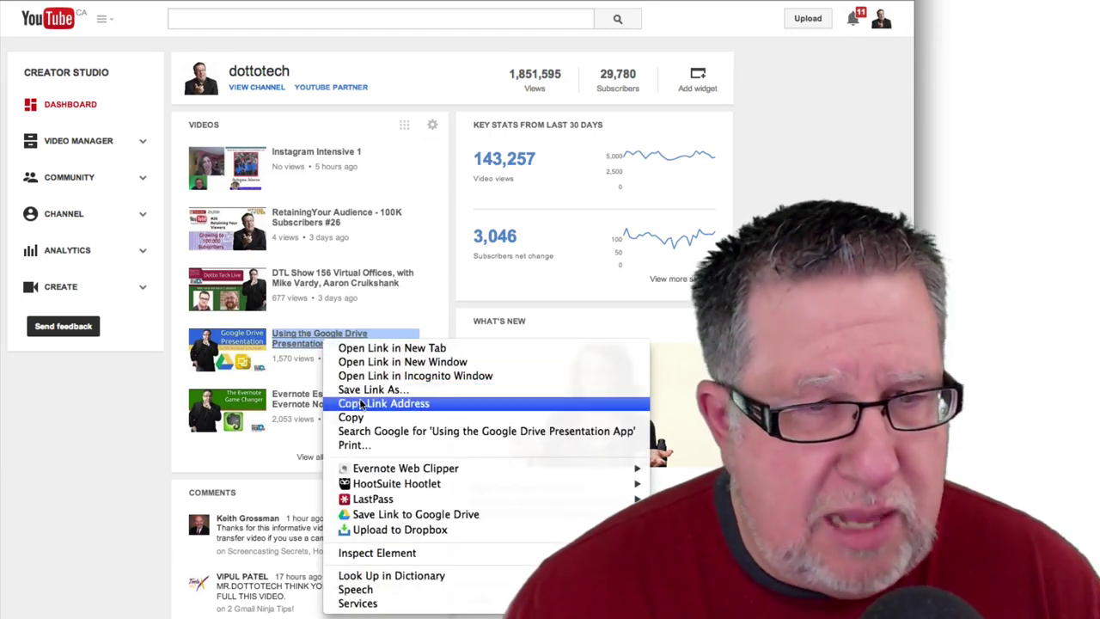
{"action": "left_click", "coordinate": [383, 403]}
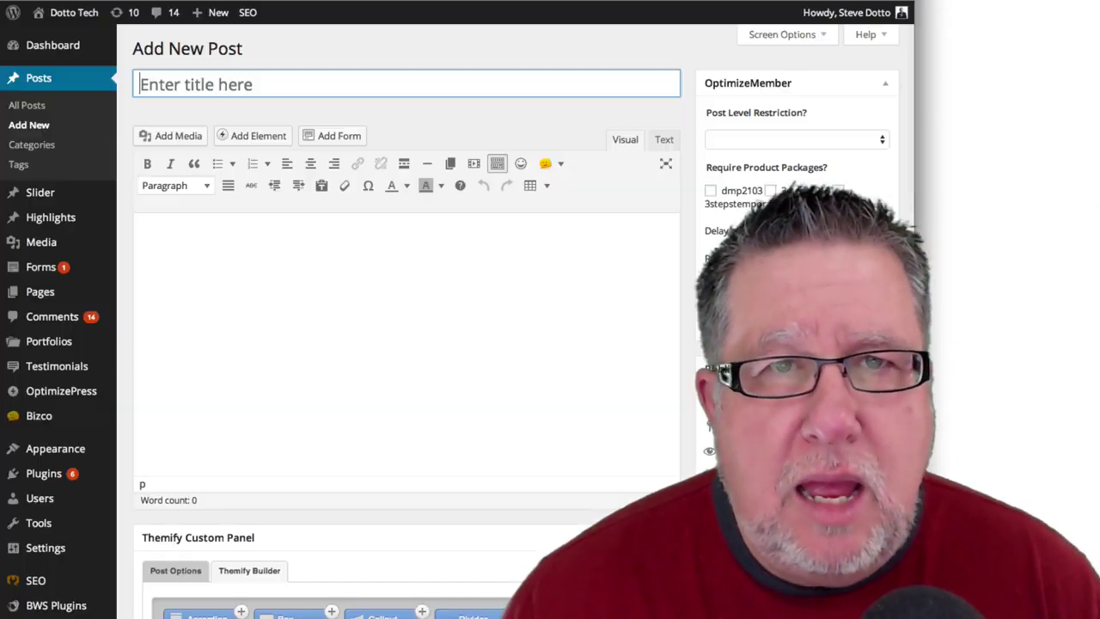
Add an element to the new post, searching for "vi" and choosing the Video Player in its available style
{"action": "left_click", "coordinate": [249, 143]}
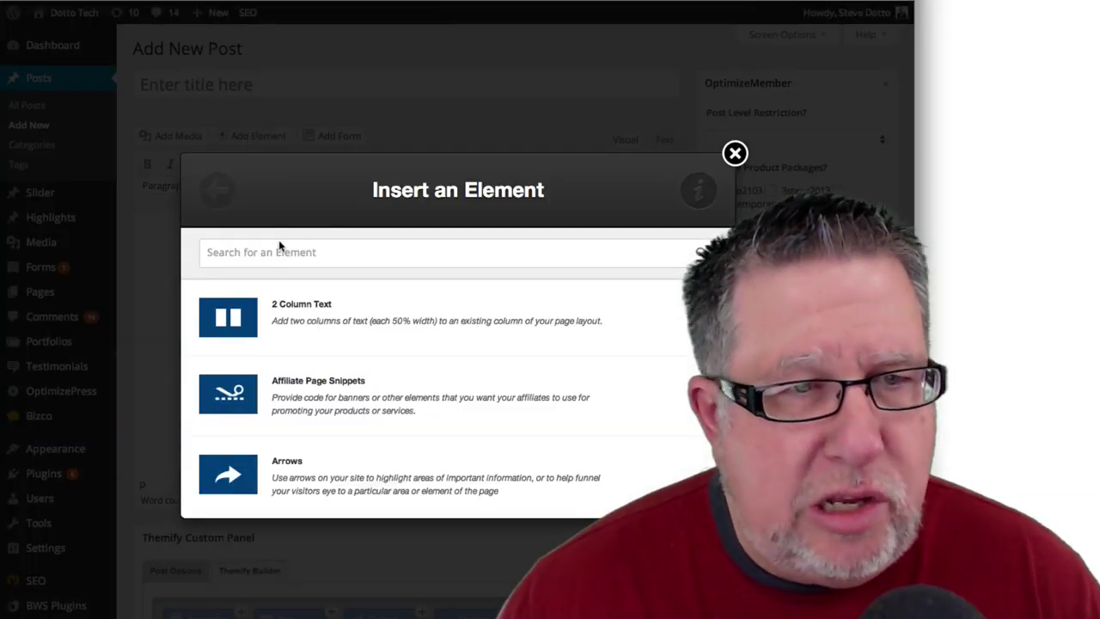
{"action": "scroll", "coordinate": [325, 334], "scroll_direction": "down", "scroll_amount": 10}
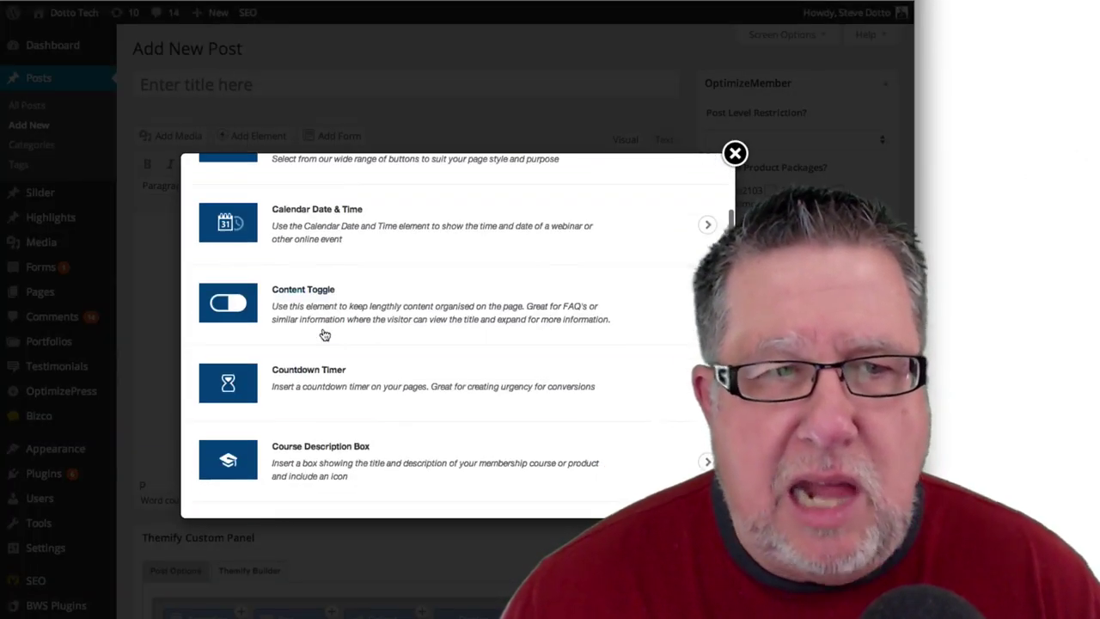
{"action": "scroll", "coordinate": [325, 335], "scroll_direction": "down", "scroll_amount": 15}
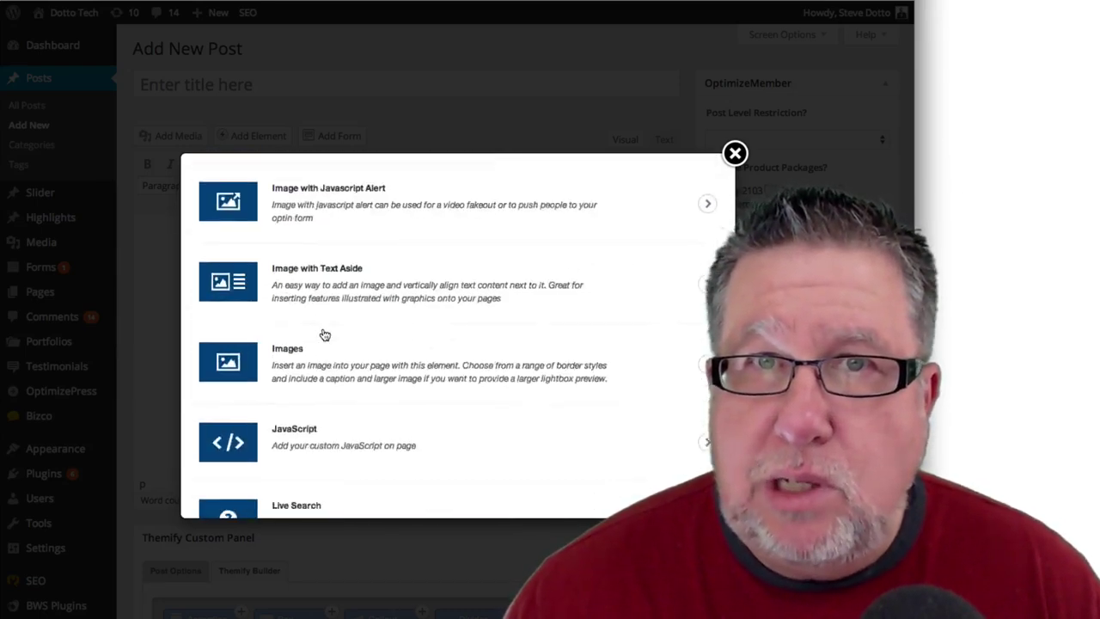
{"action": "scroll", "coordinate": [325, 335], "scroll_direction": "up", "scroll_amount": 20}
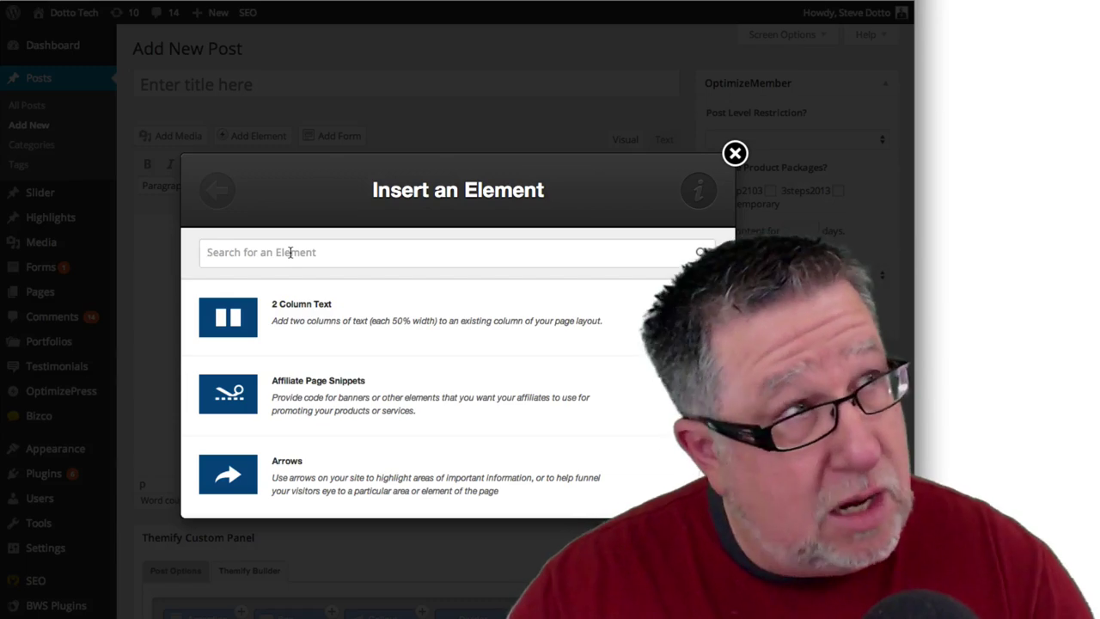
{"action": "type", "text": "vi"}
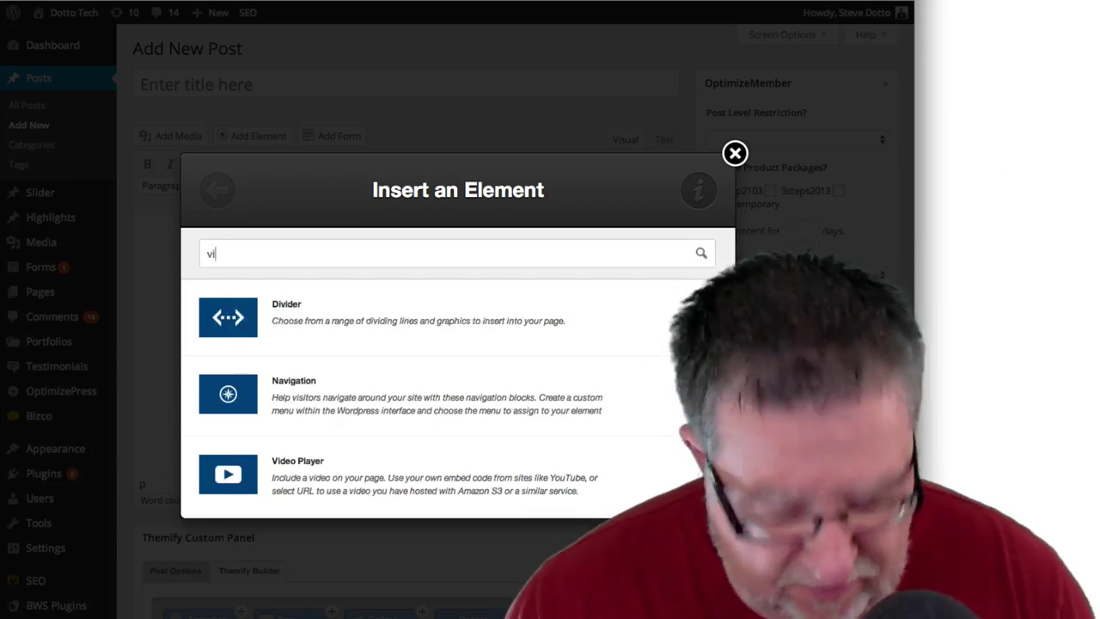
{"action": "left_click", "coordinate": [303, 464]}
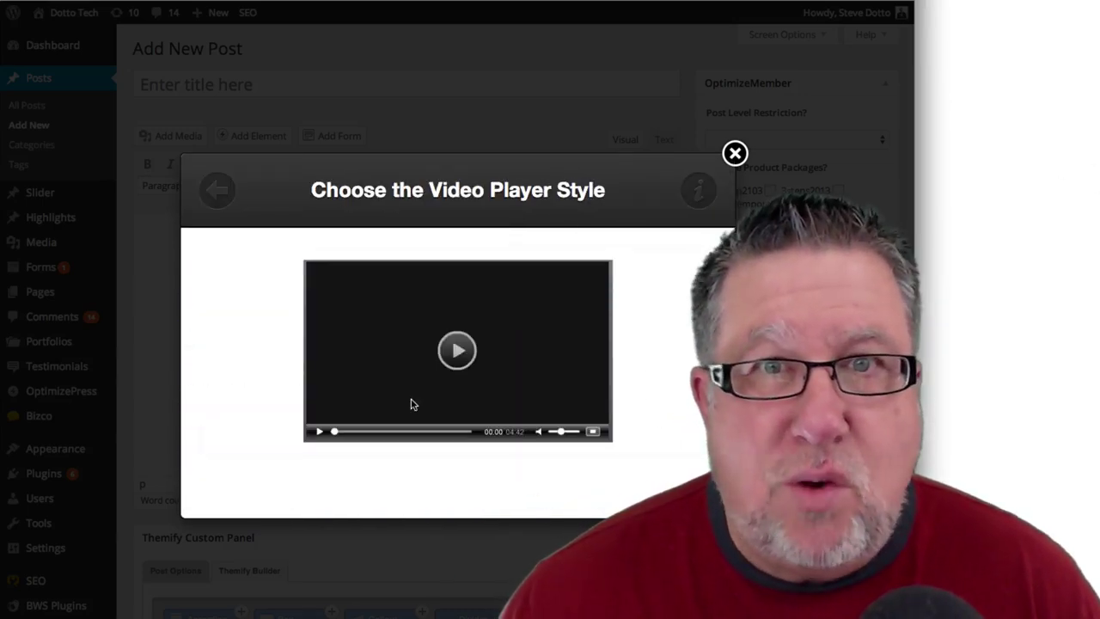
{"action": "left_click", "coordinate": [449, 399]}
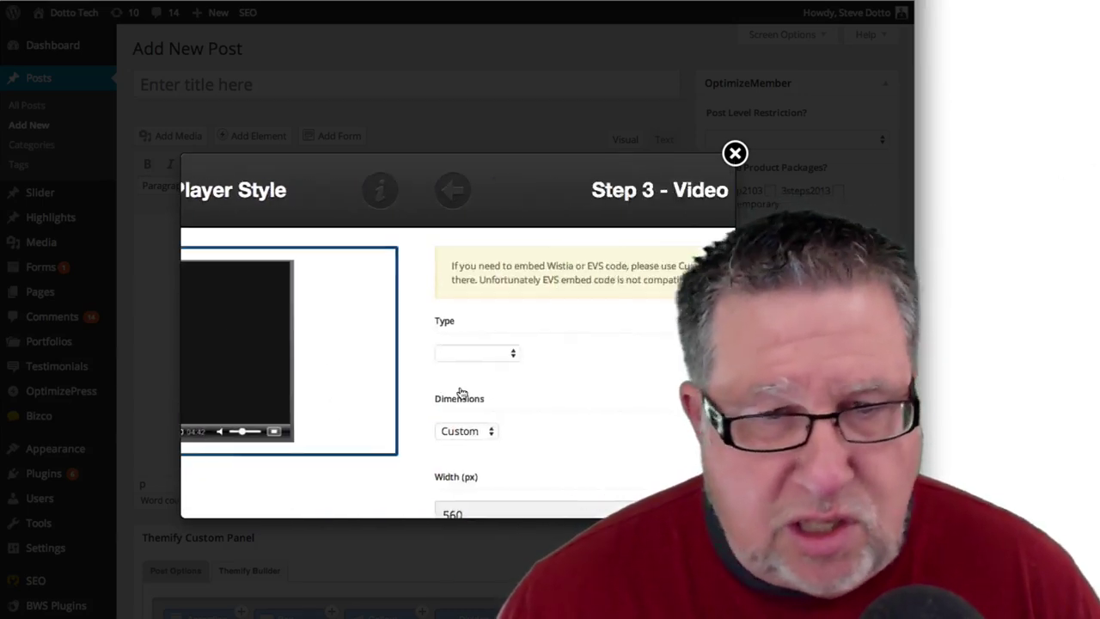
Set the video player's type to YouTube, paste the copied link as its video URL, and insert the element
{"action": "left_click", "coordinate": [262, 355]}
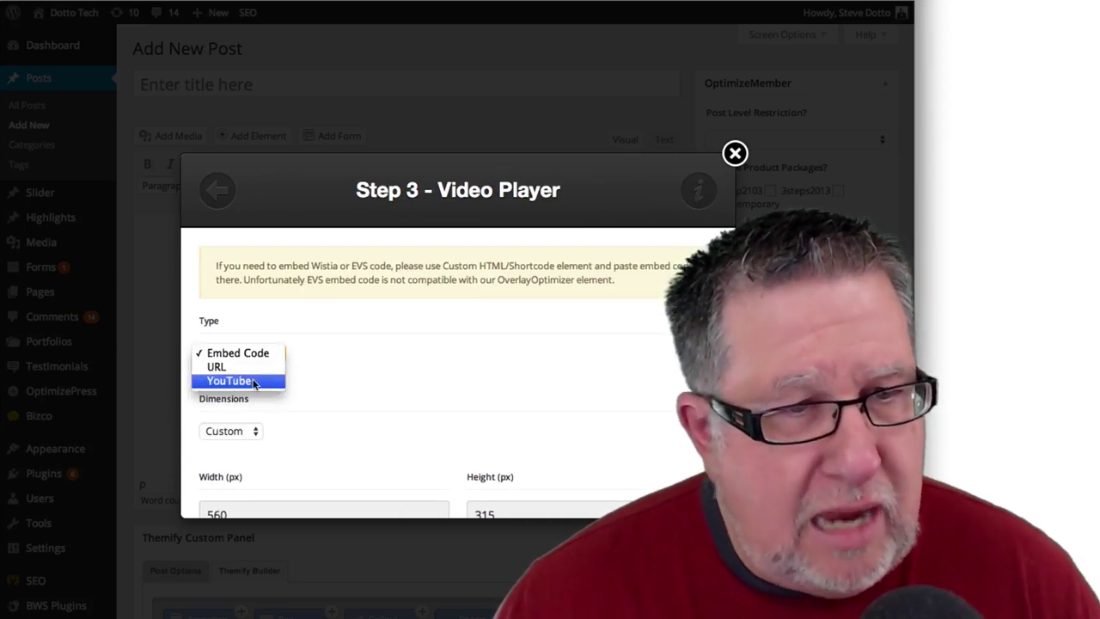
{"action": "left_click", "coordinate": [255, 380]}
{"action": "left_click", "coordinate": [356, 438]}
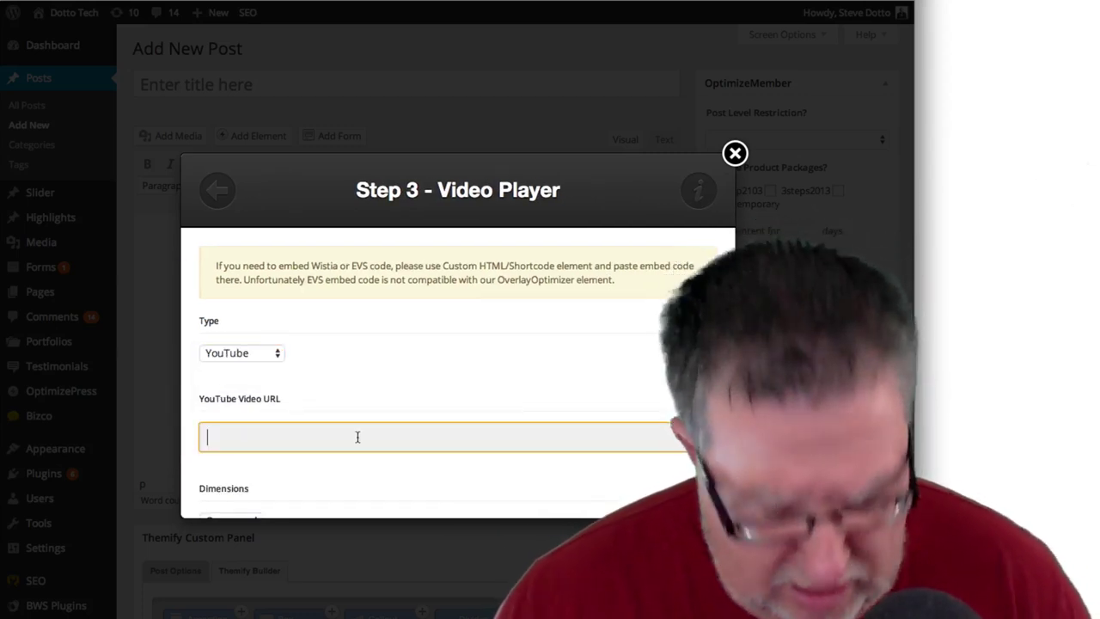
{"action": "key", "text": "ctrl+v"}
{"action": "scroll", "coordinate": [366, 464], "scroll_direction": "down", "scroll_amount": 5}
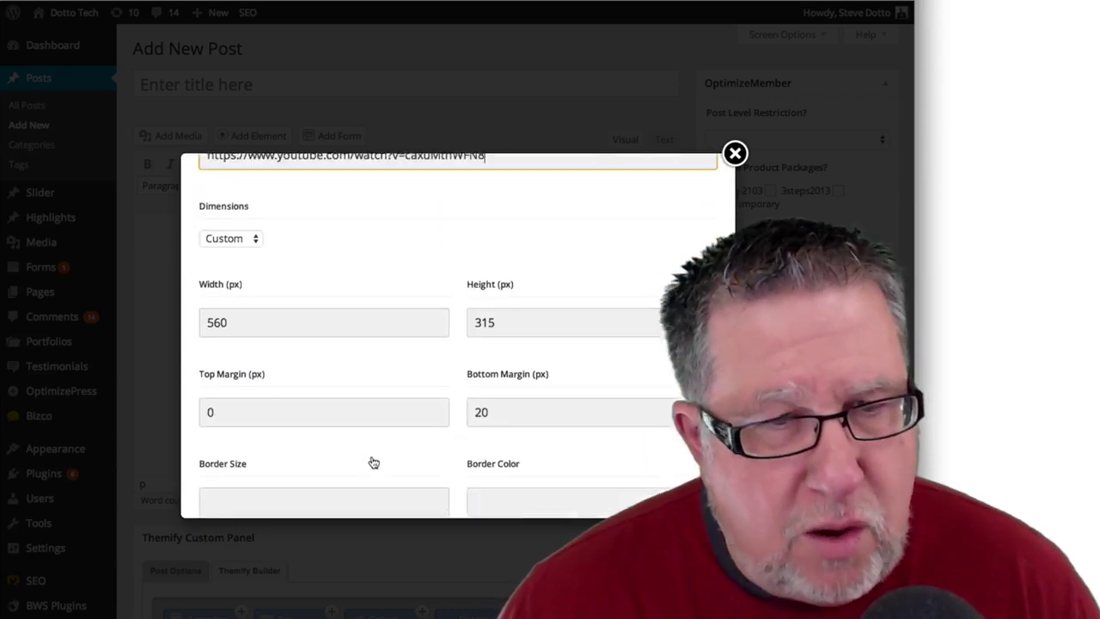
{"action": "scroll", "coordinate": [384, 460], "scroll_direction": "down", "scroll_amount": 5}
{"action": "left_click", "coordinate": [671, 482]}
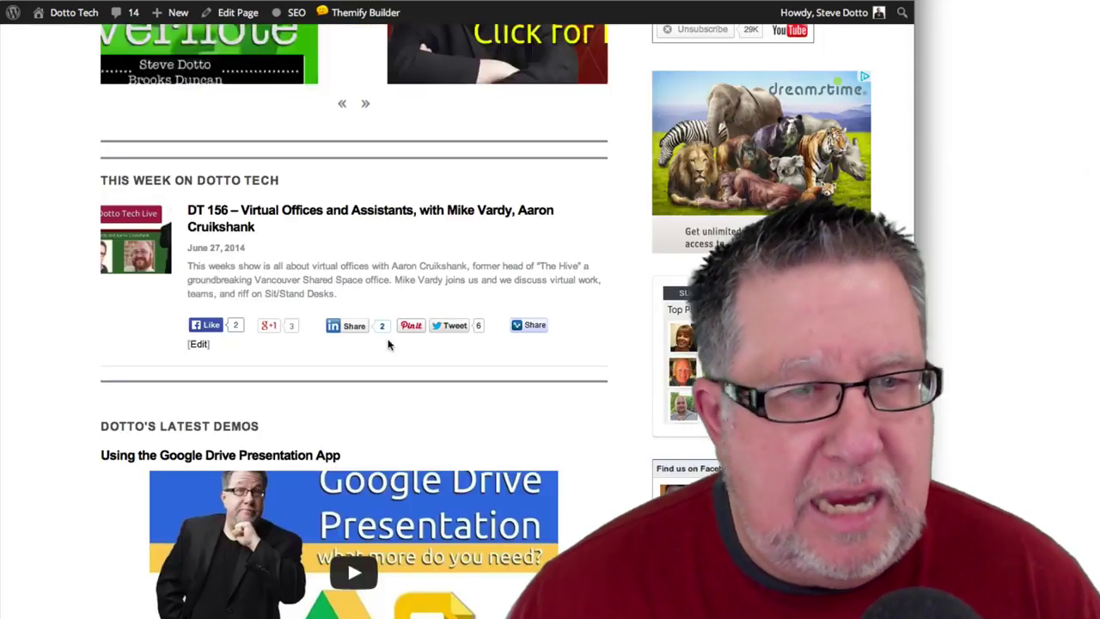
Play the embedded "Using the Google Drive Presentation App" video under Dotto's Latest Demos briefly, and pause it
{"action": "scroll", "coordinate": [388, 344], "scroll_direction": "down", "scroll_amount": 3}
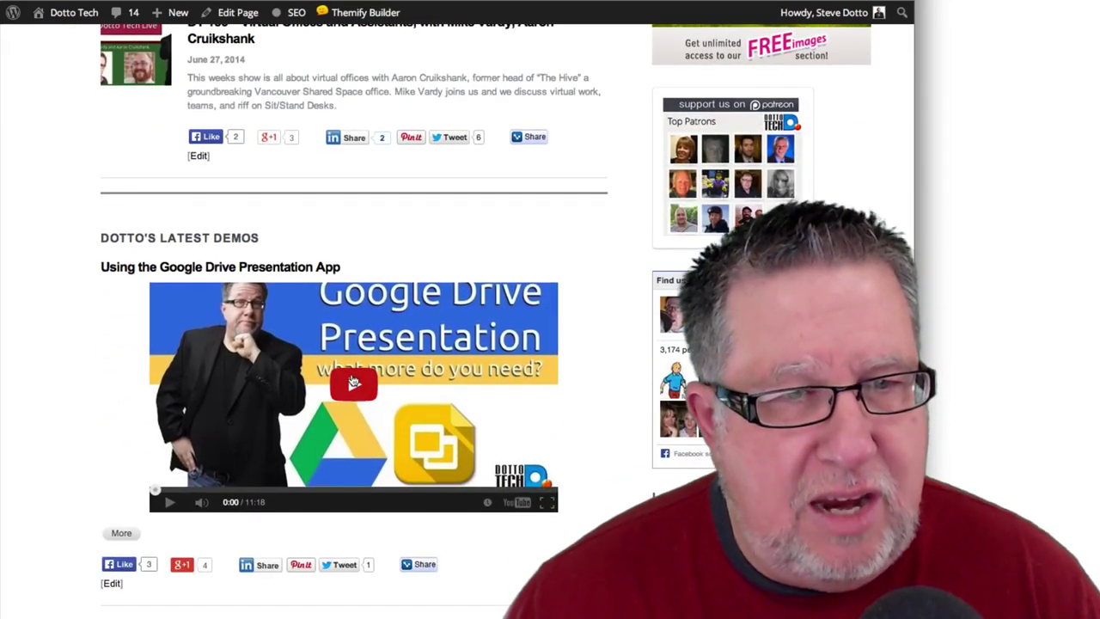
{"action": "left_click", "coordinate": [354, 384]}
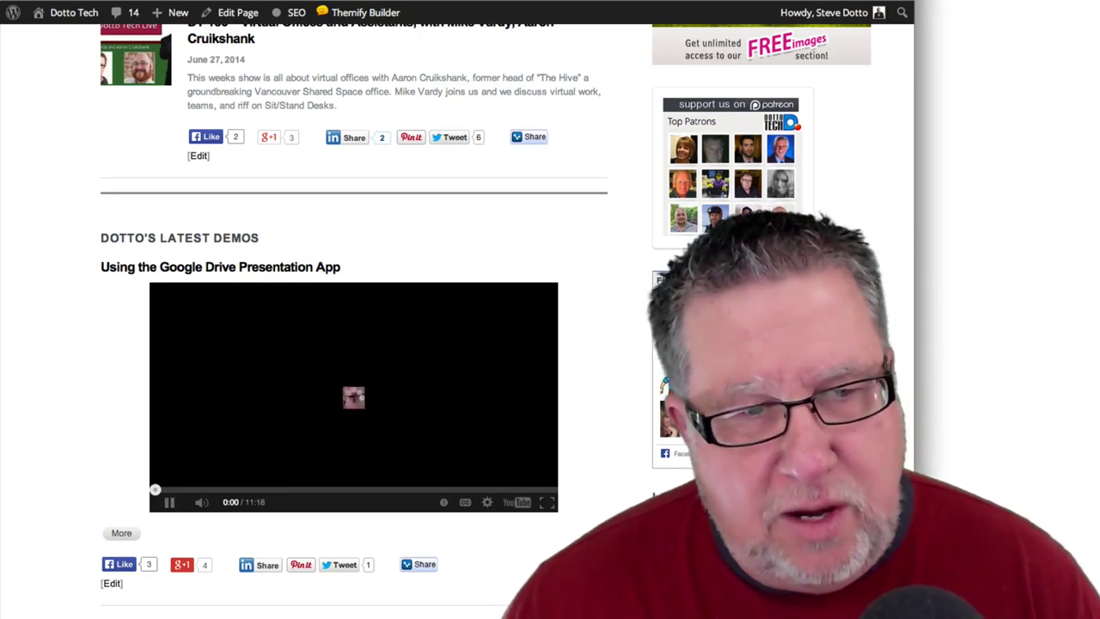
{"action": "mouse_move", "coordinate": [170, 502]}
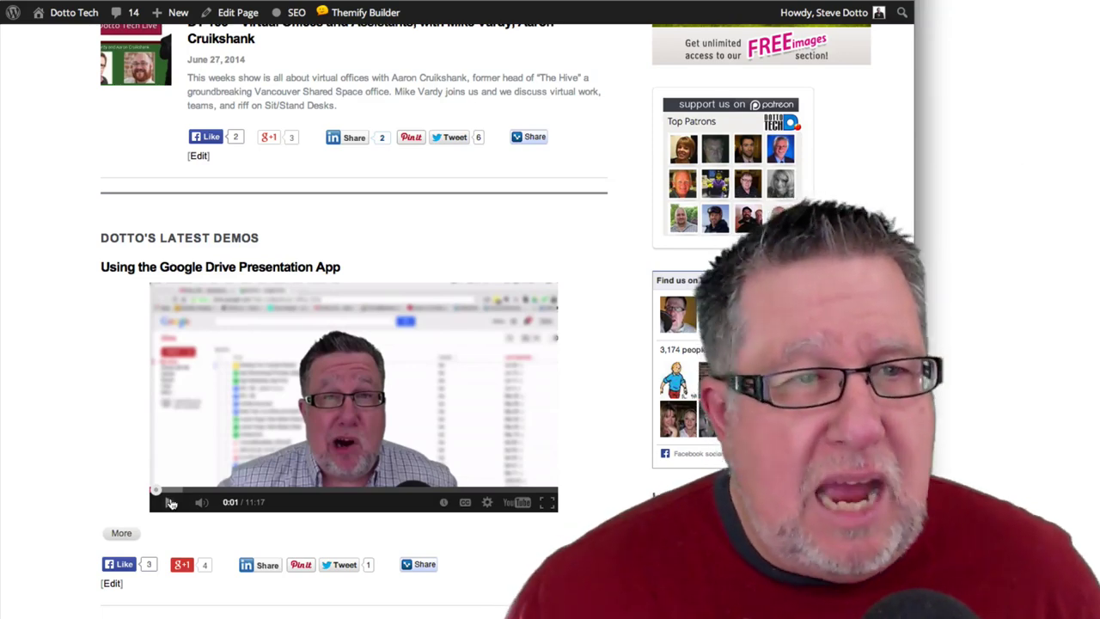
Review the home page's video sections from Dotto's Latest Demos through the Tube Talks interviews, and return to the start of the page
{"action": "scroll", "coordinate": [422, 444], "scroll_direction": "up", "scroll_amount": 1}
{"action": "scroll", "coordinate": [425, 423], "scroll_direction": "down", "scroll_amount": 2}
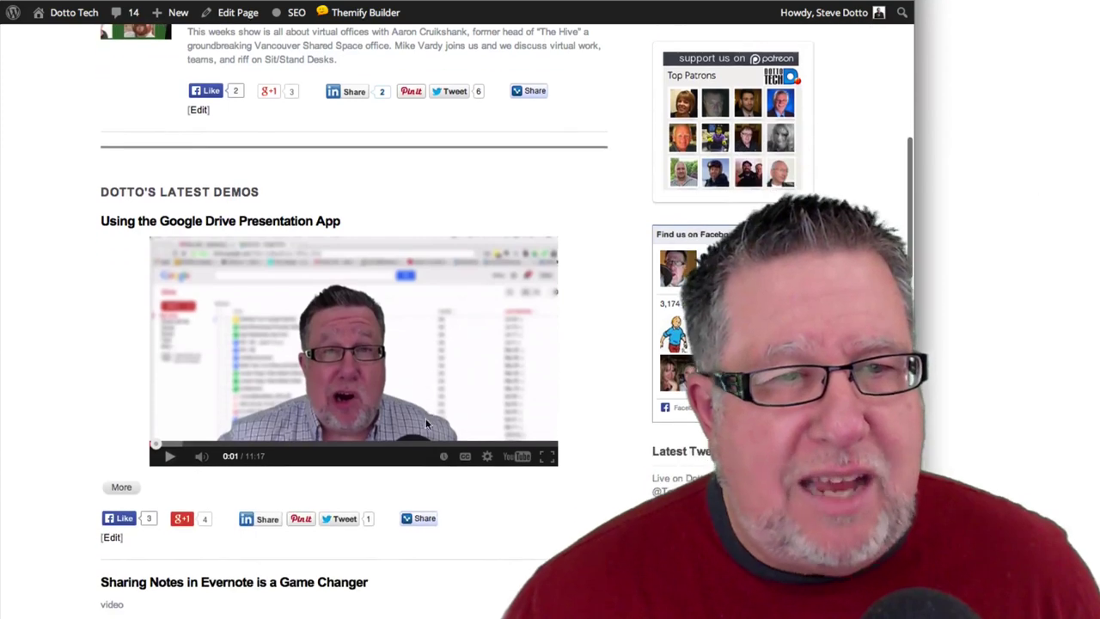
{"action": "scroll", "coordinate": [389, 402], "scroll_direction": "down", "scroll_amount": 9}
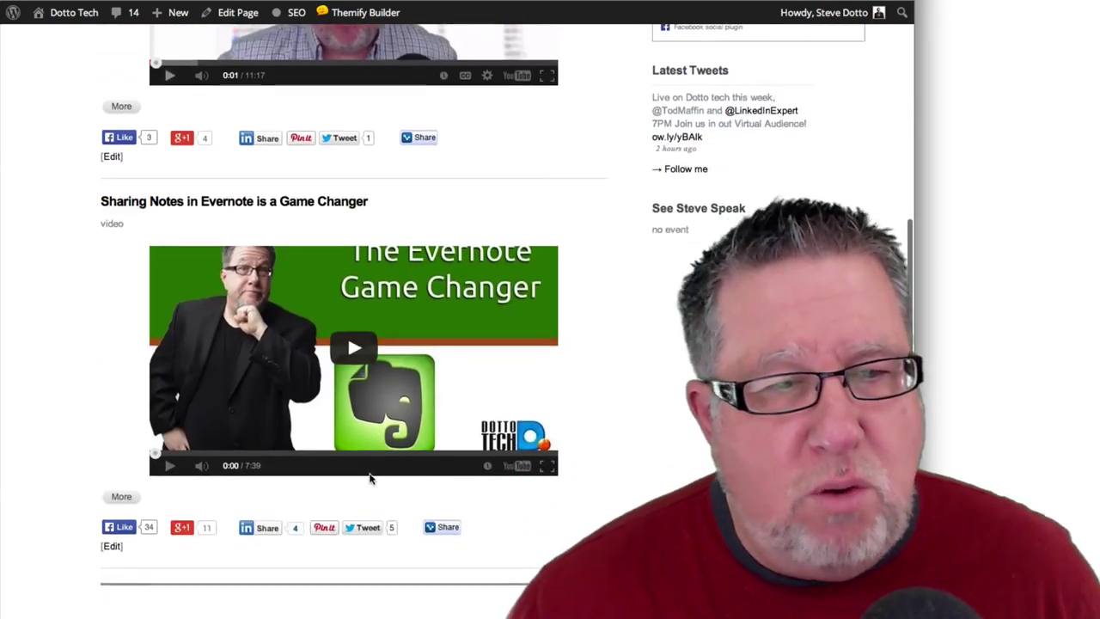
{"action": "scroll", "coordinate": [369, 479], "scroll_direction": "down", "scroll_amount": 18}
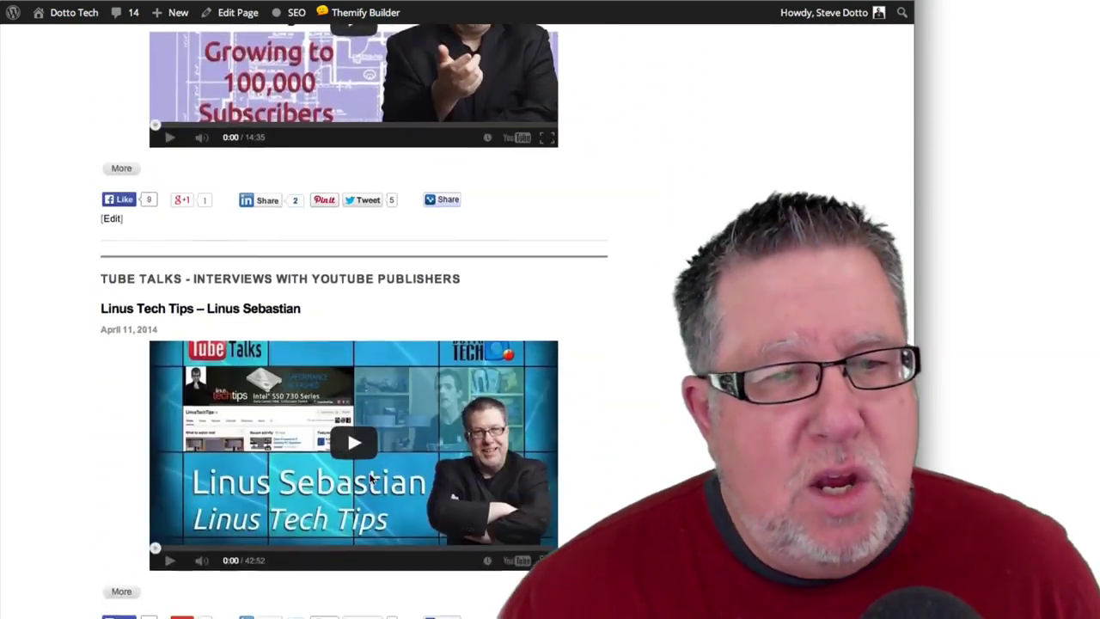
{"action": "scroll", "coordinate": [371, 479], "scroll_direction": "up", "scroll_amount": 20}
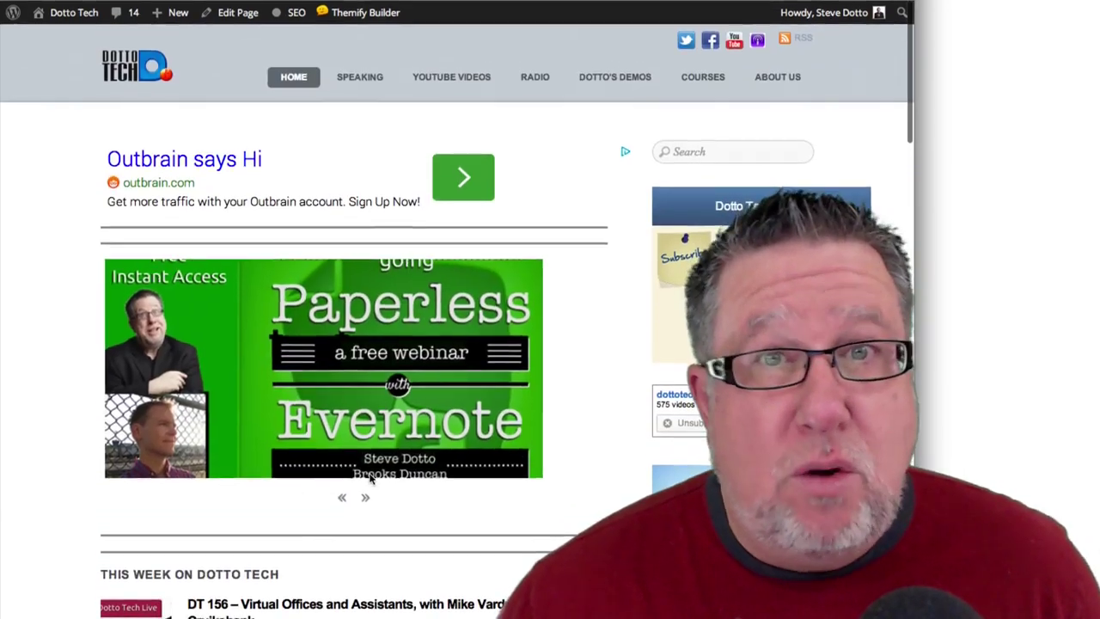